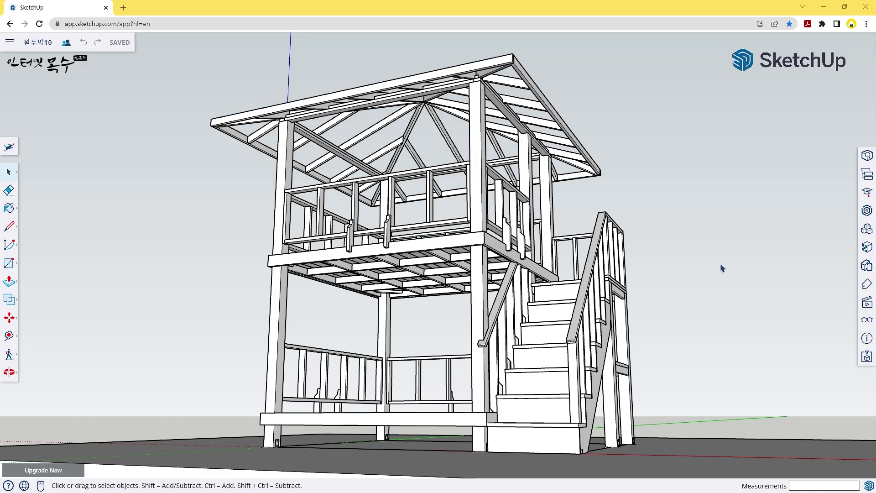
Hide every tag in the pavilion model except 002.면적, leaving only the base area rectangle displayed.
{"action": "left_click", "coordinate": [867, 285]}
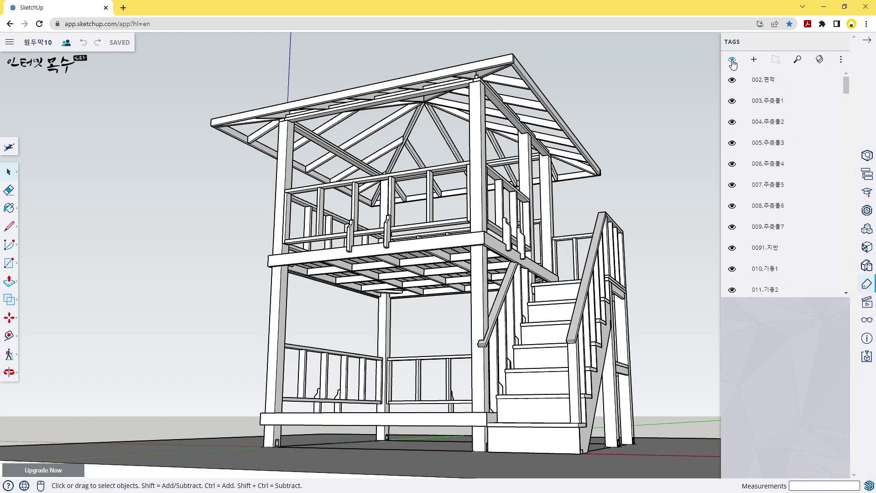
{"action": "left_click", "coordinate": [733, 62]}
{"action": "left_click", "coordinate": [733, 81]}
{"action": "middle_click_drag", "start_coordinate": [470, 238], "coordinate": [393, 231]}
{"action": "scroll", "coordinate": [420, 255], "scroll_direction": "up", "scroll_amount": 5}
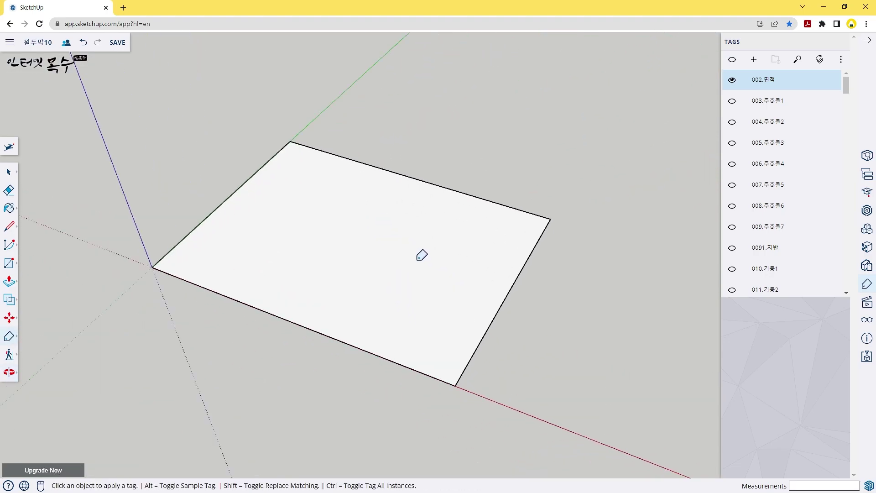
{"action": "scroll", "coordinate": [661, 155], "scroll_direction": "down", "scroll_amount": 2}
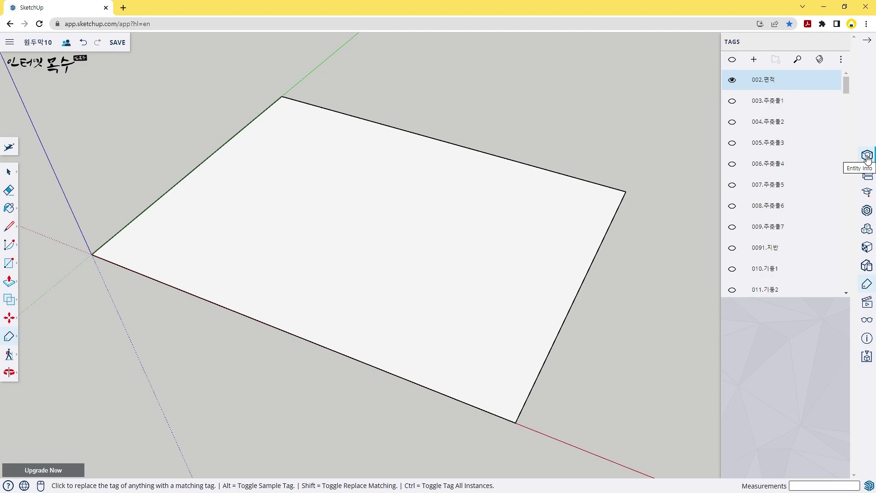
Open the 002.면적 group and check the area of its face in the entity information.
{"action": "left_click", "coordinate": [867, 156]}
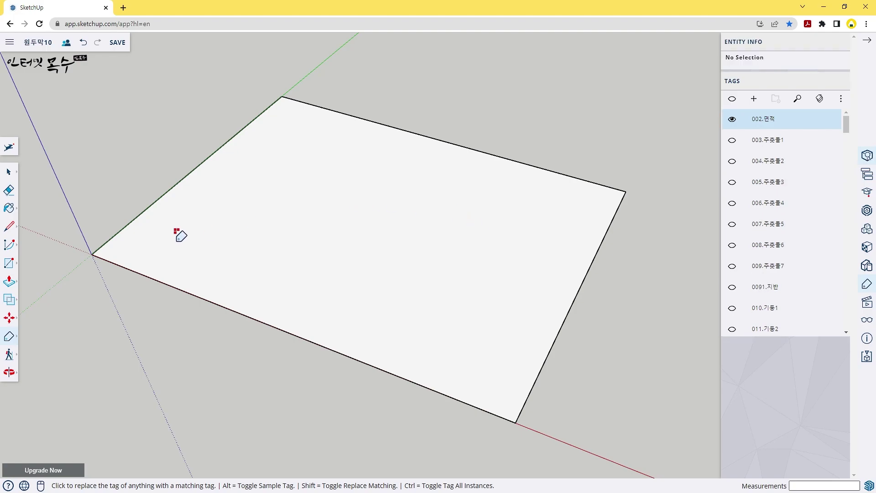
{"action": "left_click", "coordinate": [9, 172]}
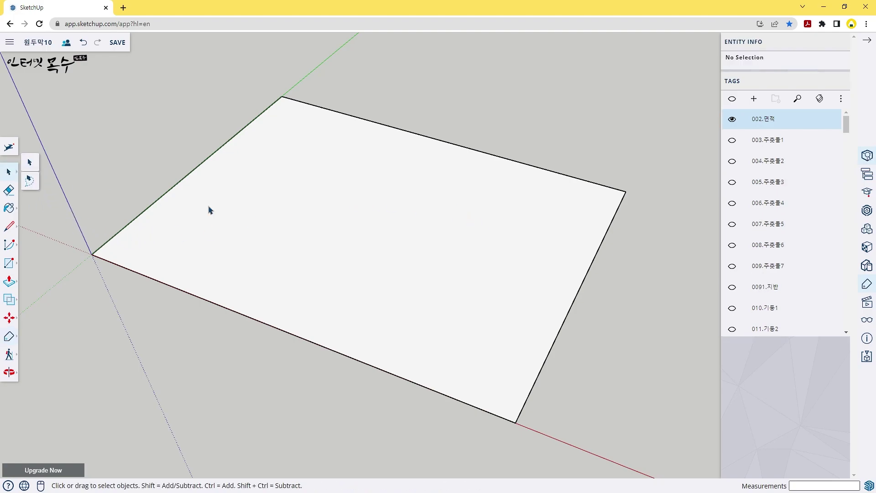
{"action": "double_click", "coordinate": [390, 259]}
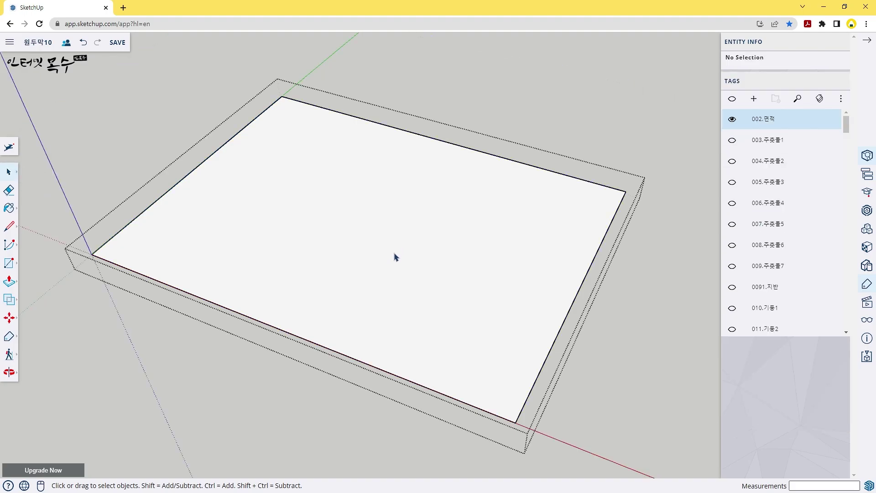
{"action": "left_click", "coordinate": [395, 257]}
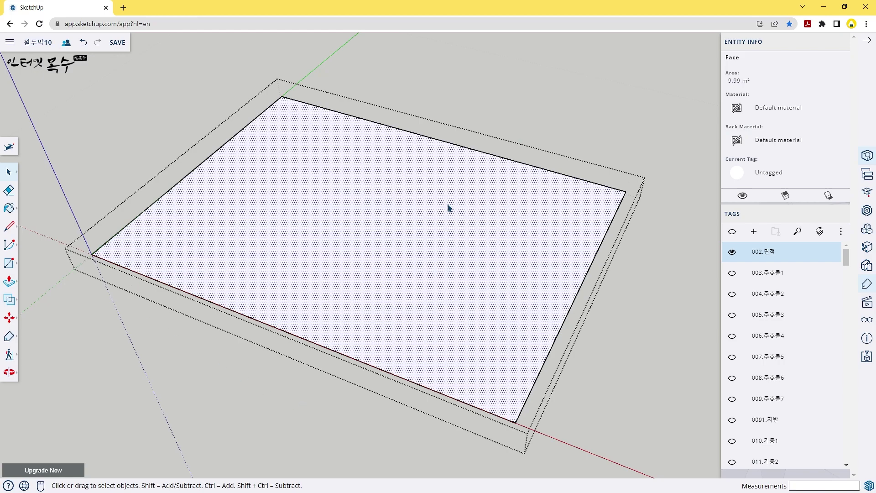
{"action": "left_click", "coordinate": [553, 121]}
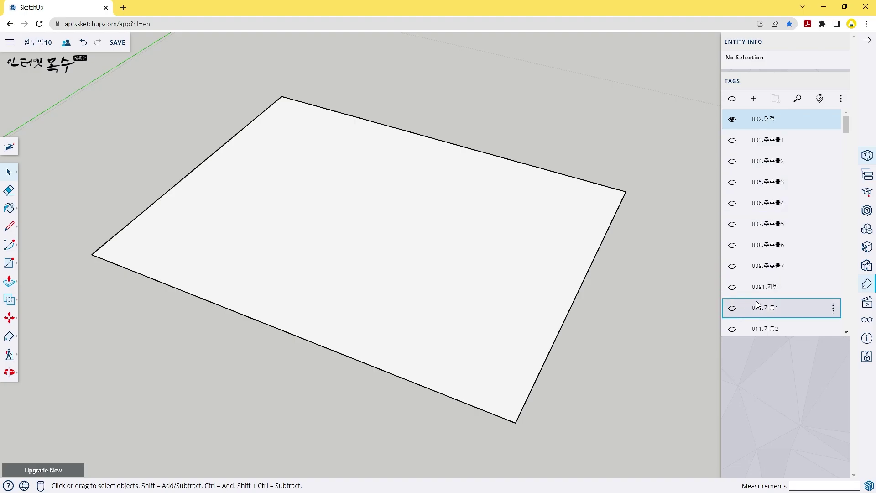
Show the 010.기둥1 pillar, examine its foot at the corner of the base area from below, and hide it again.
{"action": "left_click", "coordinate": [733, 311]}
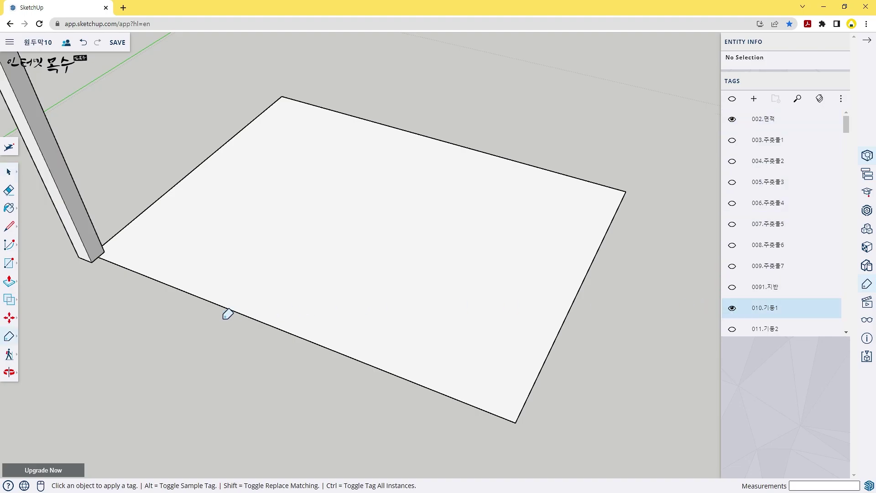
{"action": "middle_click_drag", "start_coordinate": [83, 274], "coordinate": [432, 122]}
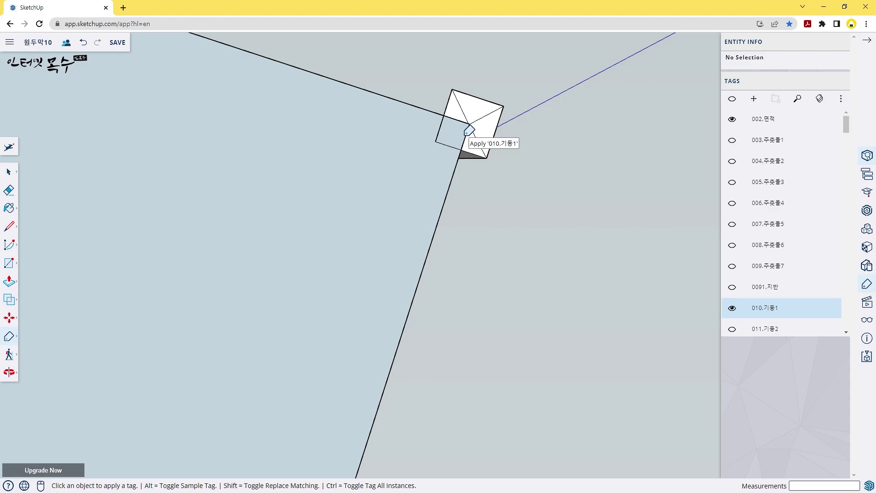
{"action": "middle_click_drag", "start_coordinate": [466, 166], "coordinate": [386, 158]}
{"action": "scroll", "coordinate": [368, 264], "scroll_direction": "down", "scroll_amount": 5}
{"action": "middle_click_drag", "start_coordinate": [368, 264], "coordinate": [219, 366]}
{"action": "scroll", "coordinate": [219, 366], "scroll_direction": "down", "scroll_amount": 5}
{"action": "left_click", "coordinate": [732, 307]}
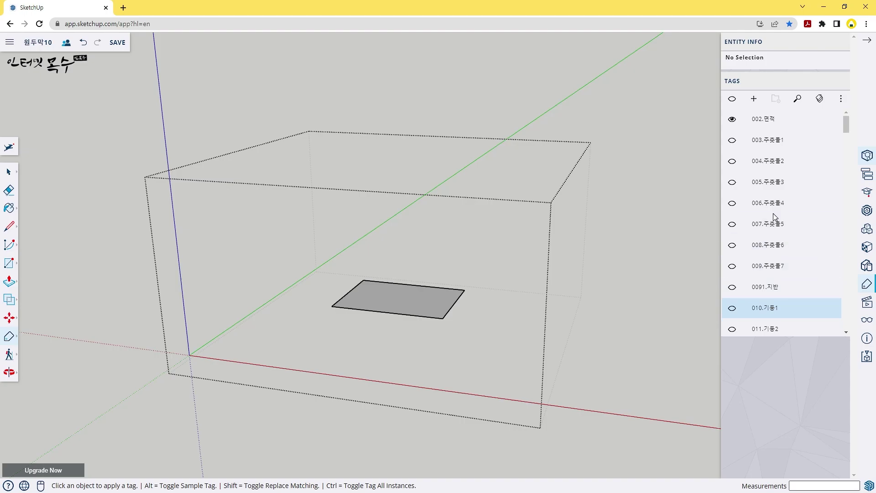
Hide all tags and turn only the 002.면적 base area back on.
{"action": "left_click", "coordinate": [731, 99]}
{"action": "left_click", "coordinate": [732, 99]}
{"action": "key", "text": "space"}
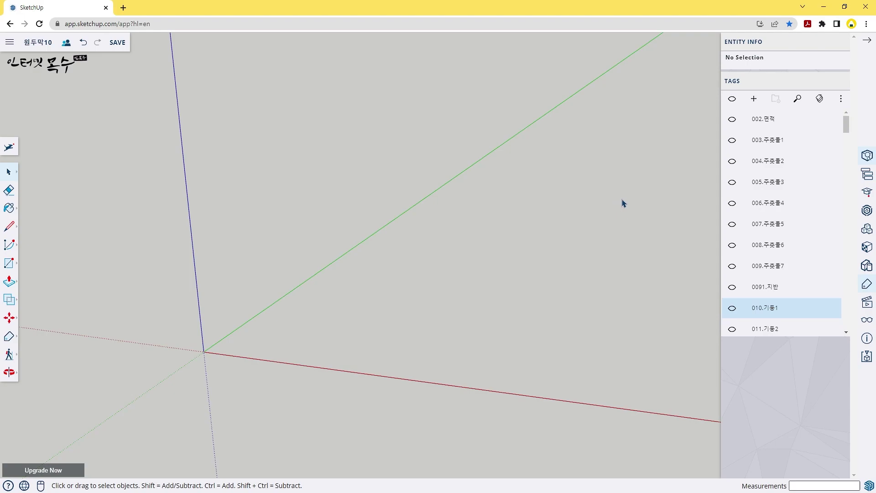
{"action": "left_click", "coordinate": [732, 119]}
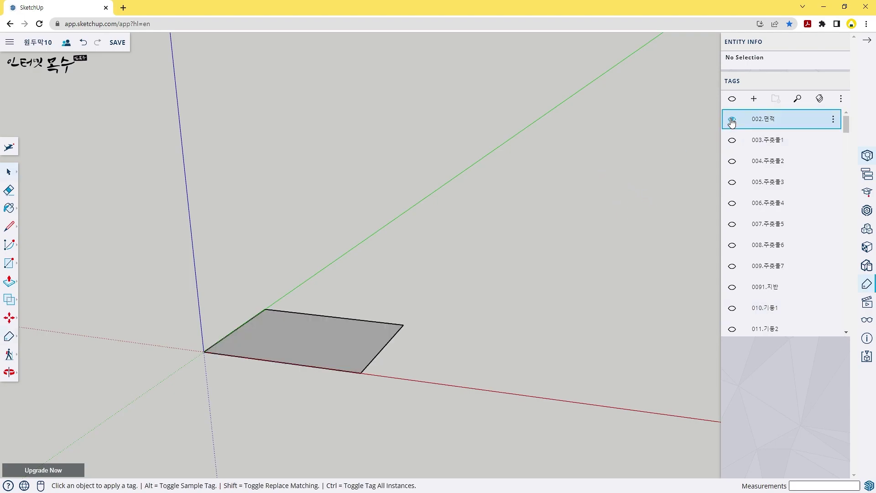
Show the seven foundation stones around the base area, tags 003.주춧돌1 through 009.주춧돌7.
{"action": "scroll", "coordinate": [293, 341], "scroll_direction": "up", "scroll_amount": 3}
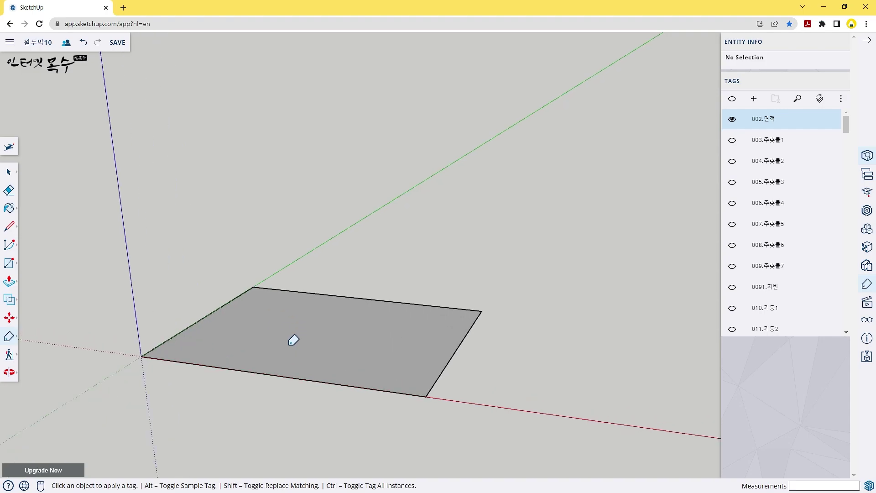
{"action": "scroll", "coordinate": [295, 339], "scroll_direction": "up", "scroll_amount": 2}
{"action": "middle_click_drag", "start_coordinate": [313, 328], "coordinate": [397, 283], "text": "shift"}
{"action": "left_click", "coordinate": [735, 145]}
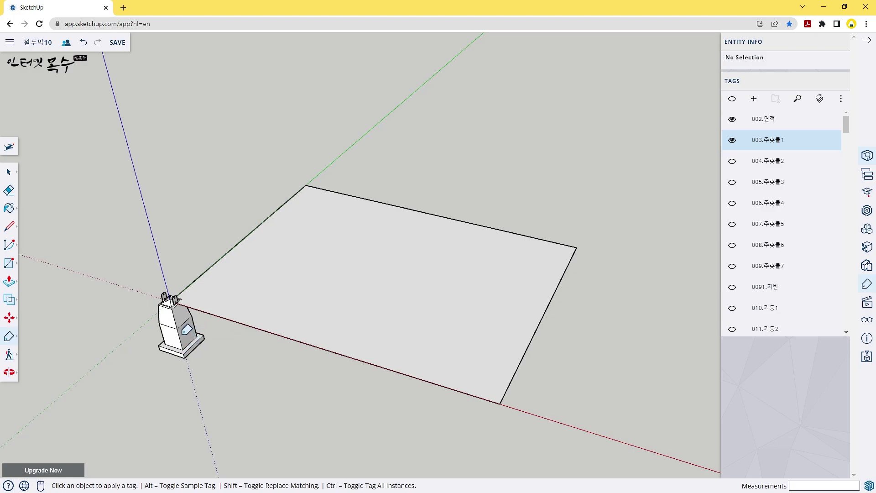
{"action": "left_click", "coordinate": [733, 163]}
{"action": "left_click", "coordinate": [732, 183]}
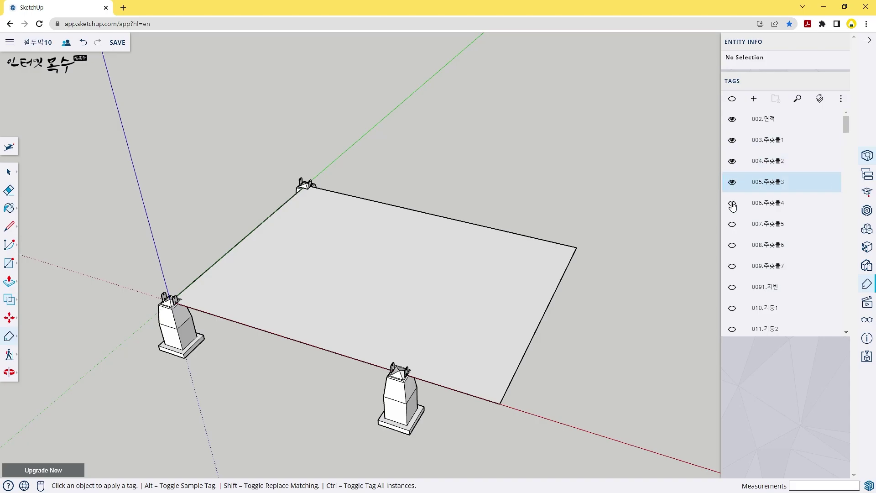
{"action": "left_click", "coordinate": [733, 205]}
{"action": "left_click", "coordinate": [732, 225]}
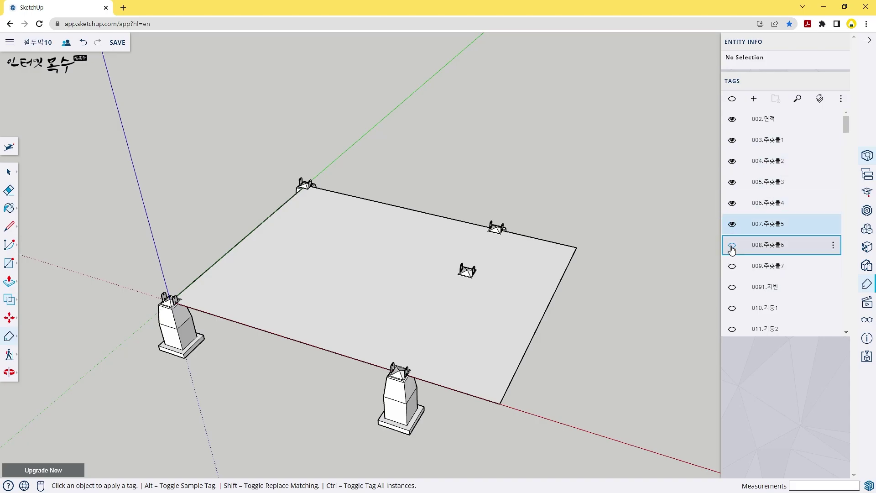
{"action": "left_click", "coordinate": [732, 246]}
{"action": "left_click", "coordinate": [730, 268]}
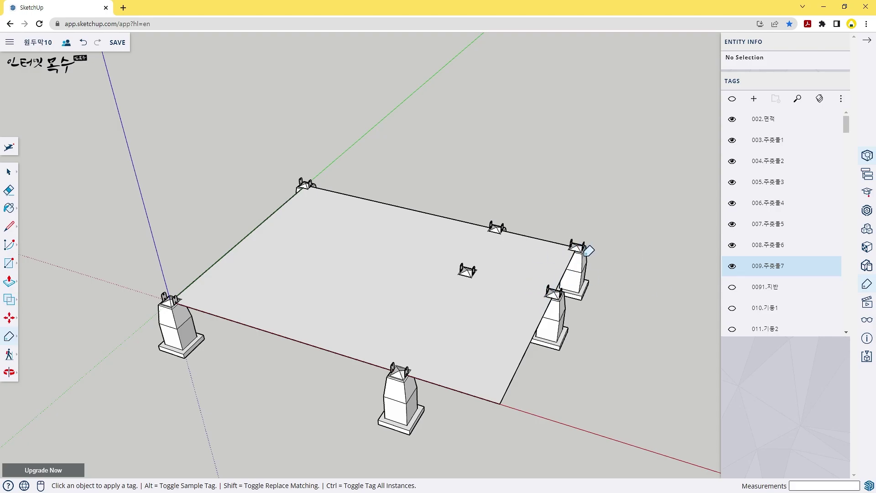
Switch the 0091.지반 ground on and off, and inspect the metal bracket on top of the front foundation stone.
{"action": "left_click", "coordinate": [732, 287]}
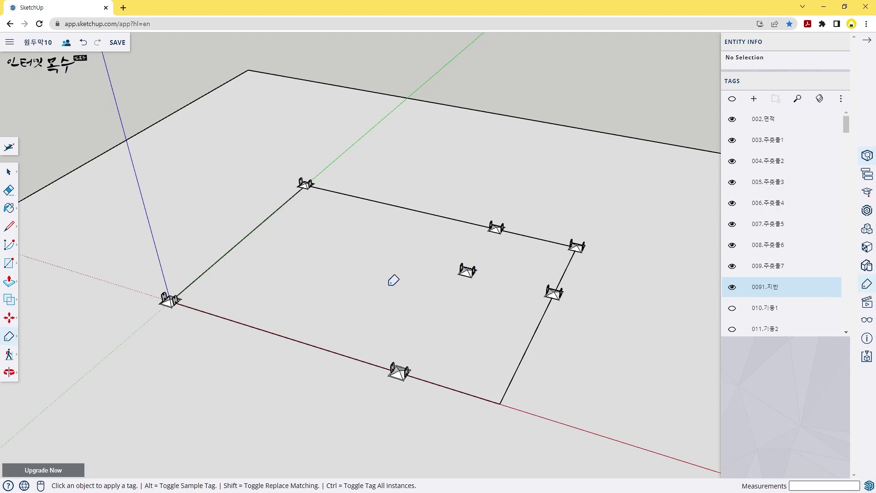
{"action": "left_click", "coordinate": [732, 289]}
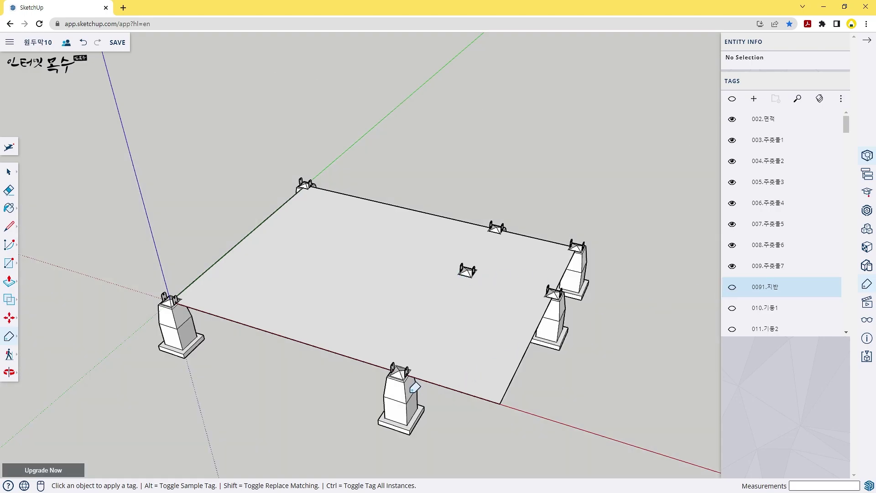
{"action": "scroll", "coordinate": [406, 393], "scroll_direction": "up", "scroll_amount": 6}
{"action": "middle_click_drag", "start_coordinate": [422, 301], "coordinate": [422, 277]}
{"action": "mouse_move", "coordinate": [401, 317]}
{"action": "middle_mouse_down"}
{"action": "mouse_move", "coordinate": [389, 326]}
{"action": "mouse_move", "coordinate": [397, 301]}
{"action": "middle_mouse_up"}
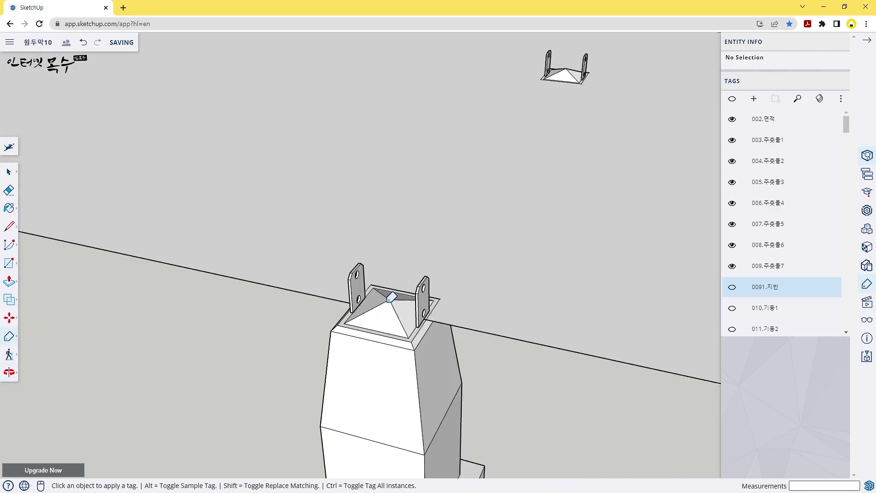
{"action": "middle_click_drag", "start_coordinate": [402, 325], "coordinate": [380, 425]}
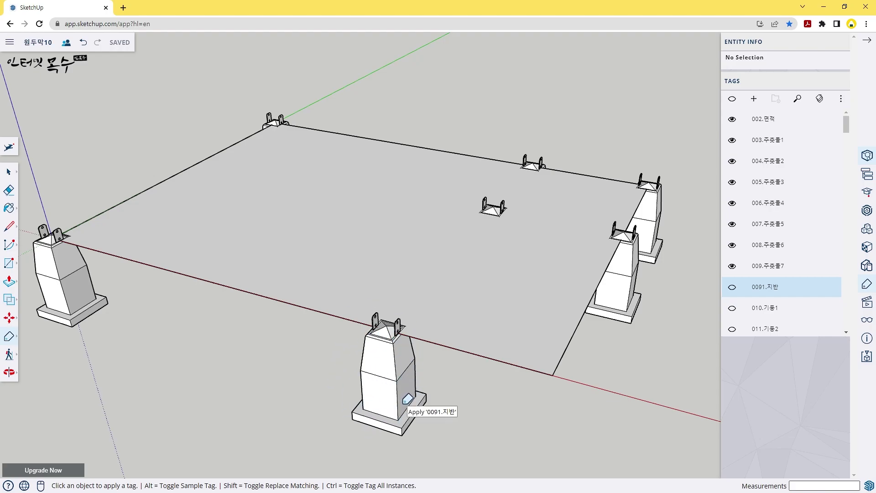
Show the 0091.지반 ground around the foundation stones.
{"action": "left_click", "coordinate": [732, 287]}
{"action": "scroll", "coordinate": [587, 288], "scroll_direction": "down", "scroll_amount": 5}
{"action": "middle_click_drag", "start_coordinate": [587, 287], "coordinate": [496, 321]}
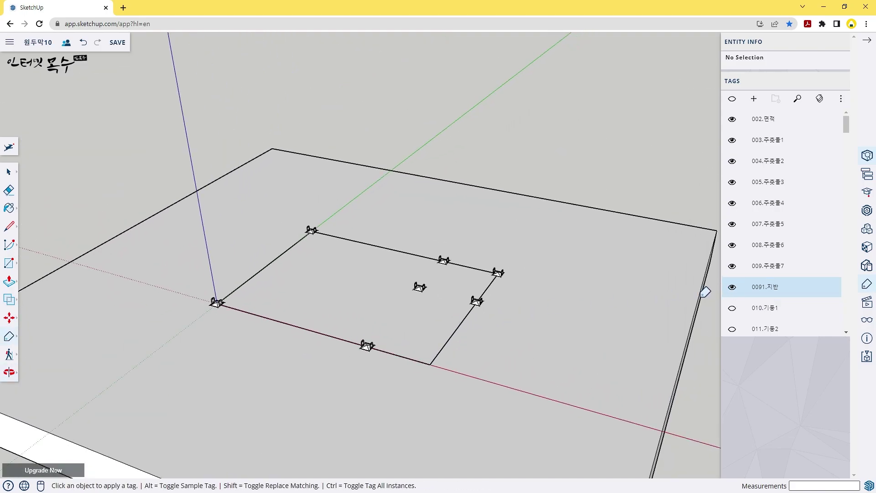
Show the five pillars standing on the foundation stones, tags 010.기둥1 through 014.기둥5.
{"action": "left_click", "coordinate": [732, 311]}
{"action": "middle_click_drag", "start_coordinate": [406, 264], "coordinate": [418, 315]}
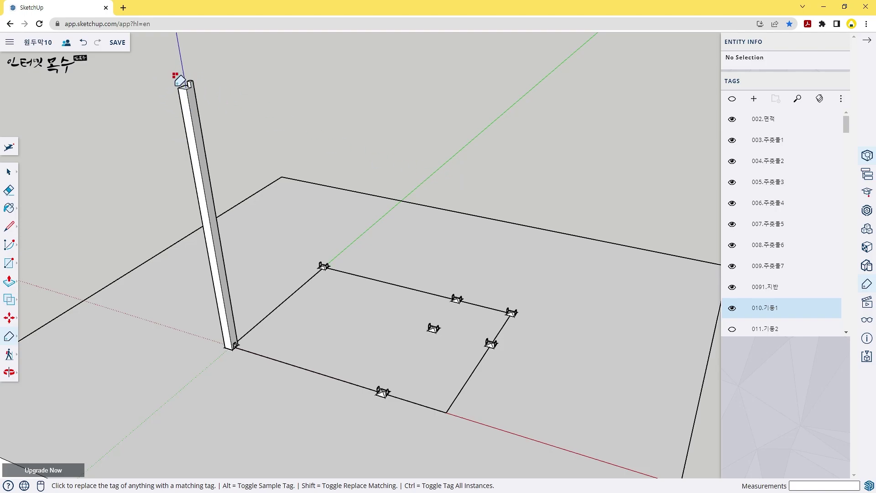
{"action": "left_click", "coordinate": [732, 330]}
{"action": "scroll", "coordinate": [732, 297], "scroll_direction": "down", "scroll_amount": 2}
{"action": "left_click", "coordinate": [733, 259]}
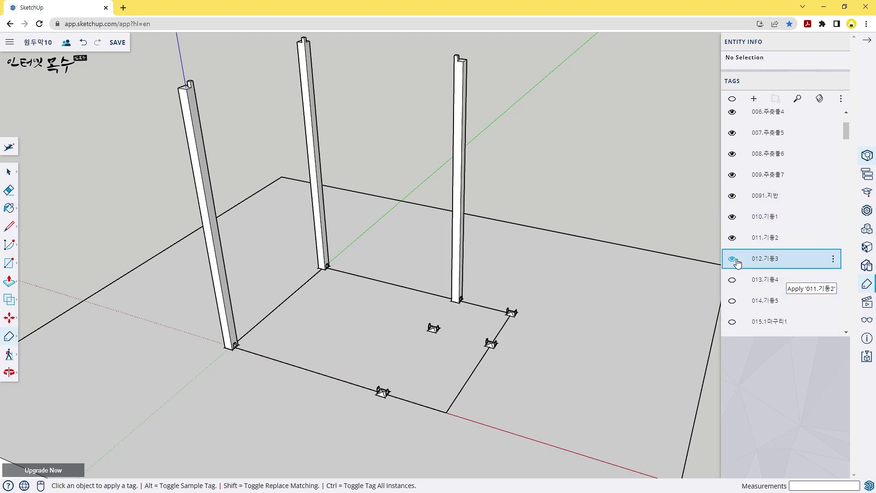
{"action": "left_click", "coordinate": [732, 280]}
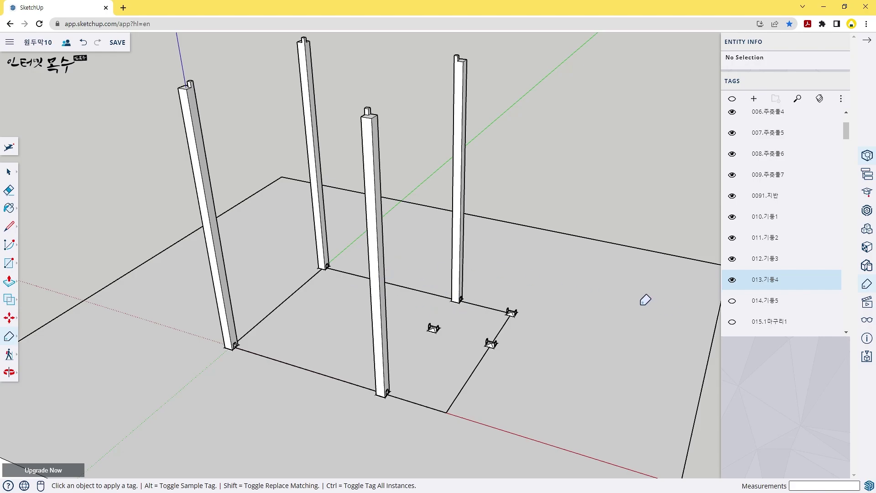
{"action": "left_click", "coordinate": [732, 301]}
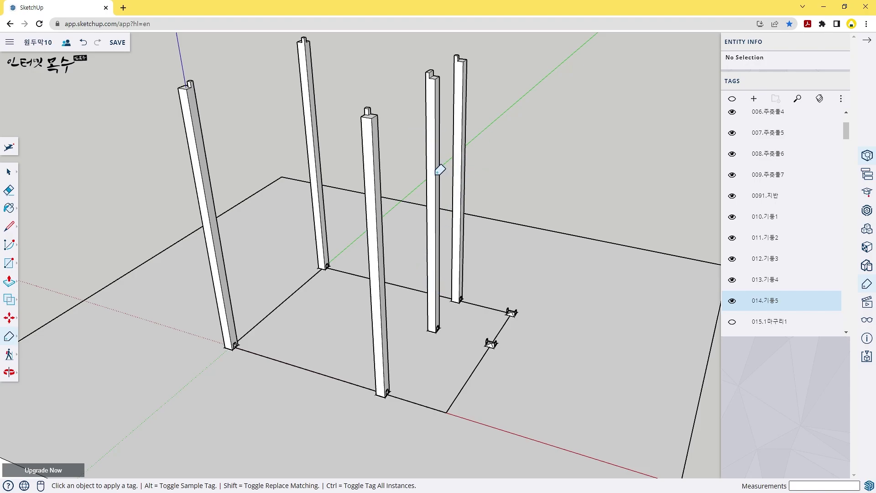
Show the four first-floor rim beams around the pillars, tags 015.1마구리1 through 018.1마구리4.
{"action": "scroll", "coordinate": [743, 269], "scroll_direction": "down", "scroll_amount": 2}
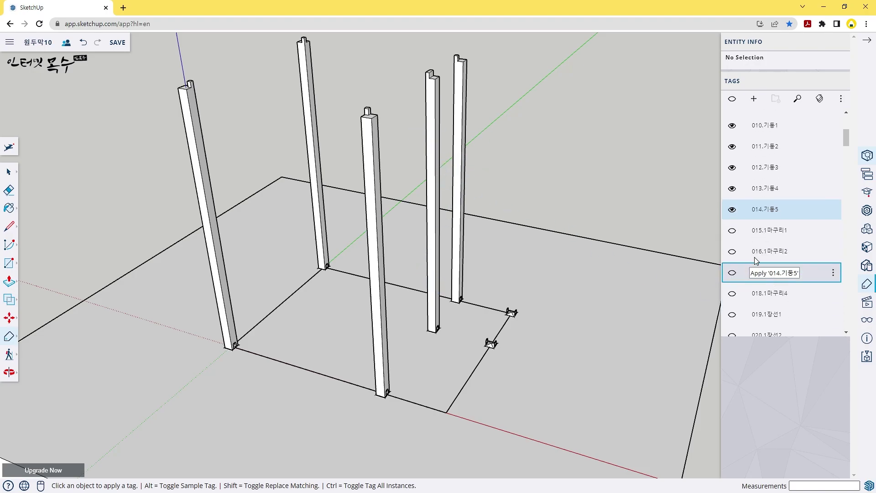
{"action": "left_click", "coordinate": [732, 230]}
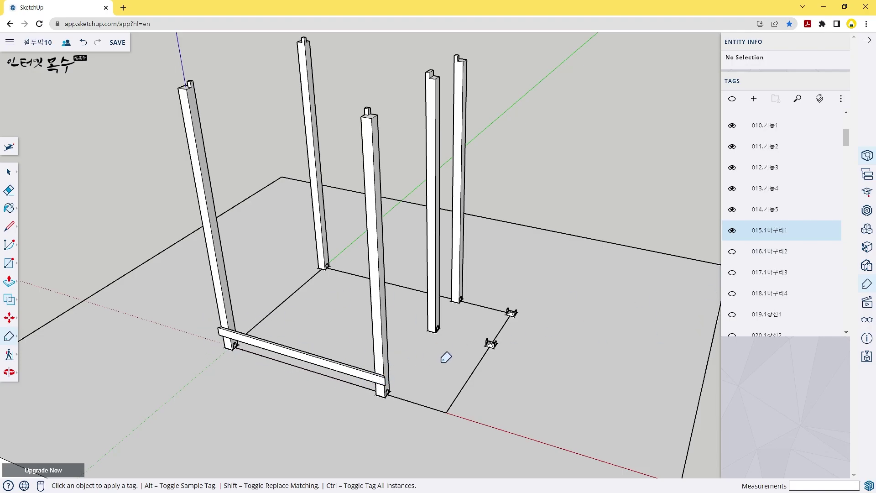
{"action": "scroll", "coordinate": [317, 364], "scroll_direction": "up", "scroll_amount": 5}
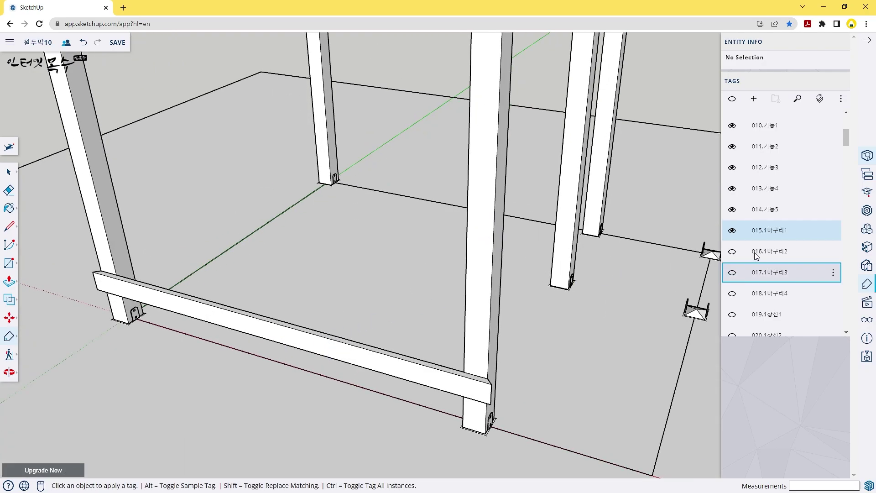
{"action": "left_click", "coordinate": [770, 251]}
{"action": "mouse_move", "coordinate": [221, 310]}
{"action": "middle_mouse_down"}
{"action": "mouse_move", "coordinate": [247, 308]}
{"action": "mouse_move", "coordinate": [228, 310]}
{"action": "middle_mouse_up"}
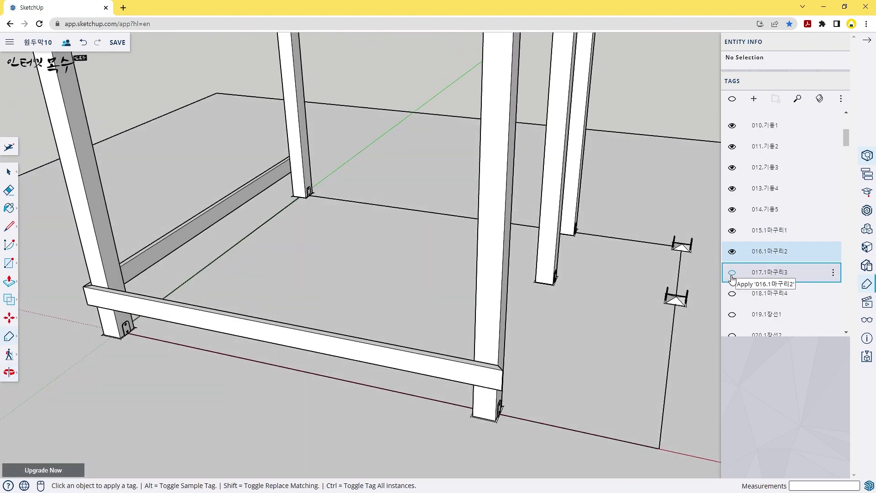
{"action": "left_click", "coordinate": [732, 272]}
{"action": "left_click", "coordinate": [732, 293]}
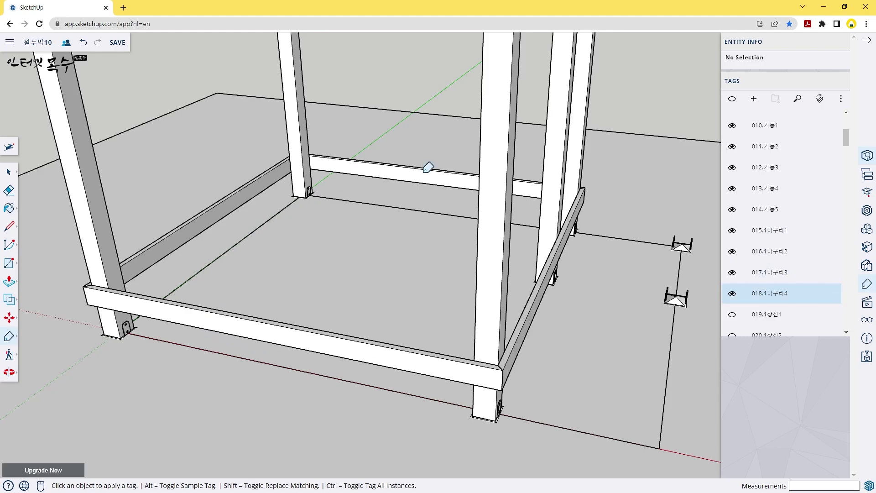
Show the five first-floor joists spanning between the rim beams, tags 019.1장선1 through 023.1장선5.
{"action": "scroll", "coordinate": [748, 310], "scroll_direction": "down", "scroll_amount": 2}
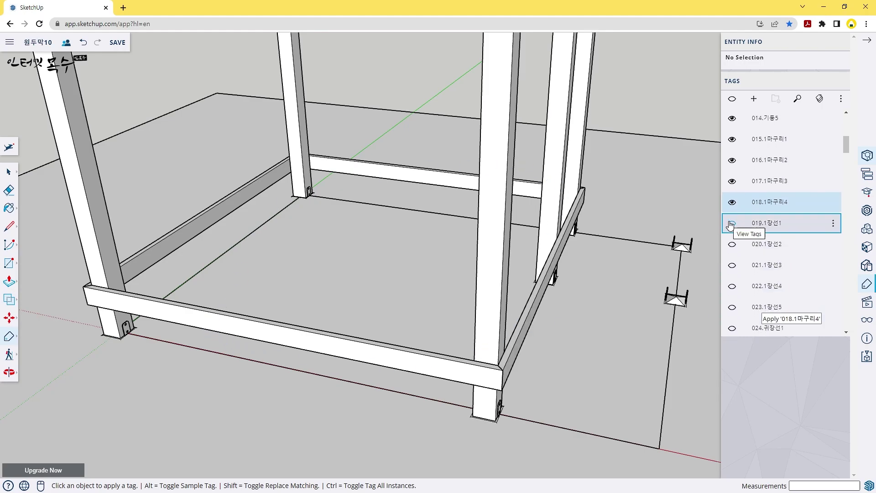
{"action": "left_click", "coordinate": [732, 223]}
{"action": "middle_click_drag", "start_coordinate": [584, 282], "coordinate": [225, 291]}
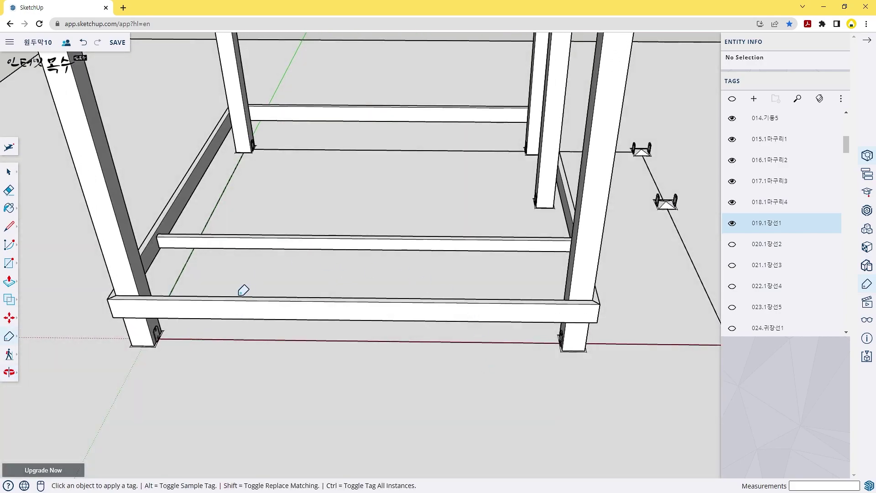
{"action": "left_click", "coordinate": [732, 244]}
{"action": "left_click", "coordinate": [732, 265]}
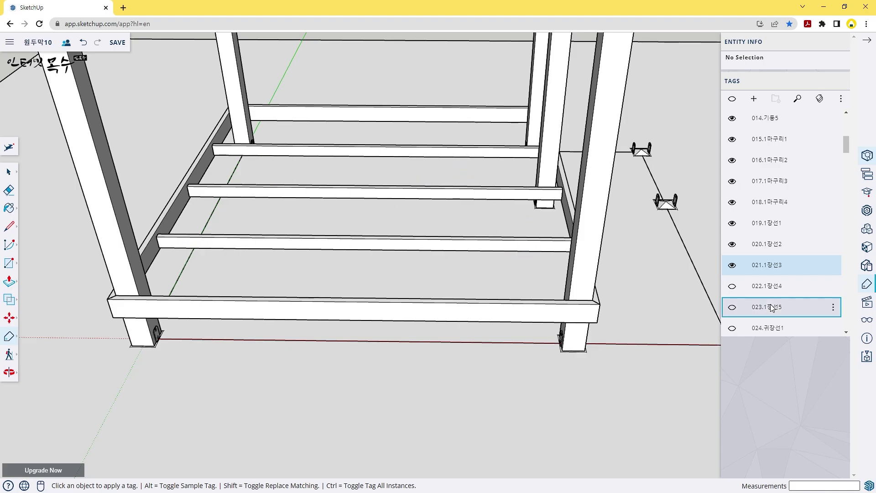
{"action": "left_click", "coordinate": [732, 288]}
{"action": "middle_click_drag", "start_coordinate": [456, 374], "coordinate": [287, 240]}
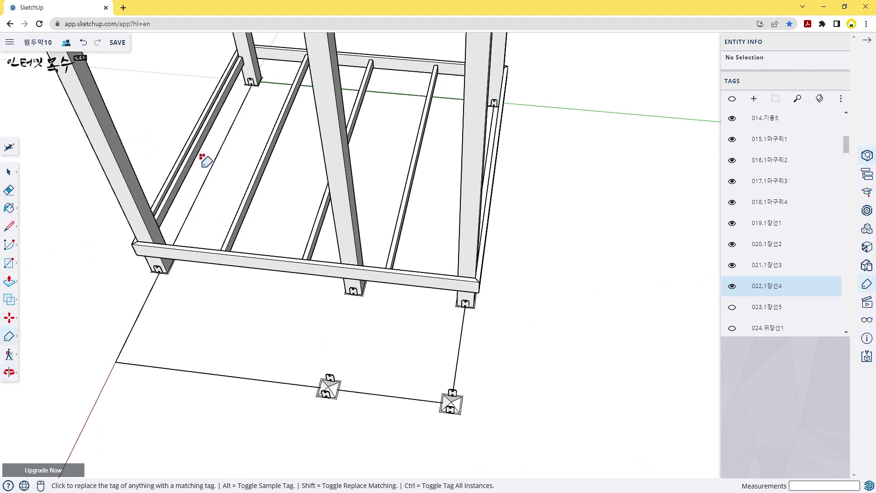
{"action": "middle_click_drag", "start_coordinate": [274, 254], "coordinate": [620, 256]}
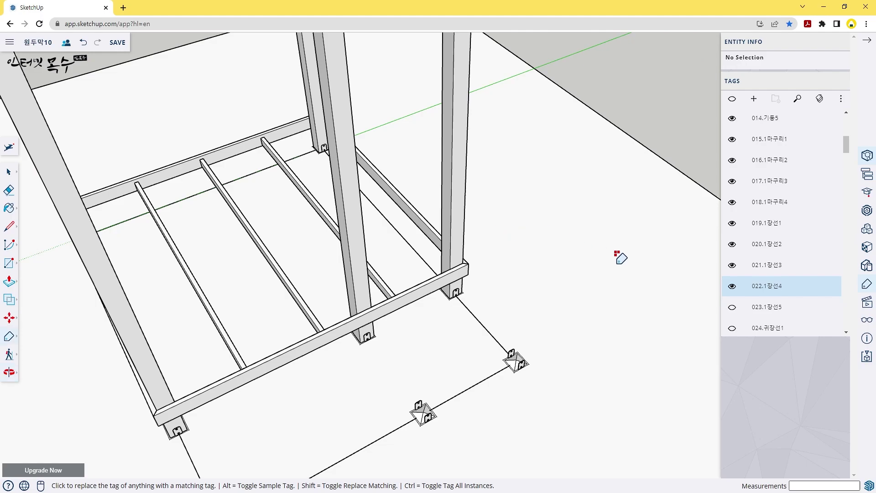
{"action": "left_click", "coordinate": [733, 310]}
{"action": "middle_click_drag", "start_coordinate": [548, 253], "coordinate": [330, 226]}
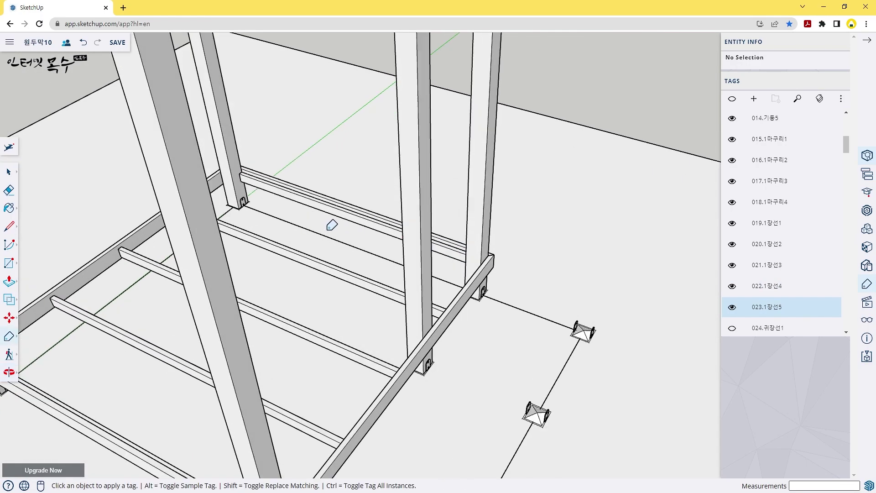
Show the first four short edge joists along one side of the first-floor frame, tags 024.귀장선1 through 027.귀장선4.
{"action": "scroll", "coordinate": [348, 207], "scroll_direction": "up", "scroll_amount": 3}
{"action": "scroll", "coordinate": [348, 211], "scroll_direction": "down", "scroll_amount": 4}
{"action": "middle_click_drag", "start_coordinate": [320, 286], "coordinate": [298, 268]}
{"action": "scroll", "coordinate": [328, 285], "scroll_direction": "up", "scroll_amount": 2}
{"action": "scroll", "coordinate": [737, 301], "scroll_direction": "down", "scroll_amount": 1}
{"action": "left_click", "coordinate": [733, 285]}
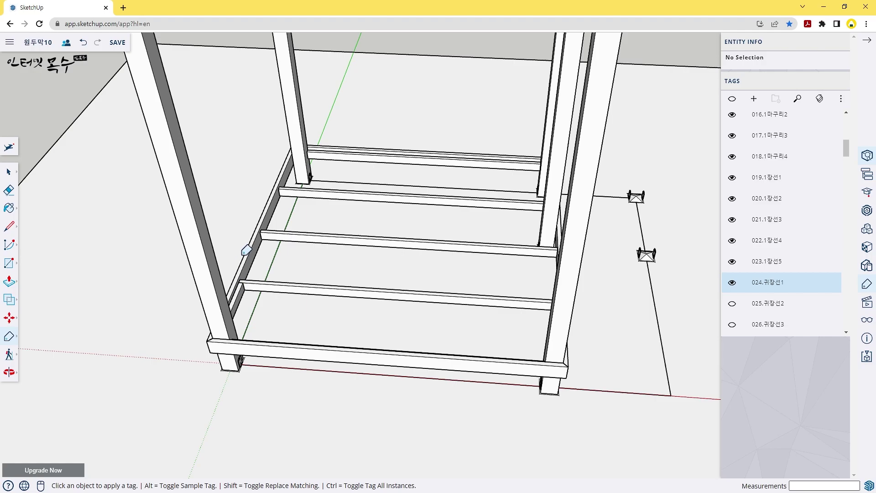
{"action": "left_click", "coordinate": [732, 306]}
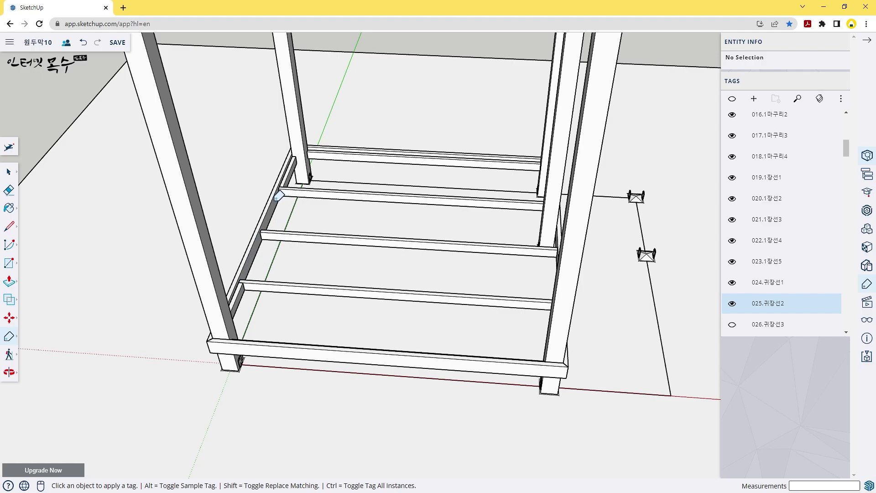
{"action": "scroll", "coordinate": [785, 273], "scroll_direction": "down", "scroll_amount": 3}
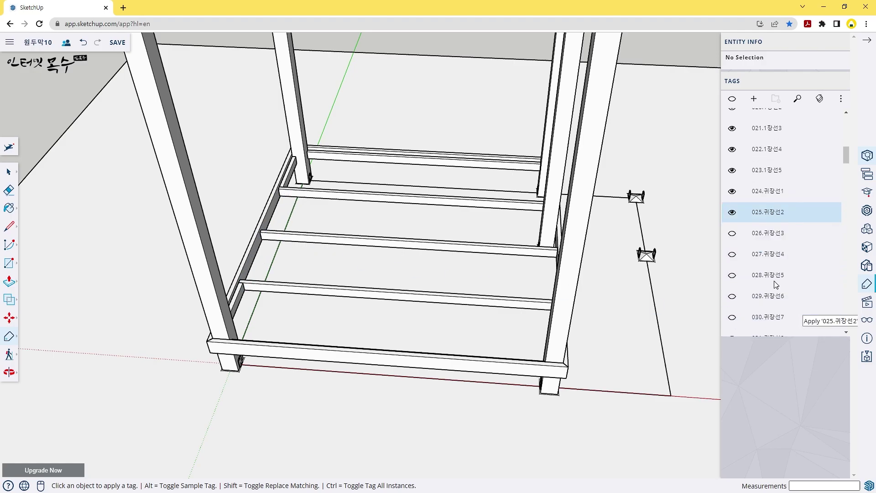
{"action": "left_click", "coordinate": [732, 234]}
{"action": "left_click", "coordinate": [733, 253]}
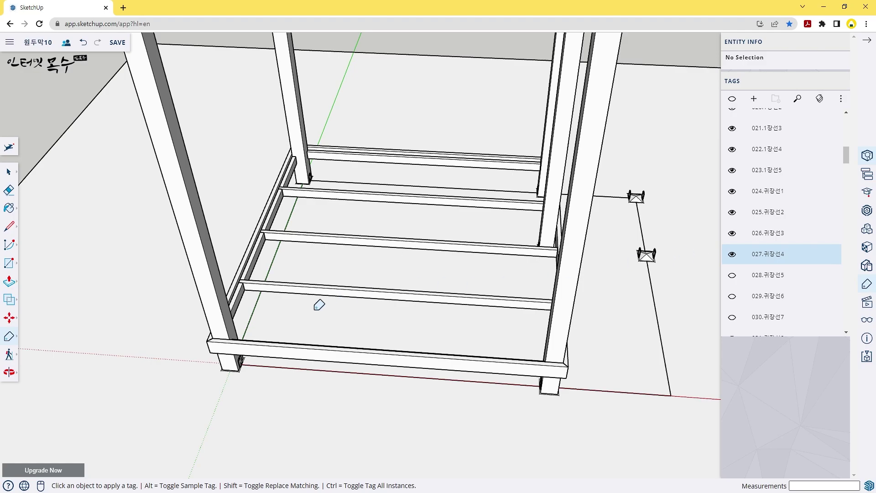
Show the remaining edge joists on the middle-pillar side, tags 028.귀장선5 through 031.귀장선8, and inspect the joint around that pillar.
{"action": "middle_click_drag", "start_coordinate": [256, 326], "coordinate": [424, 270]}
{"action": "middle_click_drag", "start_coordinate": [444, 233], "coordinate": [210, 279]}
{"action": "left_click", "coordinate": [732, 276]}
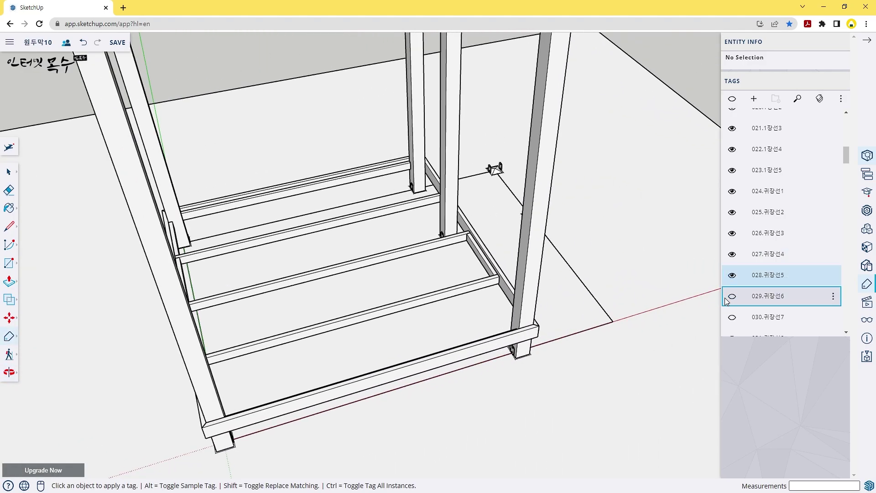
{"action": "left_click", "coordinate": [733, 297]}
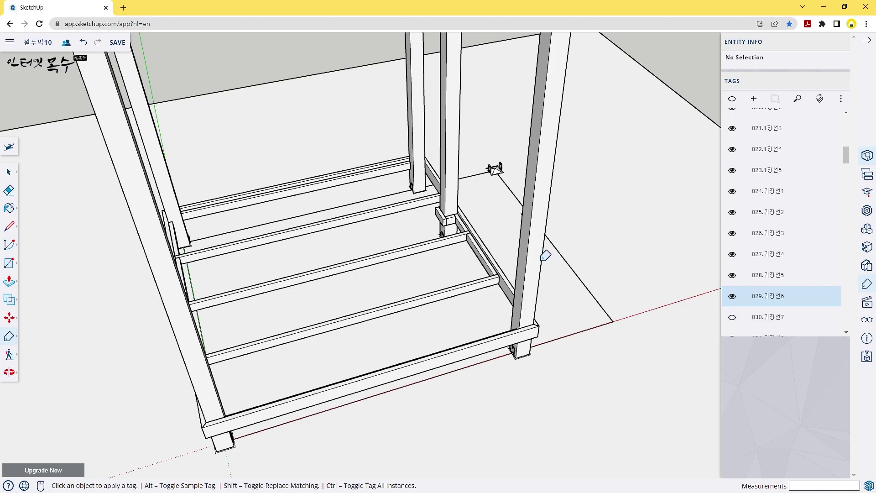
{"action": "scroll", "coordinate": [429, 241], "scroll_direction": "up", "scroll_amount": 5}
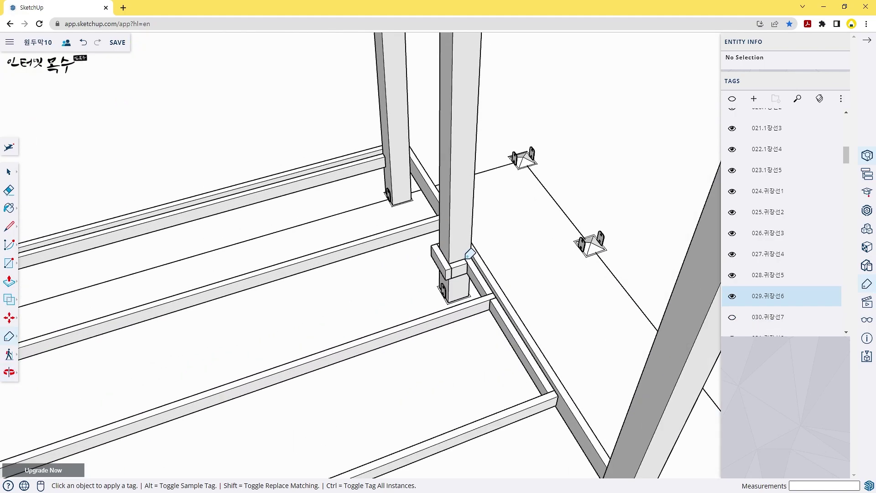
{"action": "mouse_move", "coordinate": [424, 259]}
{"action": "middle_mouse_down"}
{"action": "mouse_move", "coordinate": [499, 268]}
{"action": "mouse_move", "coordinate": [554, 245]}
{"action": "mouse_move", "coordinate": [461, 248]}
{"action": "middle_mouse_up"}
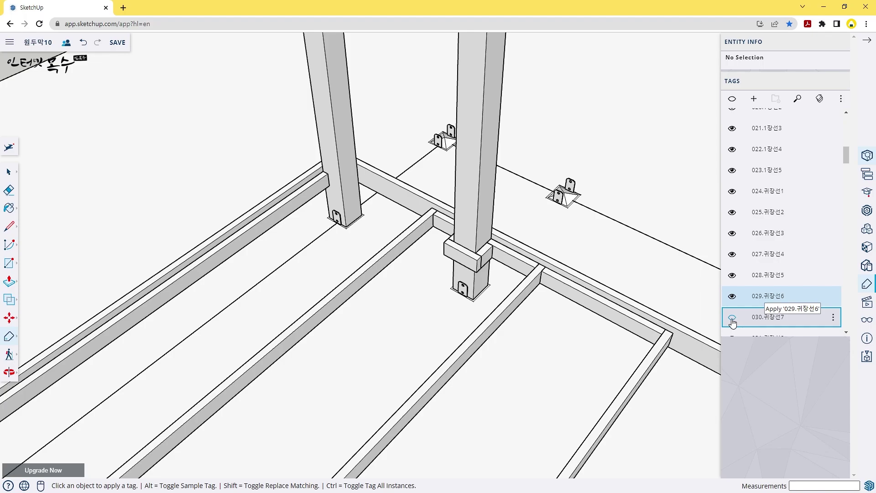
{"action": "left_click", "coordinate": [758, 317]}
{"action": "scroll", "coordinate": [636, 296], "scroll_direction": "down", "scroll_amount": 5}
{"action": "scroll", "coordinate": [510, 196], "scroll_direction": "up", "scroll_amount": 3}
{"action": "scroll", "coordinate": [510, 196], "scroll_direction": "up", "scroll_amount": 5}
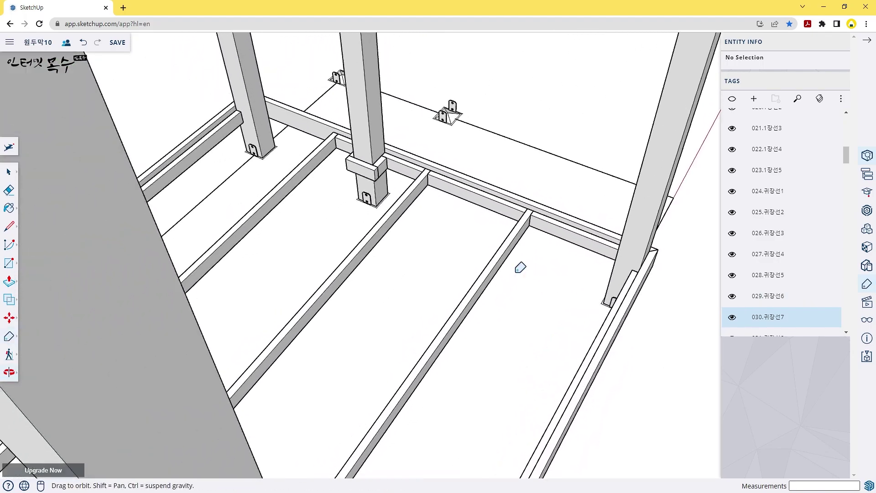
{"action": "scroll", "coordinate": [733, 313], "scroll_direction": "down", "scroll_amount": 2}
{"action": "left_click", "coordinate": [731, 247]}
Show the 0311.보강목 blocking between the joists and the four corner braces, tags 032.가새1 through 035.가새4.
{"action": "middle_click_drag", "start_coordinate": [601, 282], "coordinate": [483, 293]}
{"action": "left_click", "coordinate": [732, 268]}
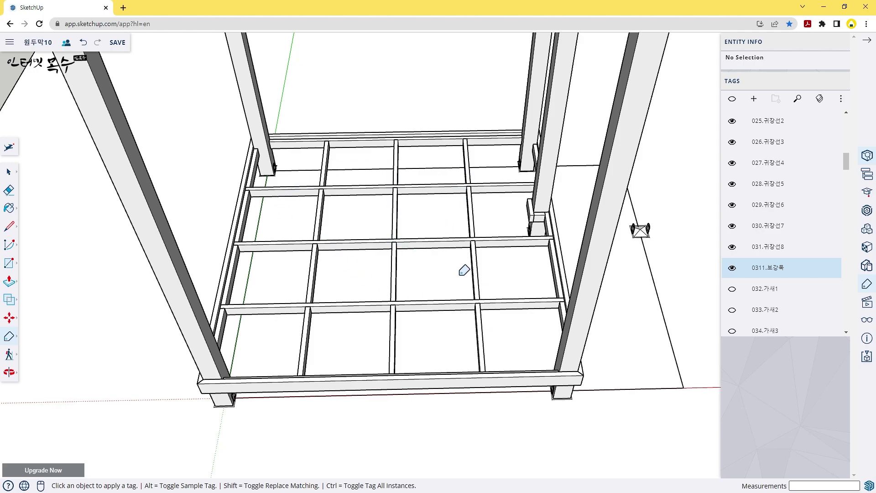
{"action": "left_click", "coordinate": [732, 289]}
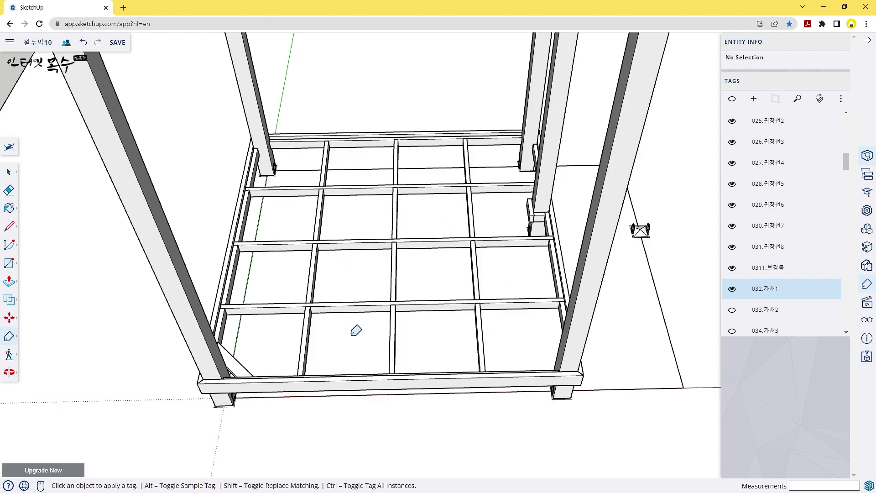
{"action": "left_click", "coordinate": [733, 311]}
{"action": "scroll", "coordinate": [753, 274], "scroll_direction": "down", "scroll_amount": 3}
{"action": "left_click", "coordinate": [732, 193]}
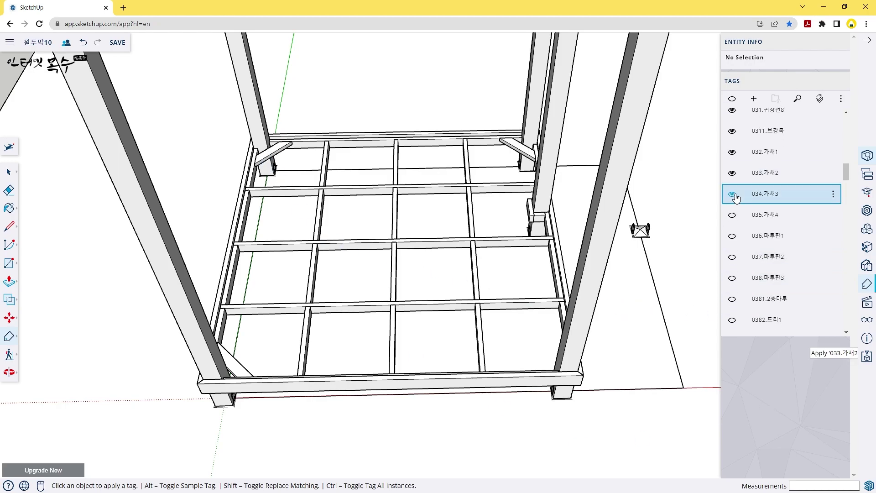
{"action": "left_click", "coordinate": [732, 214]}
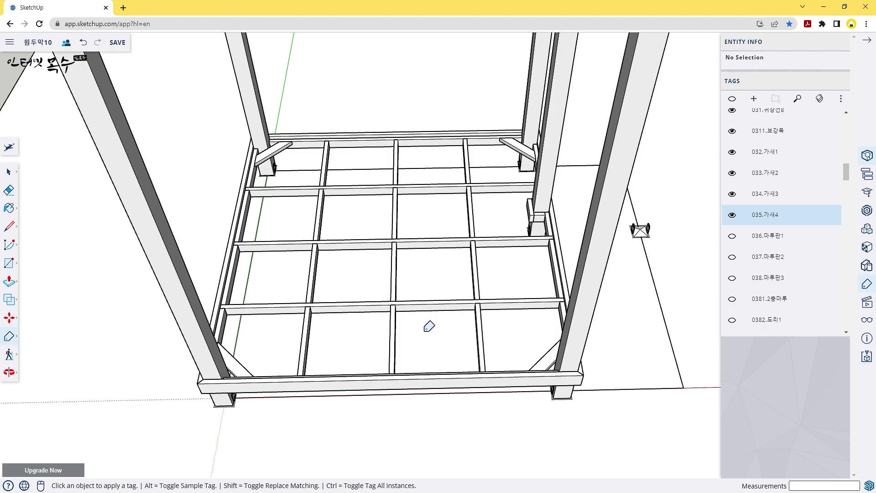
Show the first-floor boards in order, tags 036.마루판1, 037.마루판2 and 038.마루판3.
{"action": "middle_click_drag", "start_coordinate": [455, 333], "coordinate": [636, 317]}
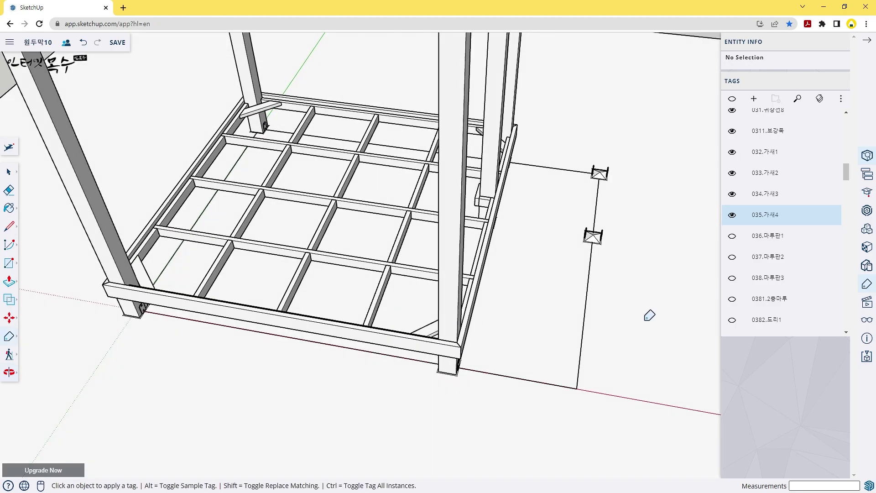
{"action": "left_click", "coordinate": [732, 236]}
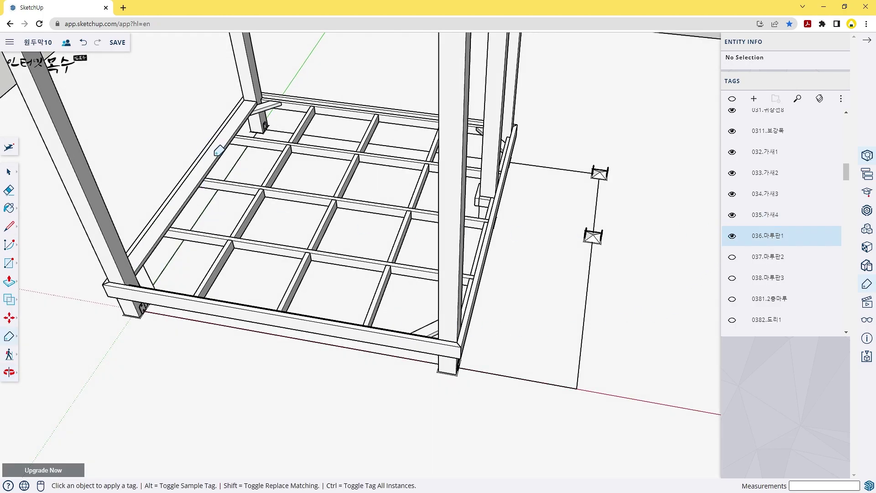
{"action": "scroll", "coordinate": [246, 118], "scroll_direction": "up", "scroll_amount": 5}
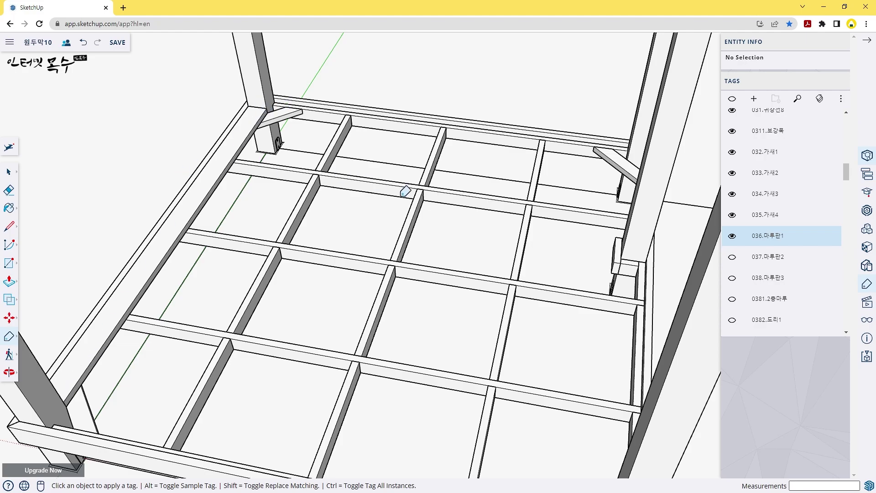
{"action": "left_click", "coordinate": [731, 258]}
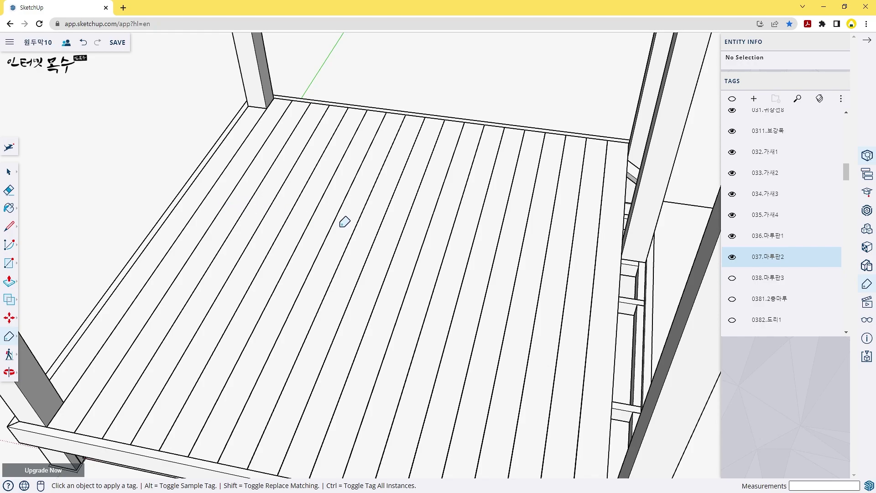
{"action": "middle_click_drag", "start_coordinate": [528, 261], "coordinate": [352, 286]}
{"action": "scroll", "coordinate": [417, 300], "scroll_direction": "down", "scroll_amount": 3}
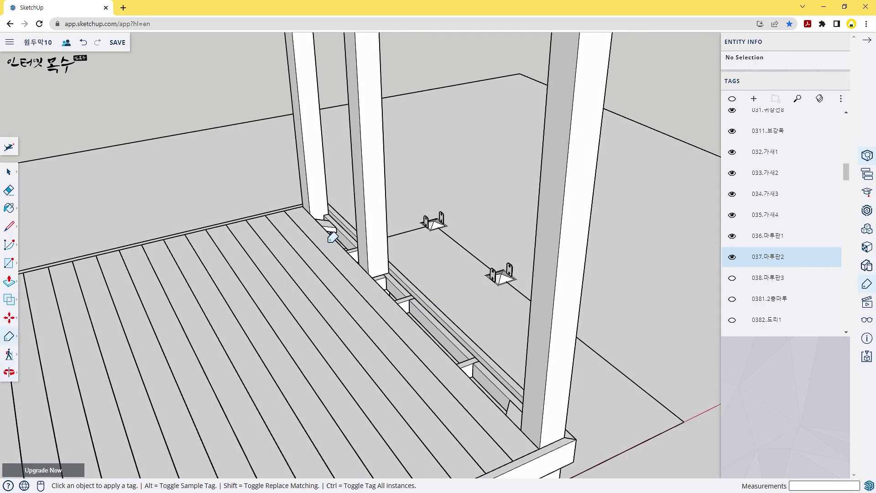
{"action": "left_click", "coordinate": [732, 278]}
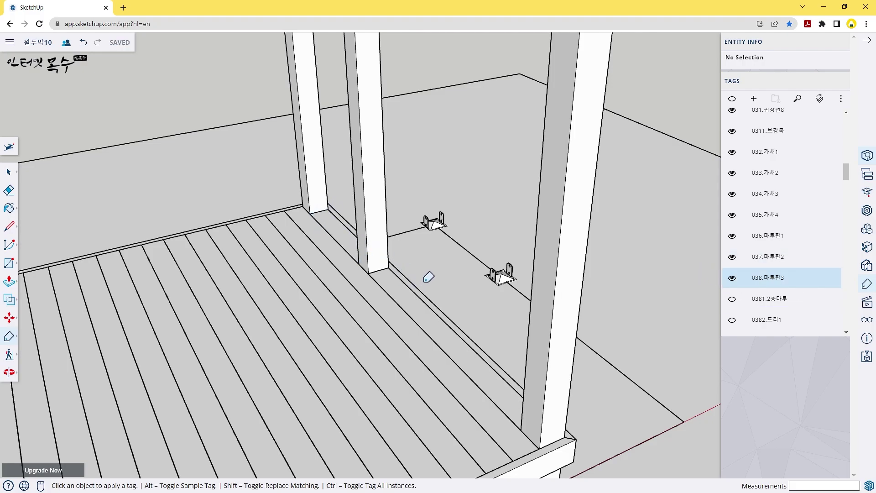
Hide the 038.마루판3 and 037.마루판2 floorboards to review the framing underneath, and show both again.
{"action": "left_click", "coordinate": [732, 277]}
{"action": "left_click", "coordinate": [732, 257]}
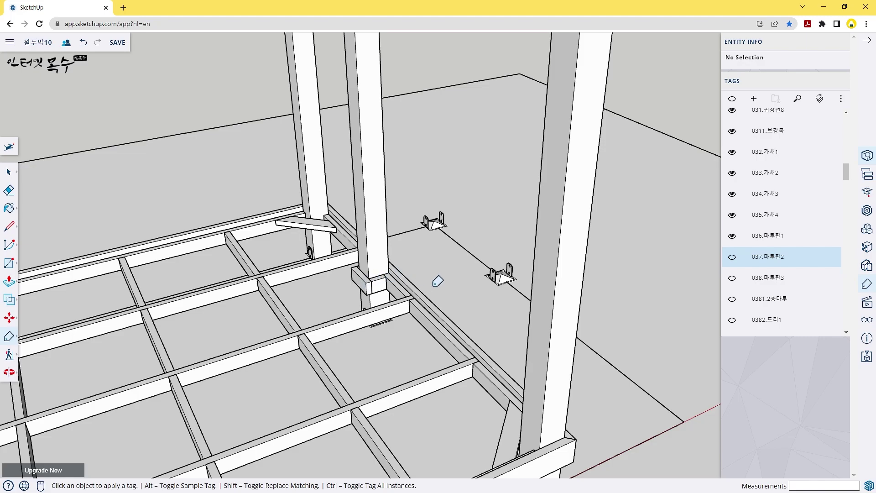
{"action": "left_click", "coordinate": [732, 256]}
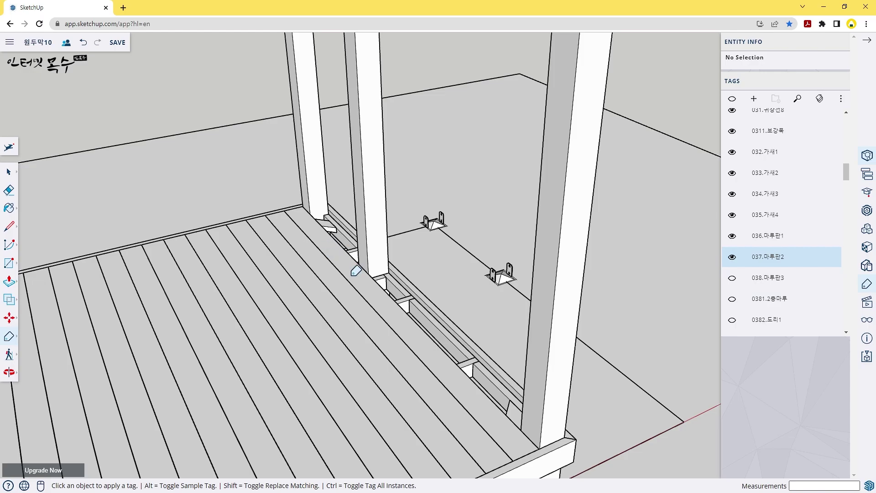
{"action": "left_click", "coordinate": [732, 278]}
Show the complete second-floor deck on the pillars, tag 0381.2층마루, with the whole structure in view.
{"action": "scroll", "coordinate": [731, 282], "scroll_direction": "down", "scroll_amount": 2}
{"action": "scroll", "coordinate": [442, 294], "scroll_direction": "down", "scroll_amount": 3}
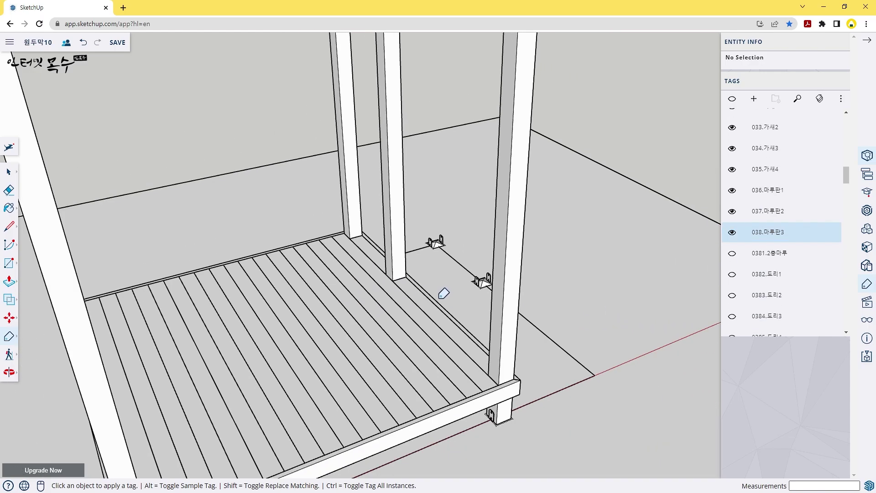
{"action": "scroll", "coordinate": [377, 300], "scroll_direction": "up", "scroll_amount": 2}
{"action": "middle_click_drag", "start_coordinate": [377, 300], "coordinate": [406, 322]}
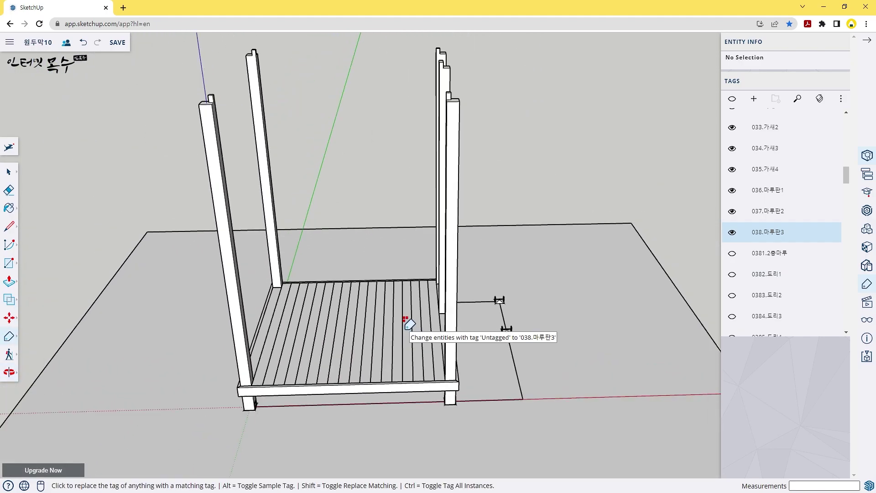
{"action": "left_click", "coordinate": [732, 253]}
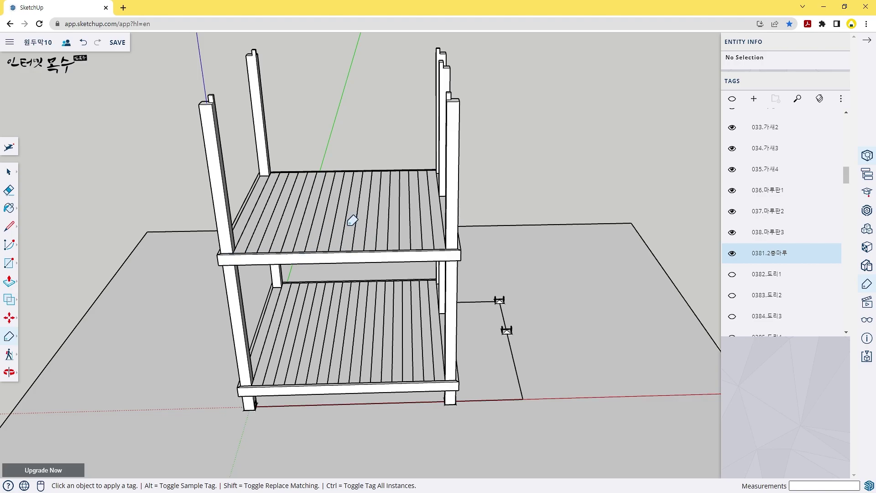
Show the four purlins joining the tops of the pillars, tags 0382.도리1 through 0385.도리4.
{"action": "middle_click_drag", "start_coordinate": [382, 348], "coordinate": [368, 363]}
{"action": "left_click", "coordinate": [731, 276]}
{"action": "middle_click_drag", "start_coordinate": [292, 161], "coordinate": [225, 184]}
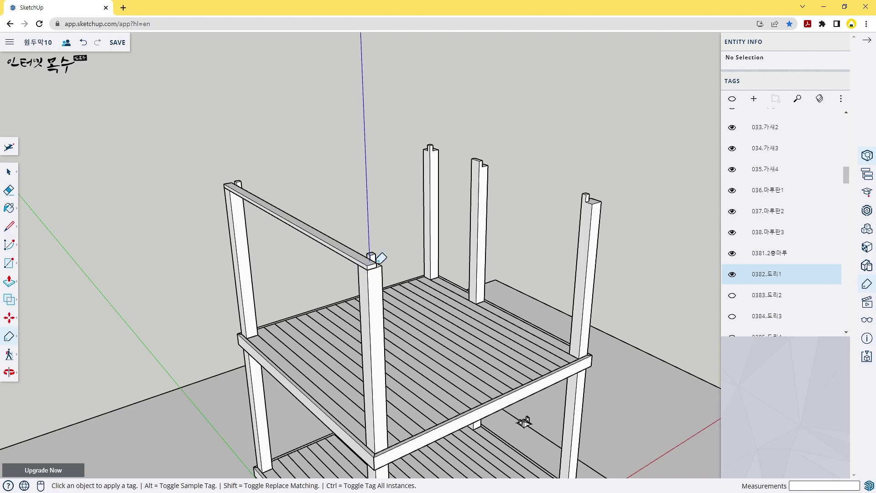
{"action": "left_click", "coordinate": [732, 295]}
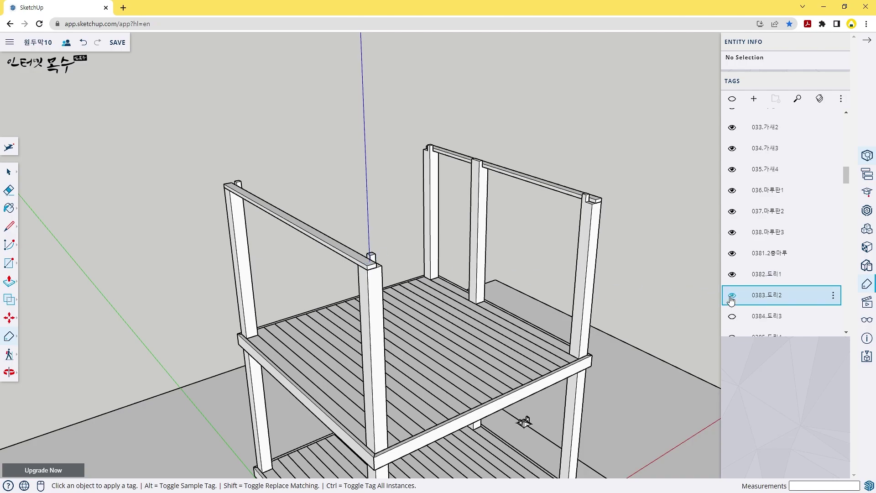
{"action": "left_click", "coordinate": [732, 316]}
{"action": "scroll", "coordinate": [747, 298], "scroll_direction": "down", "scroll_amount": 1}
{"action": "left_click", "coordinate": [732, 301]}
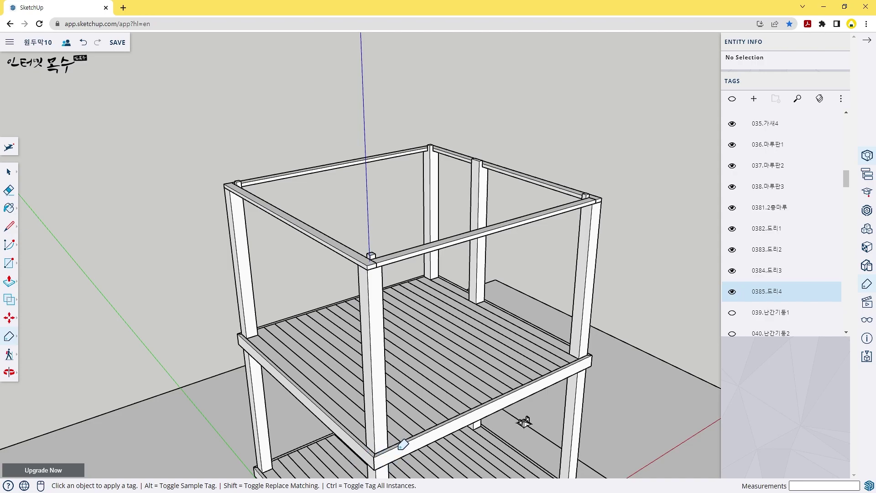
{"action": "middle_click_drag", "start_coordinate": [403, 446], "coordinate": [401, 288]}
{"action": "scroll", "coordinate": [401, 254], "scroll_direction": "up", "scroll_amount": 3}
{"action": "middle_click_drag", "start_coordinate": [401, 254], "coordinate": [391, 297]}
{"action": "scroll", "coordinate": [401, 208], "scroll_direction": "up", "scroll_amount": 3}
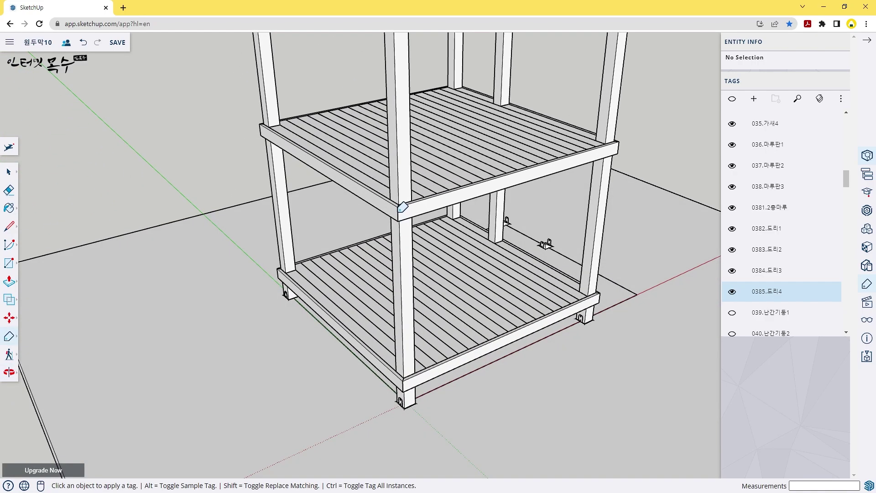
{"action": "middle_click_drag", "start_coordinate": [401, 233], "coordinate": [388, 324]}
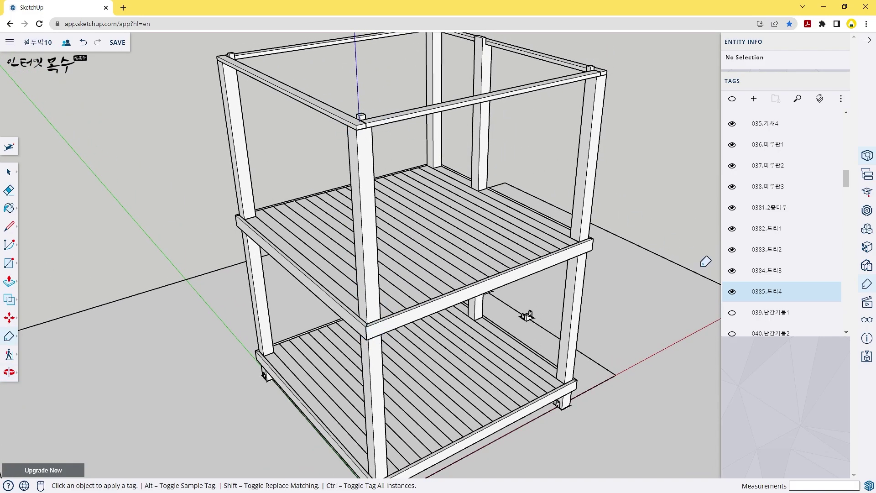
Show the first-floor railing's end posts and rails, tags 039.난간기둥1, 040.난간기둥2, 041.난간대 and 042.하부난간대.
{"action": "scroll", "coordinate": [778, 307], "scroll_direction": "down", "scroll_amount": 2}
{"action": "left_click", "coordinate": [732, 221]}
{"action": "middle_click_drag", "start_coordinate": [318, 349], "coordinate": [235, 332]}
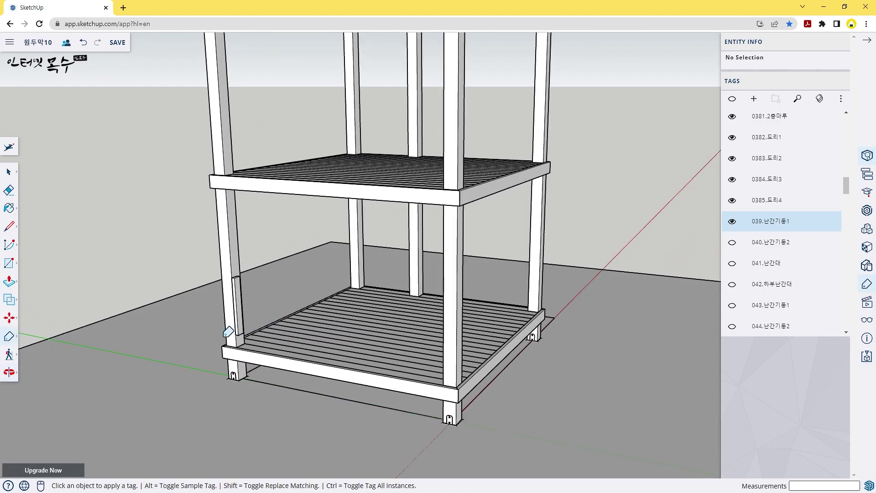
{"action": "left_click", "coordinate": [732, 242]}
{"action": "middle_click_drag", "start_coordinate": [447, 336], "coordinate": [344, 338]}
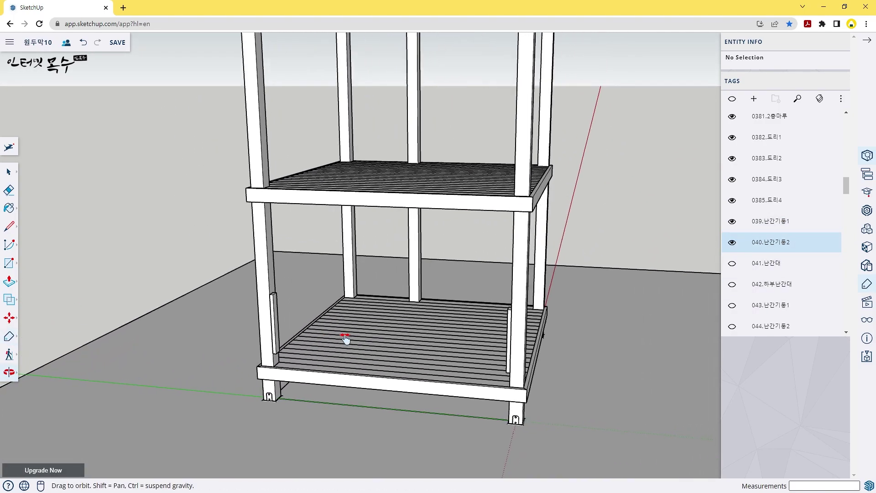
{"action": "left_click", "coordinate": [732, 265]}
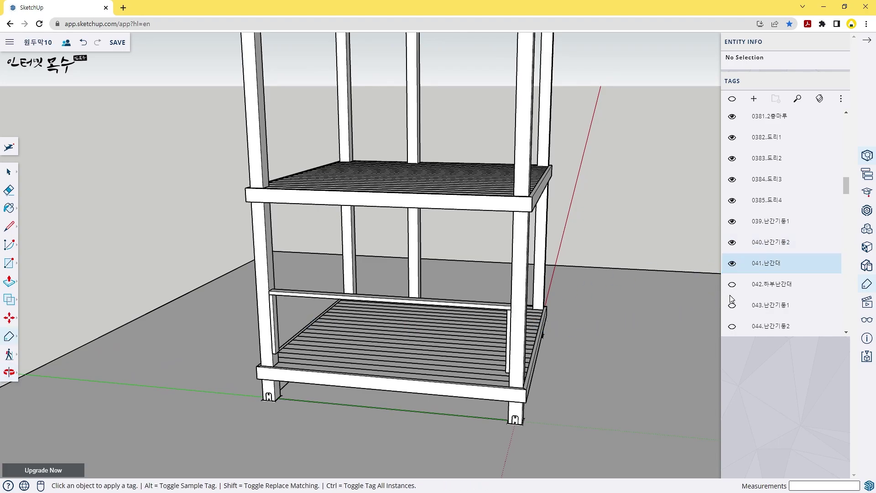
{"action": "left_click", "coordinate": [732, 284]}
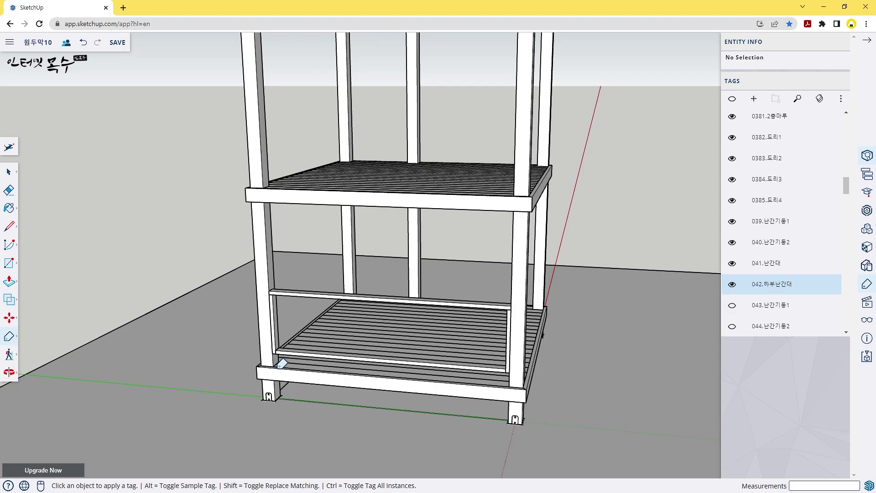
Show the four railing balusters between the upper and lower rails, tags 043.난간기둥1 through 046.난간기둥4.
{"action": "left_click", "coordinate": [732, 306]}
{"action": "scroll", "coordinate": [739, 283], "scroll_direction": "down", "scroll_amount": 1}
{"action": "left_click", "coordinate": [732, 280]}
{"action": "left_click", "coordinate": [732, 302]}
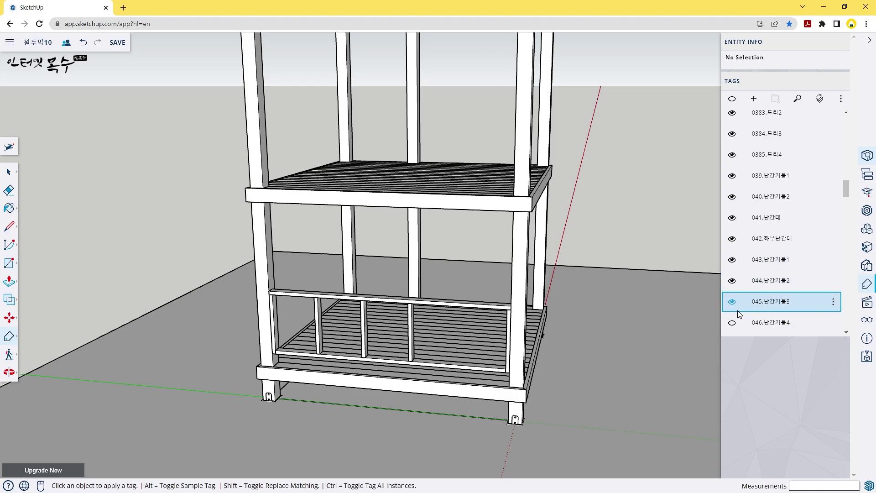
{"action": "left_click", "coordinate": [732, 322]}
Show the two railing supports on the outer side of the deck, tags 047.난간지주1 and 048.난간지주2, in close-up.
{"action": "scroll", "coordinate": [753, 292], "scroll_direction": "down", "scroll_amount": 2}
{"action": "left_click", "coordinate": [732, 252]}
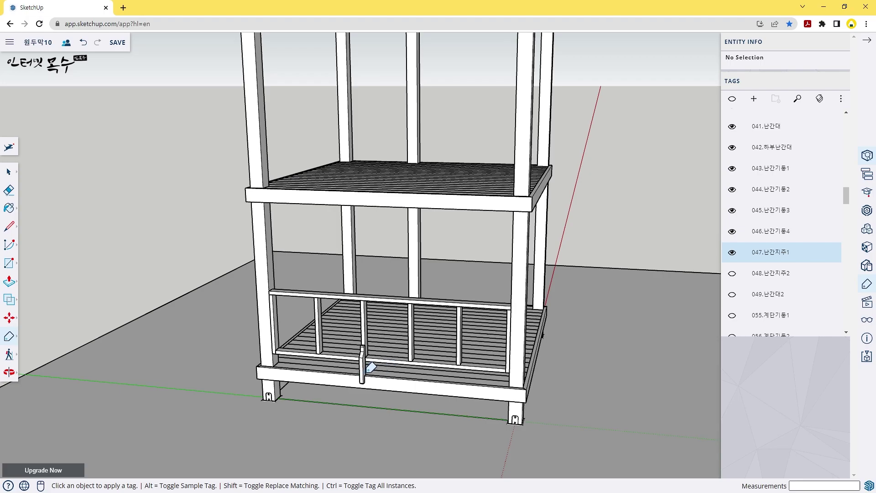
{"action": "scroll", "coordinate": [340, 362], "scroll_direction": "up", "scroll_amount": 6}
{"action": "middle_click_drag", "start_coordinate": [340, 362], "coordinate": [351, 323]}
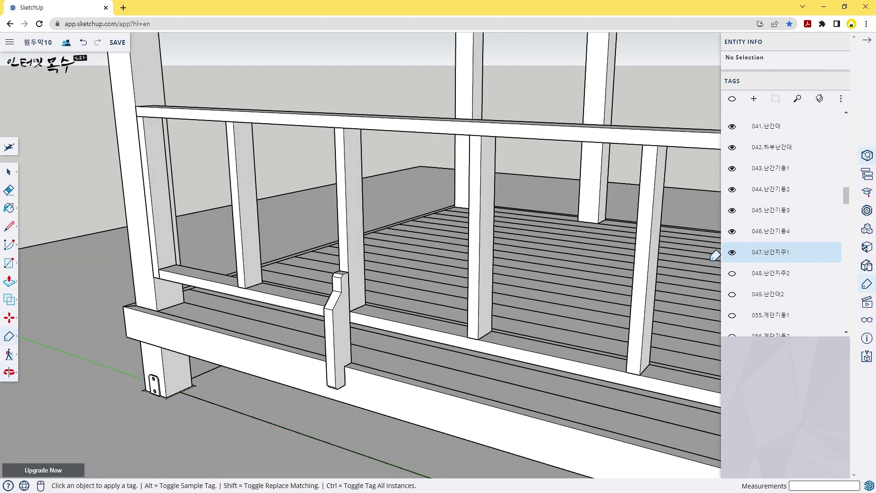
{"action": "left_click", "coordinate": [732, 273]}
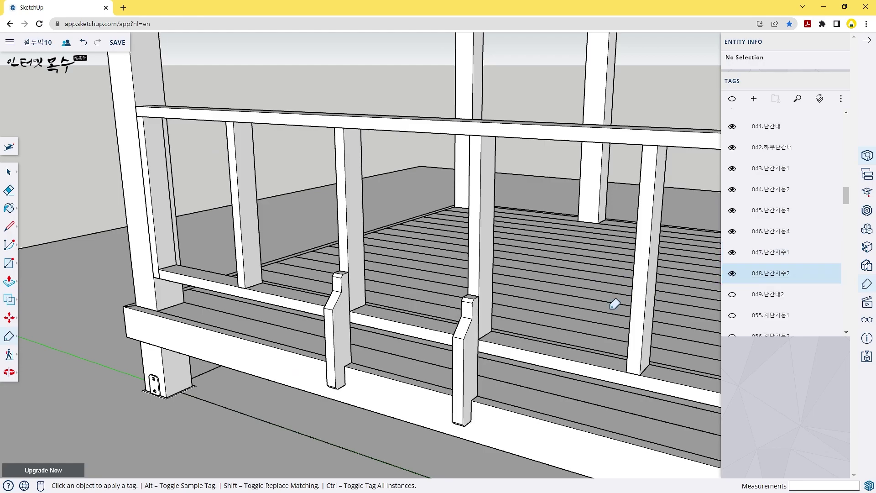
Show the railing on the adjacent side, tag 049.난간대2, and bring the whole structure into view.
{"action": "scroll", "coordinate": [615, 304], "scroll_direction": "down", "scroll_amount": 5}
{"action": "middle_click_drag", "start_coordinate": [606, 303], "coordinate": [566, 329]}
{"action": "left_click", "coordinate": [733, 295]}
{"action": "middle_click_drag", "start_coordinate": [410, 338], "coordinate": [438, 316]}
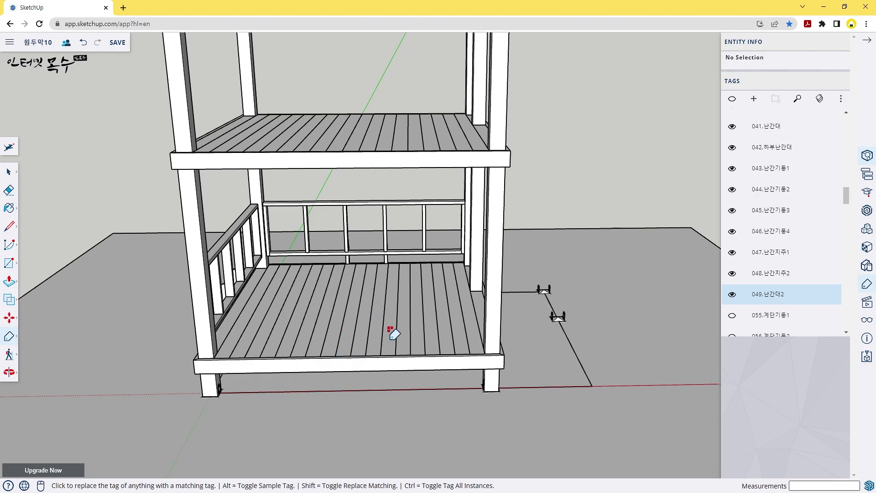
{"action": "middle_click_drag", "start_coordinate": [343, 292], "coordinate": [458, 339]}
{"action": "scroll", "coordinate": [528, 340], "scroll_direction": "down", "scroll_amount": 3}
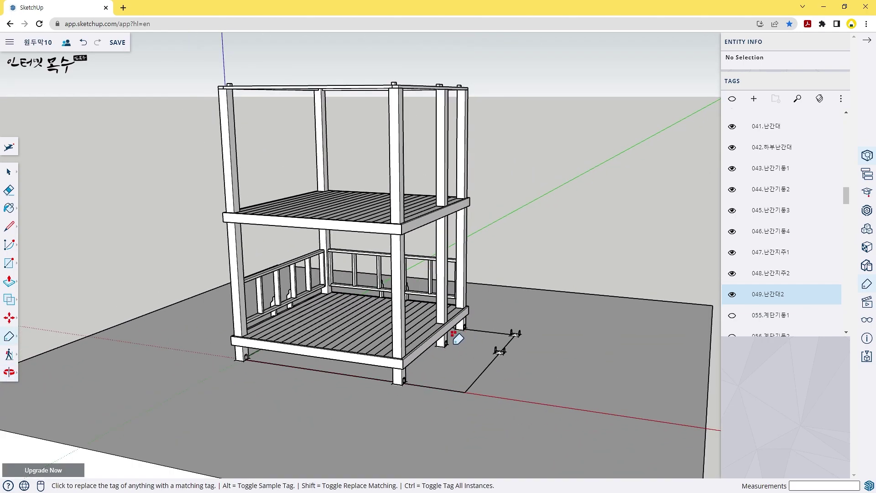
Show the two stair landing posts beside the pavilion, tags 055.계단기둥1 and 056.계단기둥2.
{"action": "left_click", "coordinate": [749, 315]}
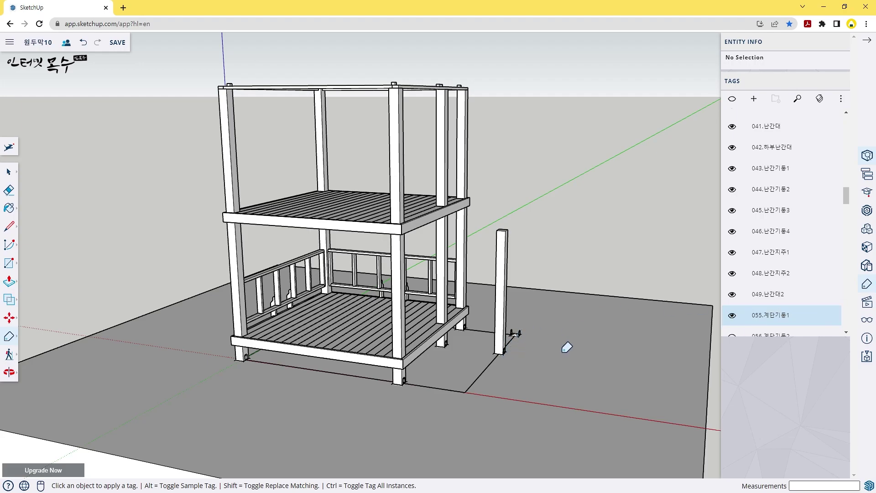
{"action": "left_click", "coordinate": [784, 313]}
{"action": "scroll", "coordinate": [785, 313], "scroll_direction": "down", "scroll_amount": 1}
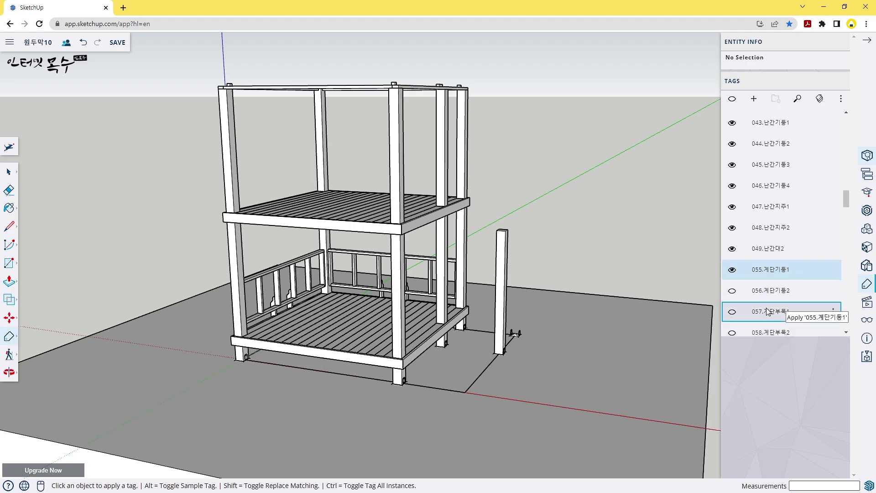
{"action": "left_click", "coordinate": [732, 291]}
{"action": "middle_click_drag", "start_coordinate": [628, 317], "coordinate": [727, 314]}
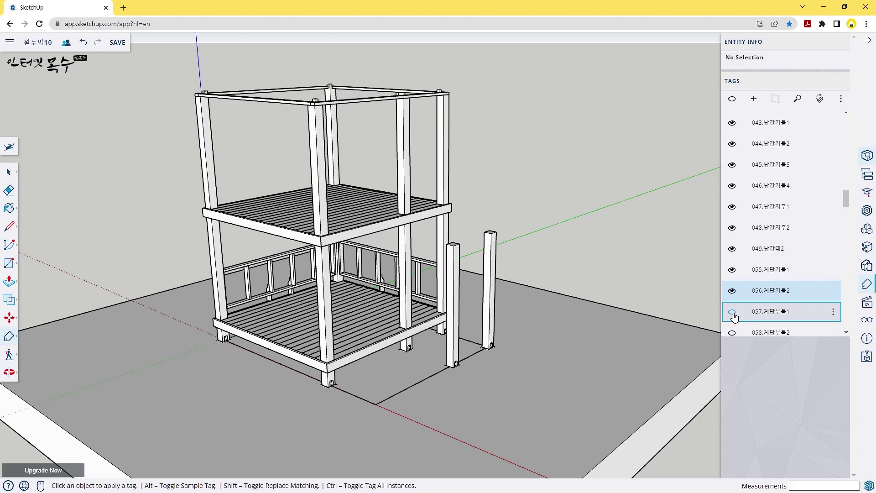
Show the four beams framing the top of the stair landing, tags 057.계단부목1, 058.계단부목2, 059.계단부목4 and 060.계단부목3.
{"action": "left_click", "coordinate": [732, 311]}
{"action": "middle_click_drag", "start_coordinate": [605, 278], "coordinate": [686, 319]}
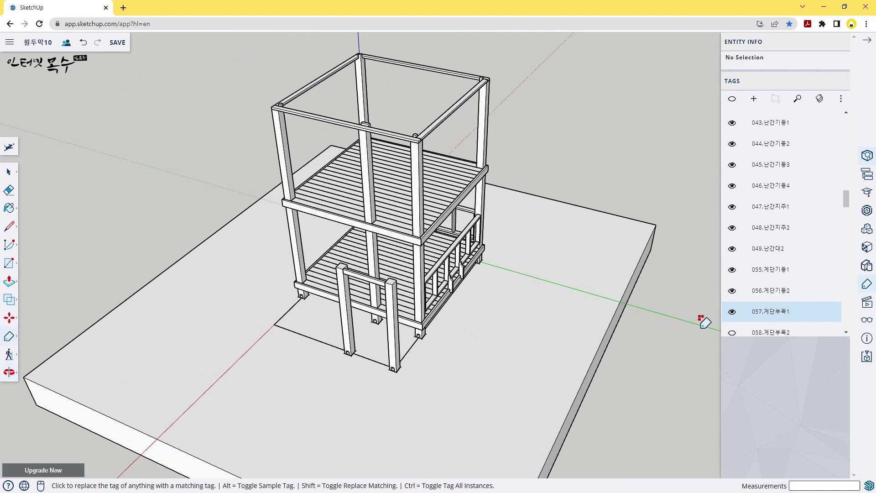
{"action": "scroll", "coordinate": [752, 282], "scroll_direction": "down", "scroll_amount": 2}
{"action": "left_click", "coordinate": [732, 241]}
{"action": "left_click", "coordinate": [732, 262]}
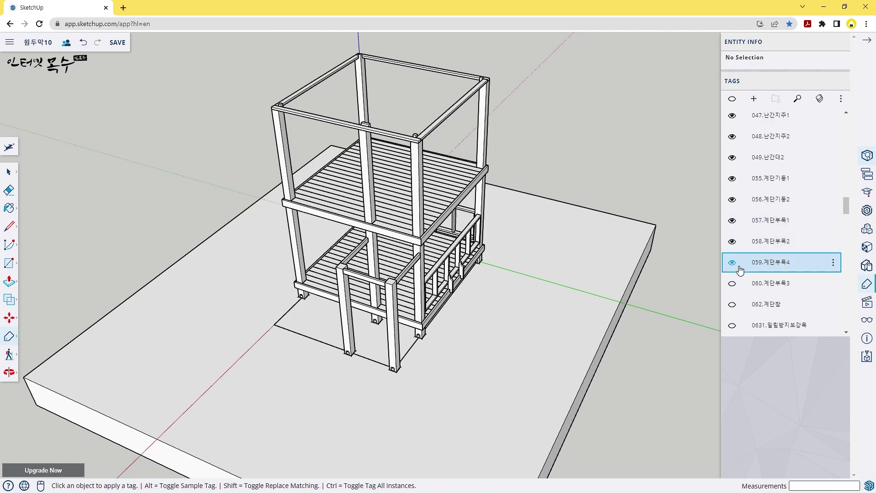
{"action": "left_click", "coordinate": [732, 283]}
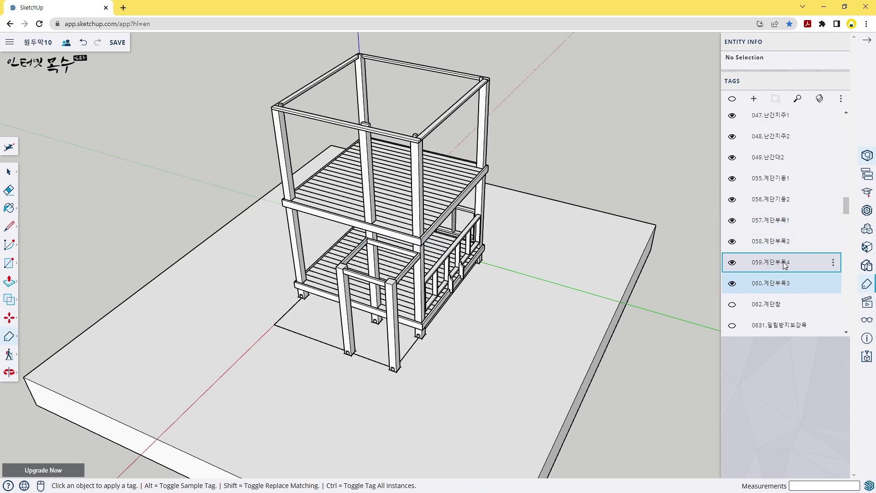
Show the stair landing platform on top of its posts, tag 062.계단참, in close-up.
{"action": "scroll", "coordinate": [785, 266], "scroll_direction": "down", "scroll_amount": 1}
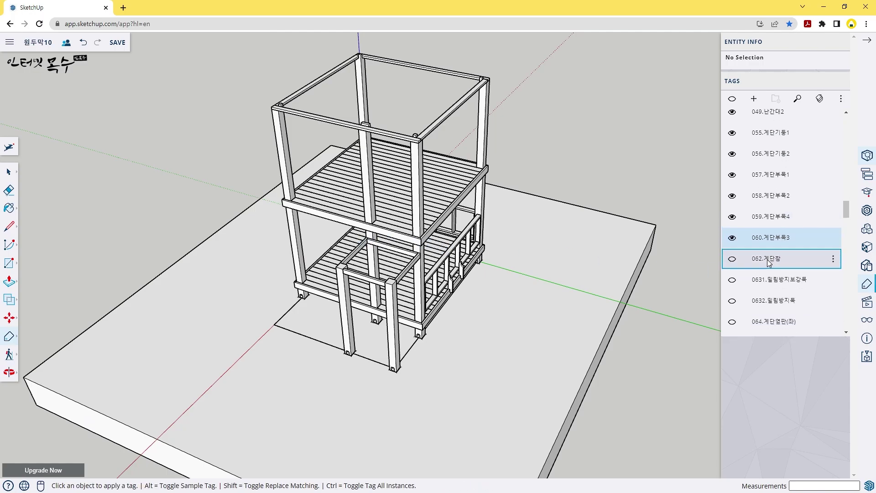
{"action": "left_click", "coordinate": [733, 262]}
{"action": "scroll", "coordinate": [353, 274], "scroll_direction": "up", "scroll_amount": 4}
{"action": "middle_click_drag", "start_coordinate": [348, 278], "coordinate": [410, 264]}
{"action": "scroll", "coordinate": [408, 237], "scroll_direction": "up", "scroll_amount": 3}
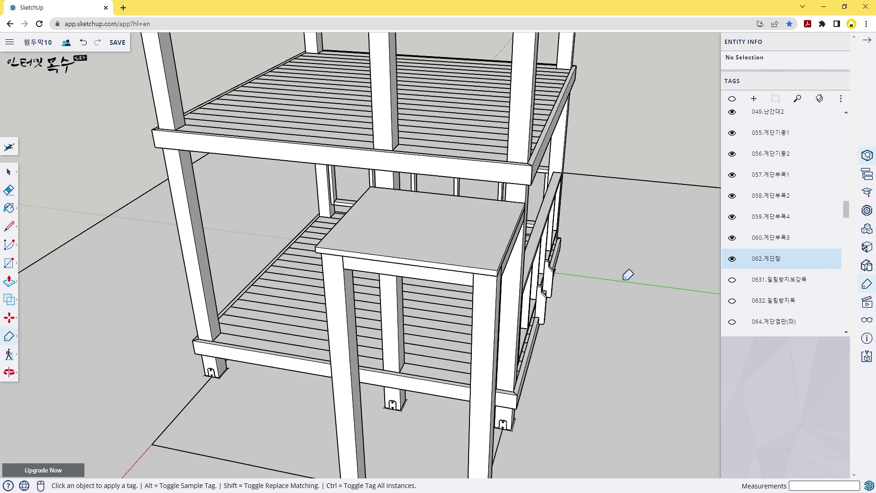
Show the anti-slip members below the landing, tags 0631.밀림방지보강목 and 0632.밀림방지목, and save the model.
{"action": "left_click", "coordinate": [731, 280]}
{"action": "middle_click_drag", "start_coordinate": [411, 320], "coordinate": [382, 228]}
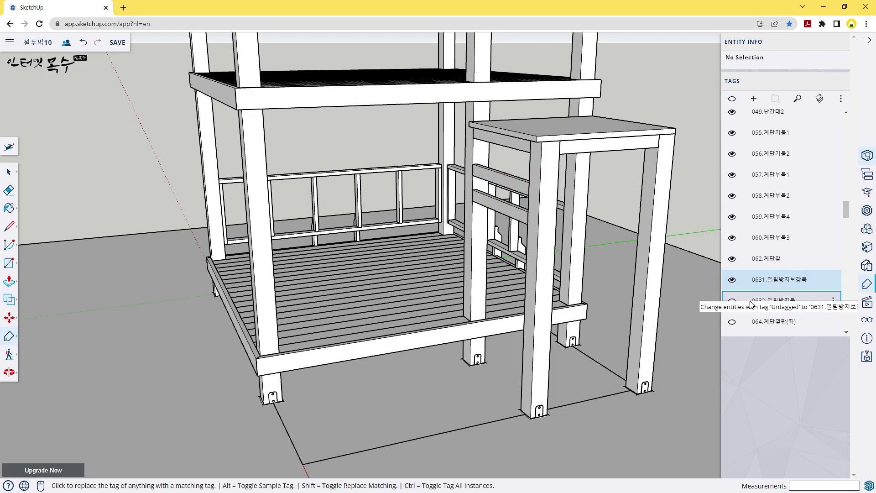
{"action": "left_click", "coordinate": [731, 301]}
{"action": "scroll", "coordinate": [732, 303], "scroll_direction": "down", "scroll_amount": 1}
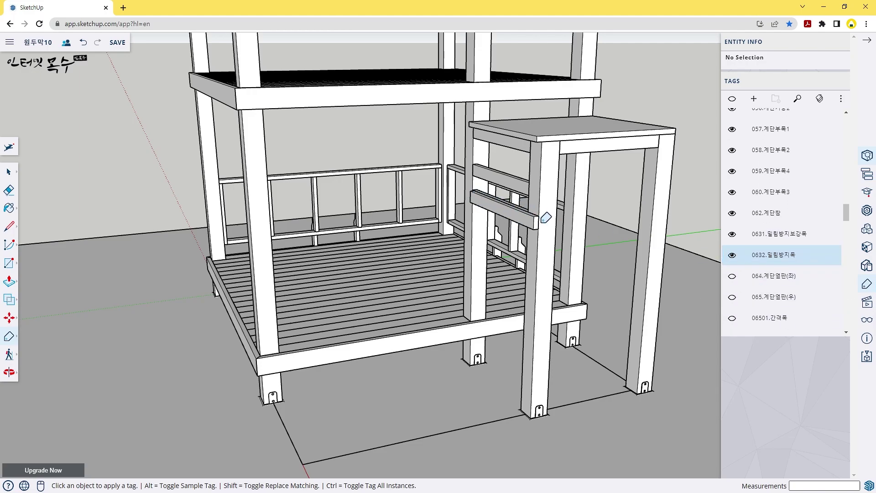
{"action": "key", "text": "ctrl+s"}
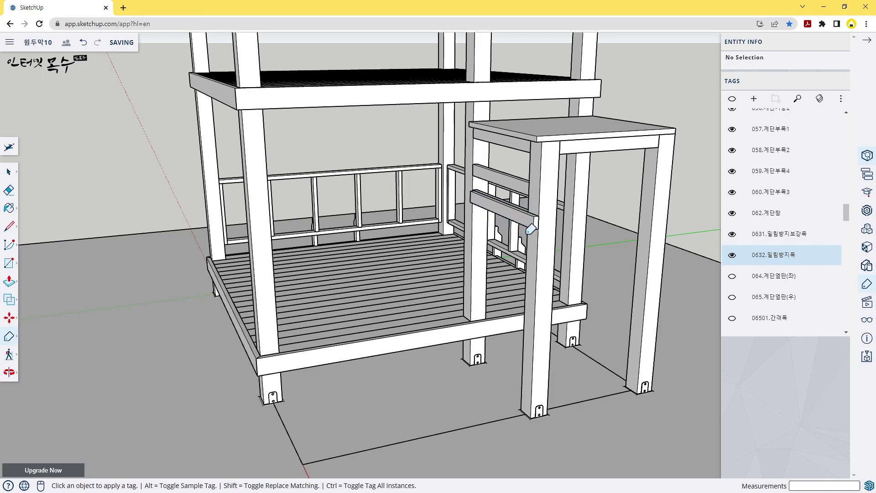
Show the left stair stringer, tag 064.계단옆판(좌), and examine its alignment with the deck and its joint at the landing.
{"action": "left_click", "coordinate": [730, 277]}
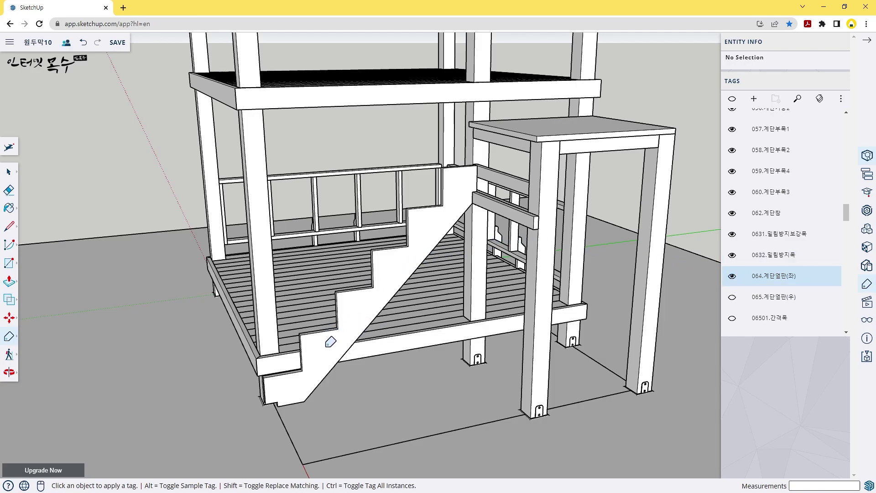
{"action": "middle_click_drag", "start_coordinate": [271, 369], "coordinate": [254, 406]}
{"action": "scroll", "coordinate": [341, 387], "scroll_direction": "up", "scroll_amount": 3}
{"action": "scroll", "coordinate": [291, 381], "scroll_direction": "up", "scroll_amount": 2}
{"action": "scroll", "coordinate": [294, 378], "scroll_direction": "down", "scroll_amount": 5}
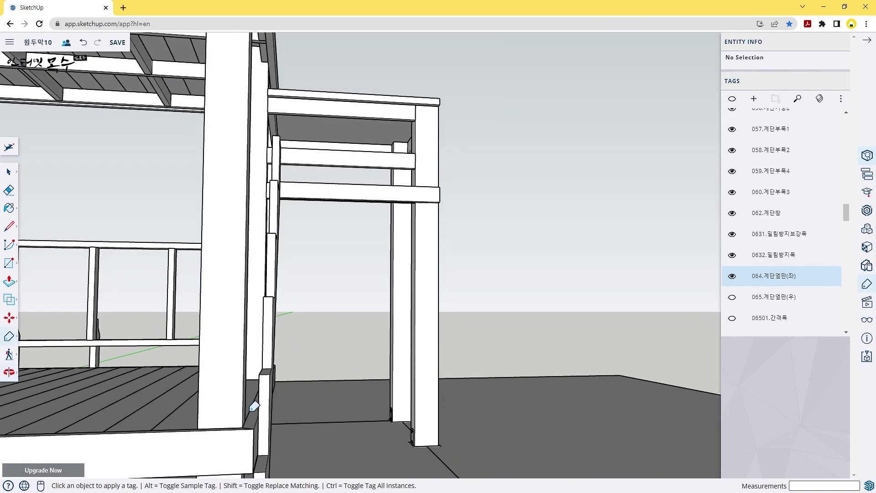
{"action": "scroll", "coordinate": [307, 266], "scroll_direction": "down", "scroll_amount": 3}
{"action": "middle_click_drag", "start_coordinate": [307, 266], "coordinate": [543, 286]}
{"action": "scroll", "coordinate": [367, 223], "scroll_direction": "down", "scroll_amount": 3}
{"action": "scroll", "coordinate": [352, 245], "scroll_direction": "up", "scroll_amount": 6}
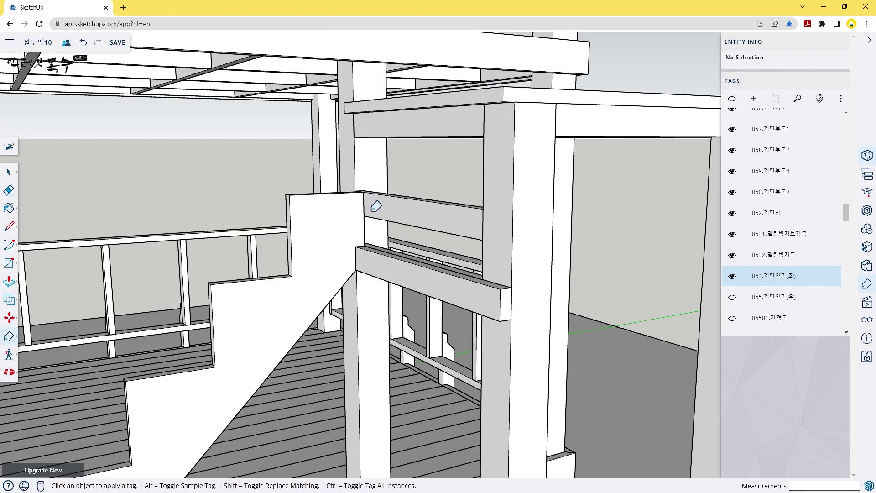
Show the right stair stringer, tag 065.계단옆판(우), with the whole staircase in view.
{"action": "scroll", "coordinate": [370, 206], "scroll_direction": "down", "scroll_amount": 5}
{"action": "scroll", "coordinate": [419, 268], "scroll_direction": "down", "scroll_amount": 3}
{"action": "middle_click_drag", "start_coordinate": [444, 211], "coordinate": [484, 256]}
{"action": "left_click", "coordinate": [732, 297]}
{"action": "scroll", "coordinate": [470, 274], "scroll_direction": "down", "scroll_amount": 2}
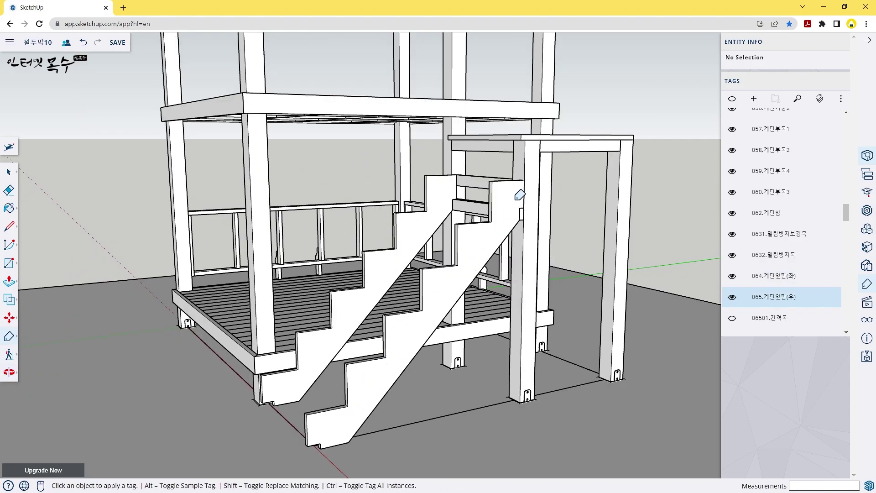
Show the spacer block and the lower anti-slip member of the stairs, tags 06501.간격목 and 06502.하부밀림방지목.
{"action": "left_click", "coordinate": [732, 321]}
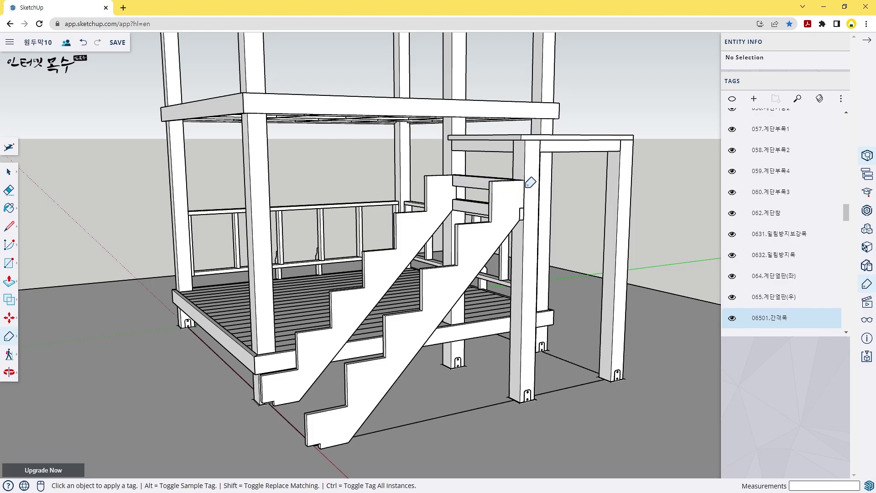
{"action": "scroll", "coordinate": [734, 206], "scroll_direction": "down", "scroll_amount": 3}
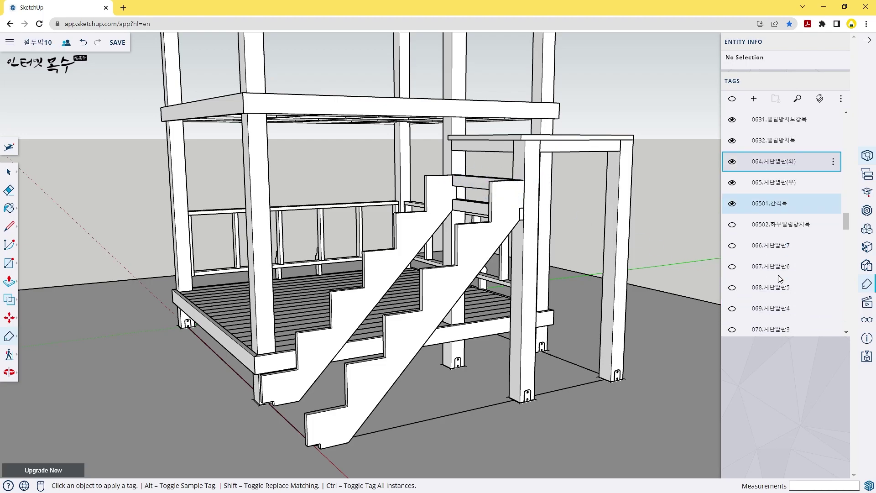
{"action": "left_click", "coordinate": [733, 203]}
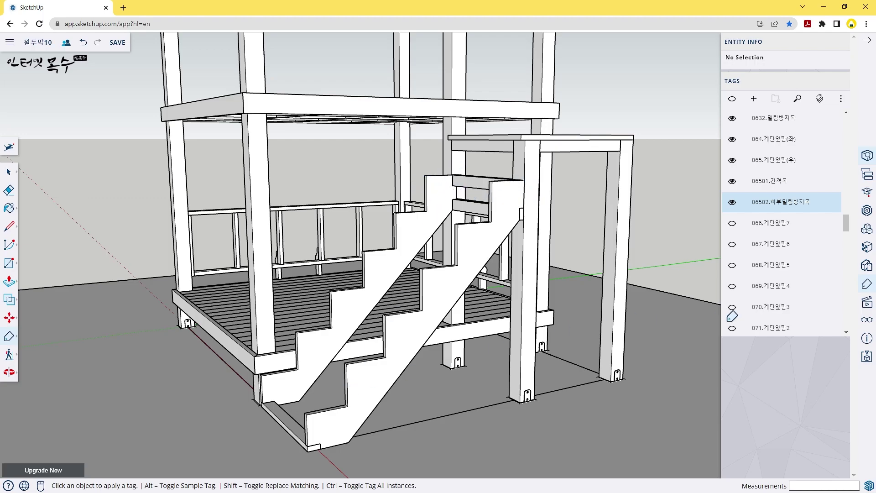
Show the seven stair risers from the lowest step upward, tags 066.계단앞판7 through 071.계단앞판2 and 0711.계단앞판1.
{"action": "left_click", "coordinate": [731, 224]}
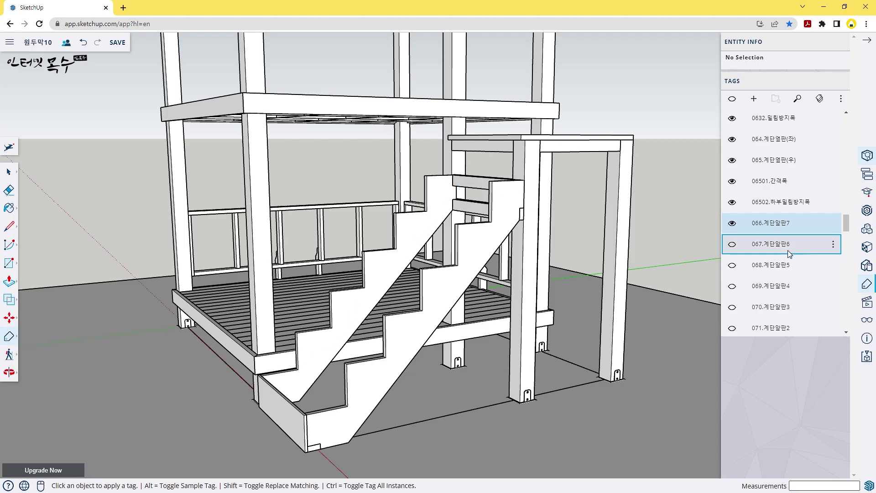
{"action": "left_click", "coordinate": [733, 245]}
{"action": "left_click", "coordinate": [733, 265]}
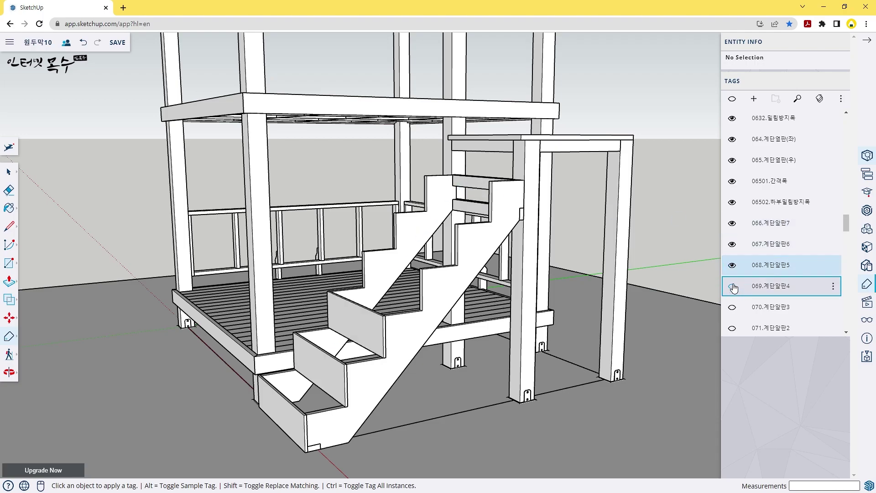
{"action": "left_click", "coordinate": [732, 287]}
{"action": "left_click", "coordinate": [731, 307]}
{"action": "scroll", "coordinate": [737, 296], "scroll_direction": "down", "scroll_amount": 1}
{"action": "left_click", "coordinate": [732, 282]}
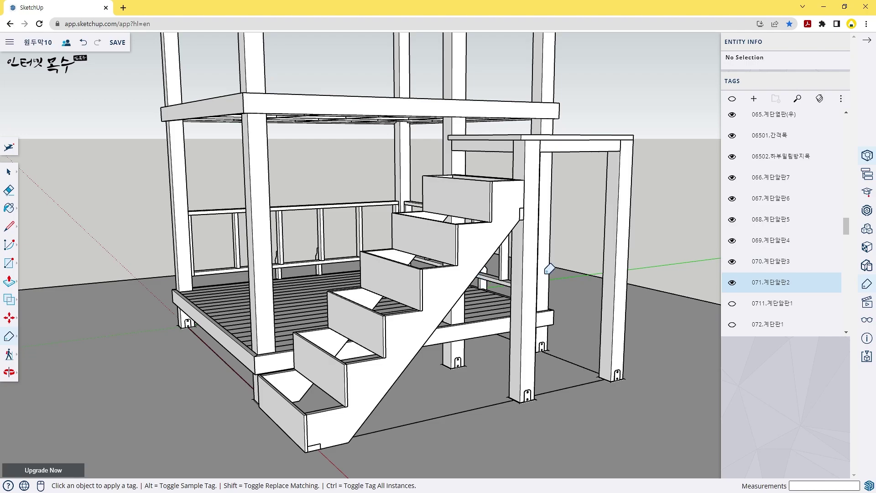
{"action": "left_click", "coordinate": [731, 305]}
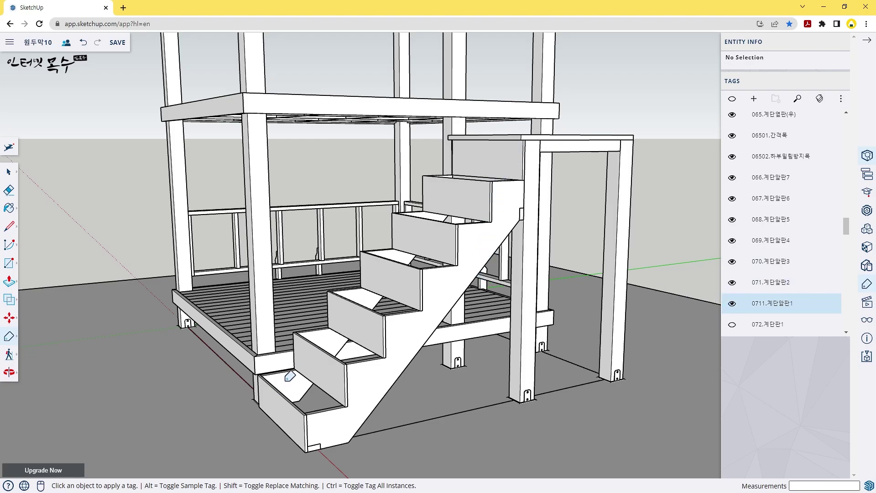
Show the two lowest stair treads, tags 072.계단판1 and 073.계단판2, and view them from above.
{"action": "scroll", "coordinate": [549, 209], "scroll_direction": "down", "scroll_amount": 1}
{"action": "scroll", "coordinate": [764, 269], "scroll_direction": "down", "scroll_amount": 2}
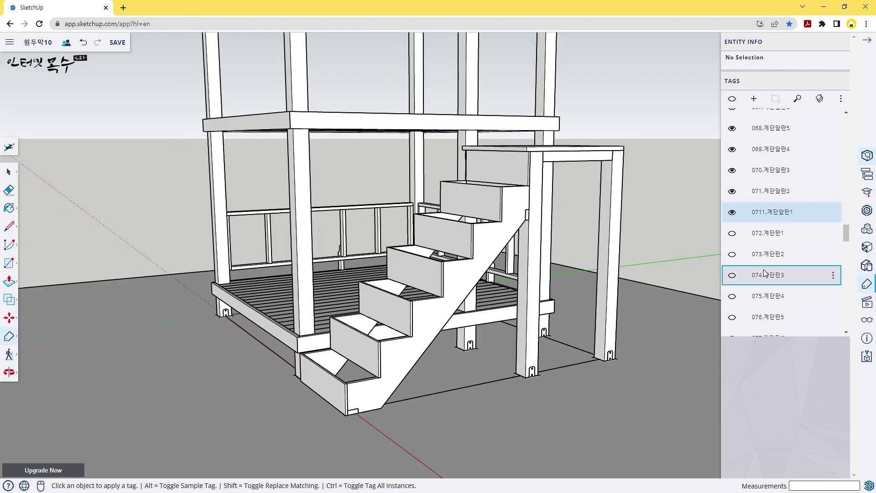
{"action": "left_click", "coordinate": [732, 234]}
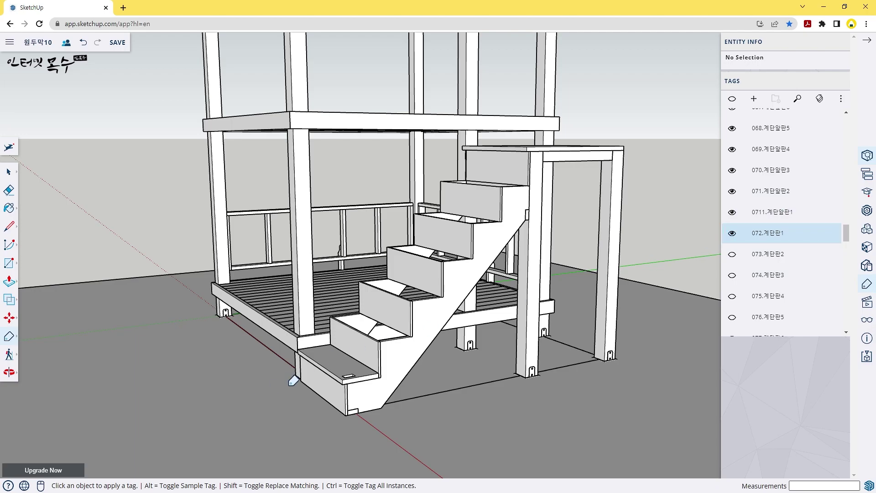
{"action": "left_click", "coordinate": [733, 254]}
{"action": "middle_click_drag", "start_coordinate": [525, 379], "coordinate": [504, 363]}
{"action": "scroll", "coordinate": [456, 356], "scroll_direction": "up", "scroll_amount": 2}
{"action": "middle_click_drag", "start_coordinate": [409, 344], "coordinate": [363, 383]}
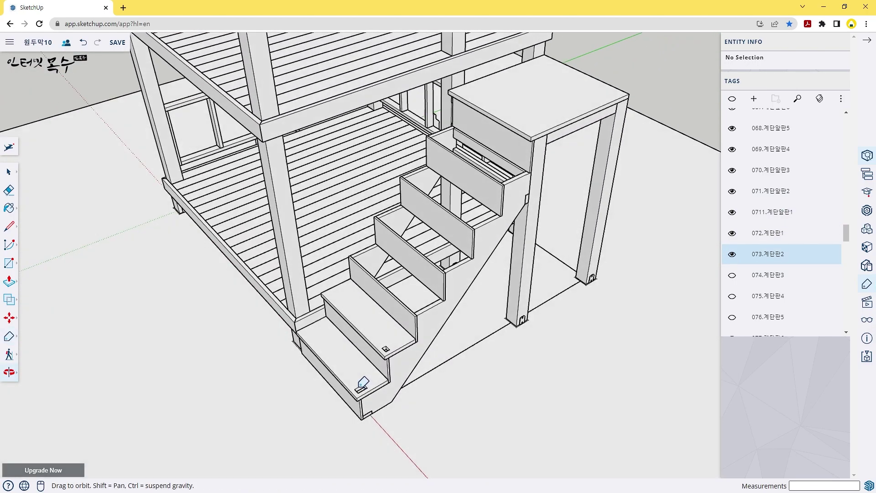
Show the four upper stair treads from the third step upward, tags 074.계단판3, 075.계단판4, 076.계단판5 and 077.계단판6.
{"action": "scroll", "coordinate": [363, 383], "scroll_direction": "up", "scroll_amount": 5}
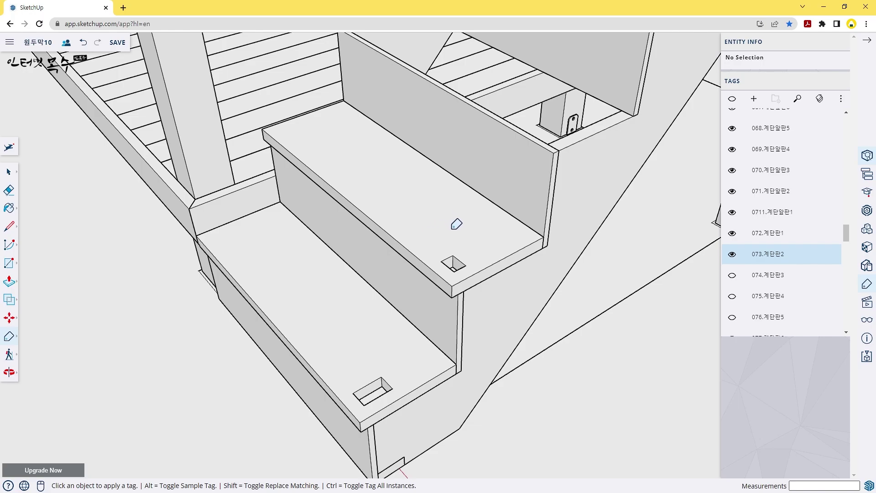
{"action": "scroll", "coordinate": [456, 224], "scroll_direction": "down", "scroll_amount": 10}
{"action": "middle_click_drag", "start_coordinate": [452, 245], "coordinate": [424, 280]}
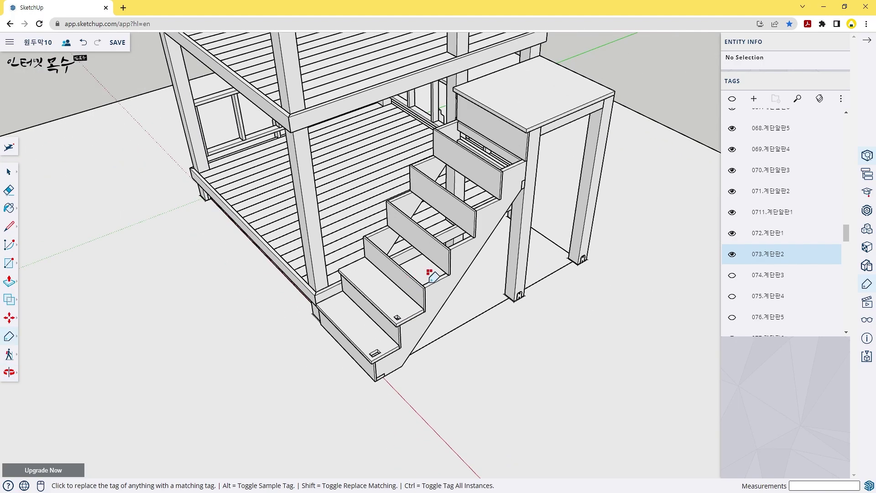
{"action": "left_click", "coordinate": [733, 275]}
{"action": "scroll", "coordinate": [734, 274], "scroll_direction": "down", "scroll_amount": 2}
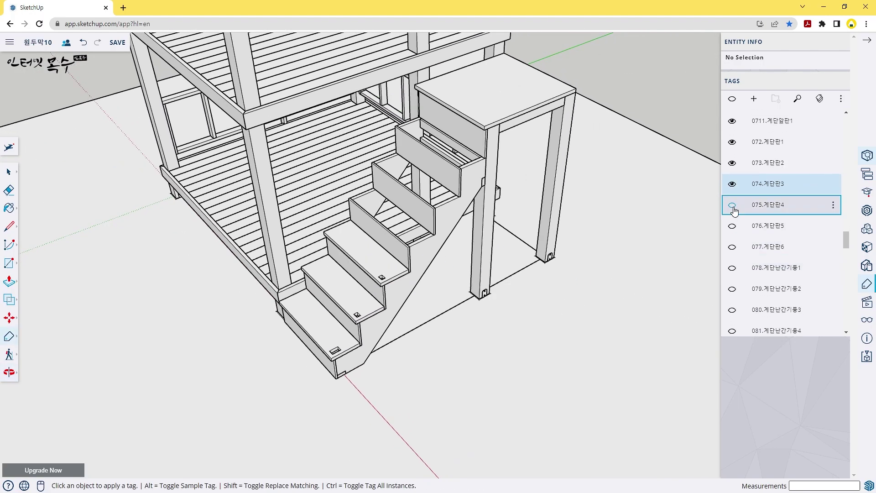
{"action": "left_click", "coordinate": [733, 207]}
{"action": "left_click", "coordinate": [733, 226]}
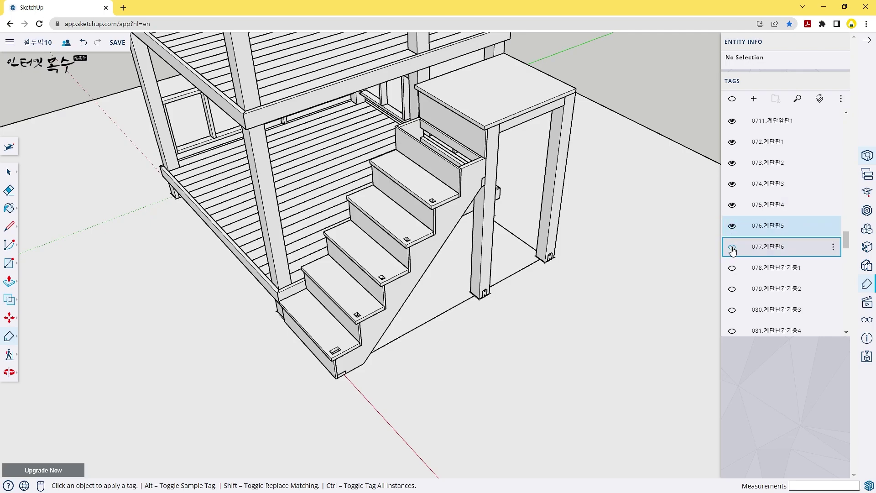
{"action": "left_click", "coordinate": [733, 249]}
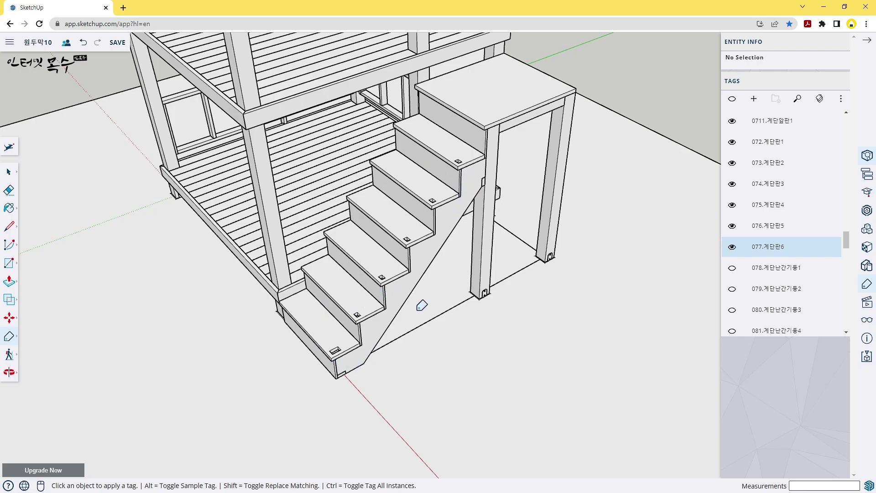
Show the first stair railing post on the lowest tread, tag 078.계단난간기둥1, in close-up.
{"action": "left_click", "coordinate": [732, 269]}
{"action": "scroll", "coordinate": [329, 355], "scroll_direction": "up", "scroll_amount": 3}
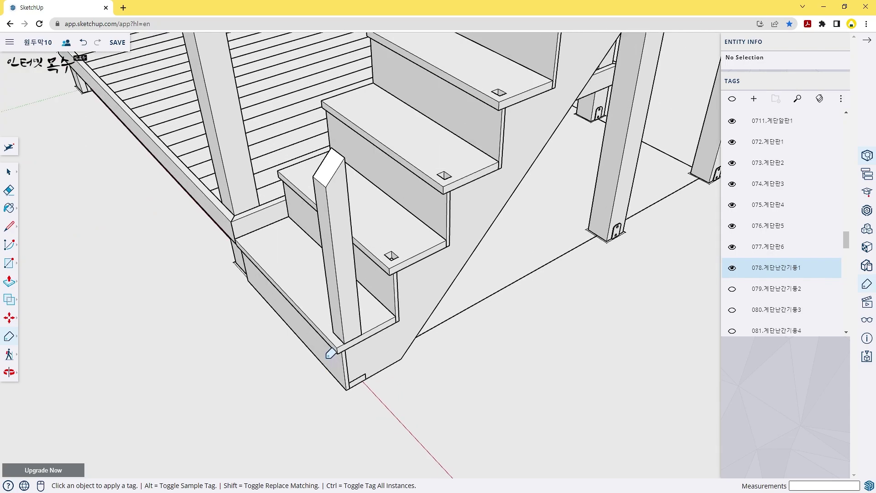
{"action": "scroll", "coordinate": [336, 343], "scroll_direction": "up", "scroll_amount": 3}
{"action": "scroll", "coordinate": [358, 330], "scroll_direction": "down", "scroll_amount": 3}
{"action": "middle_click_drag", "start_coordinate": [368, 323], "coordinate": [377, 351]}
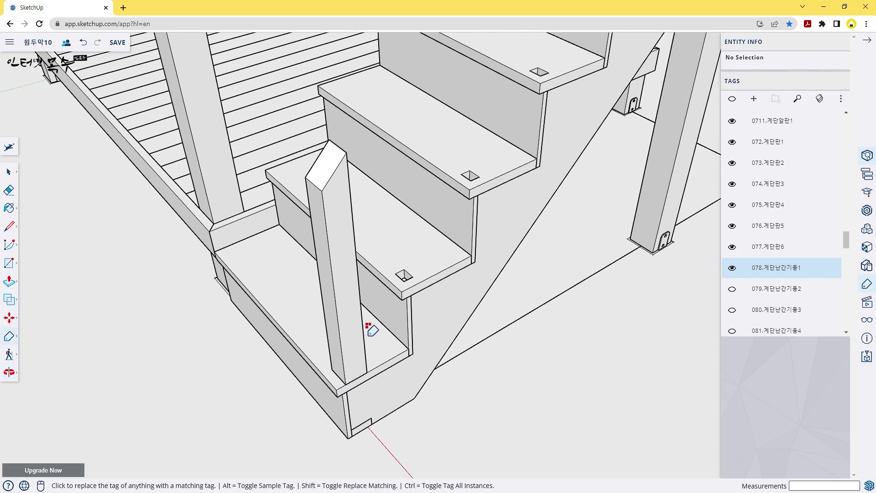
Open the lowest railing post and temporarily hide the rest of the model to examine the tenon at its foot.
{"action": "key", "text": "space"}
{"action": "double_click", "coordinate": [345, 311]}
{"action": "double_click", "coordinate": [346, 313]}
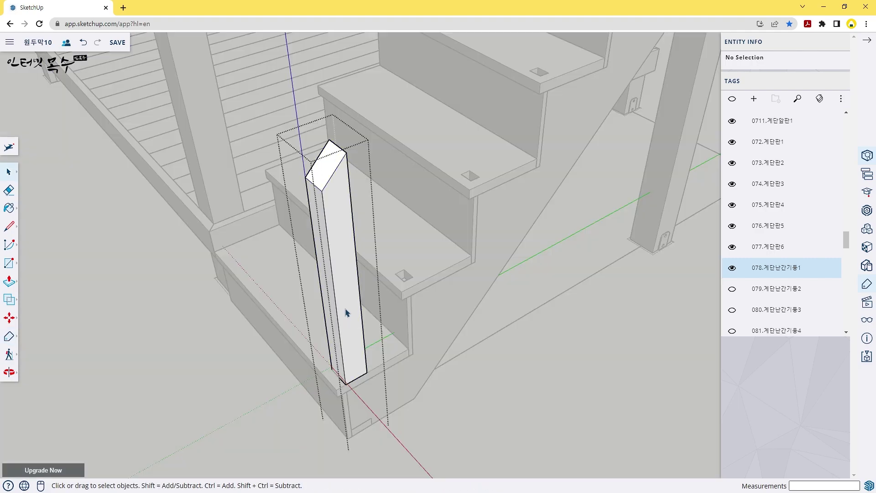
{"action": "key", "text": "h"}
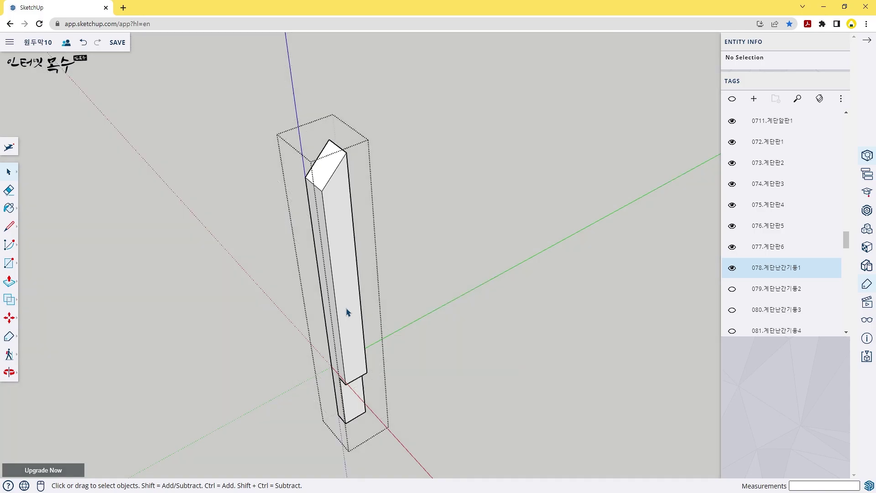
{"action": "scroll", "coordinate": [348, 396], "scroll_direction": "up", "scroll_amount": 2}
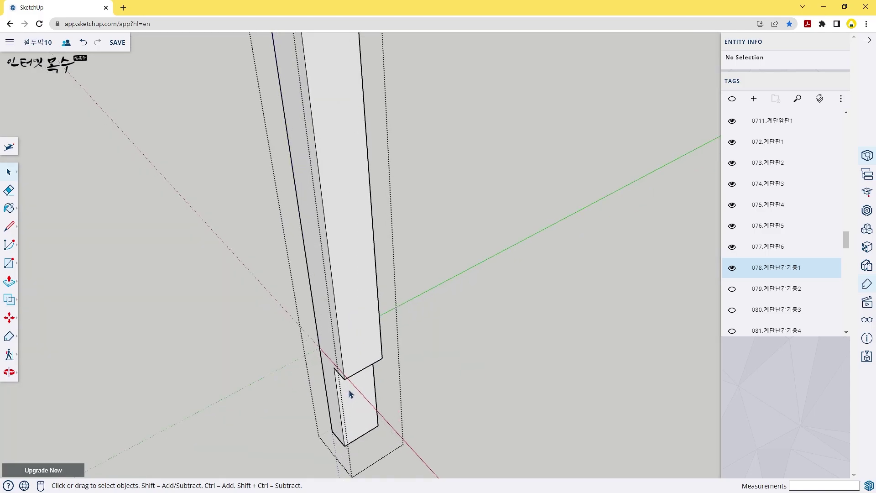
{"action": "middle_click_drag", "start_coordinate": [357, 382], "coordinate": [368, 301]}
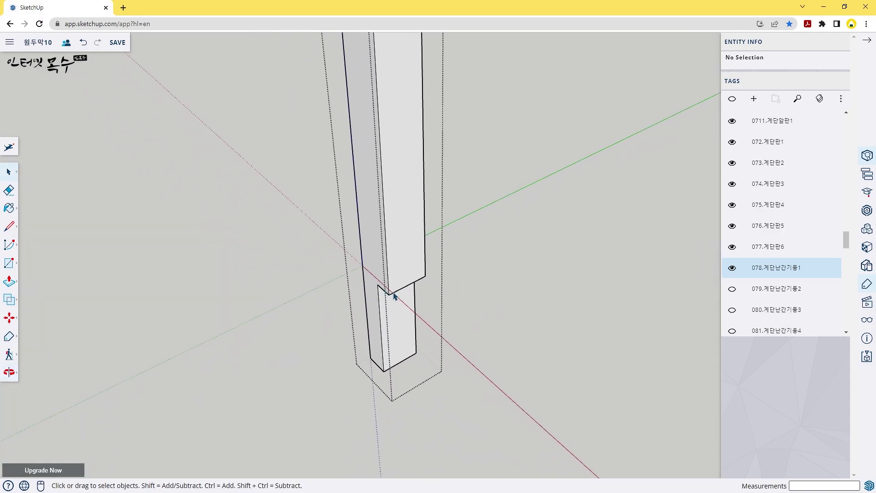
{"action": "scroll", "coordinate": [415, 279], "scroll_direction": "down", "scroll_amount": 1}
{"action": "key", "text": "h"}
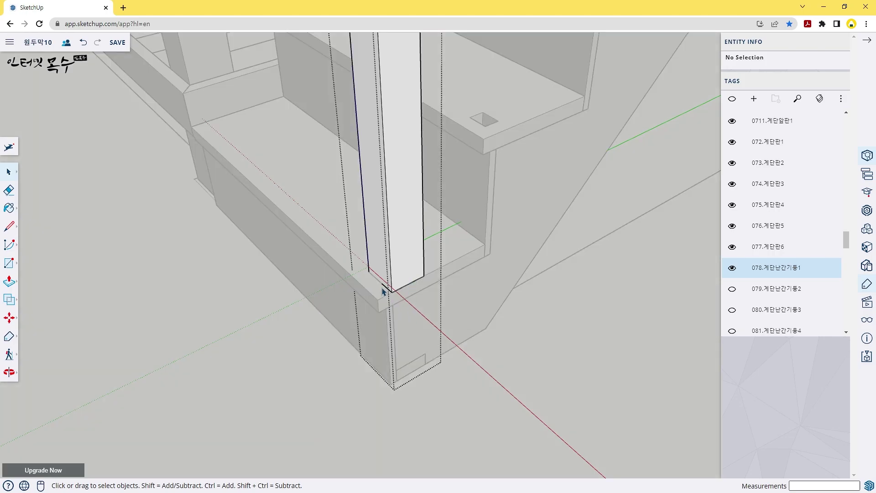
{"action": "scroll", "coordinate": [436, 273], "scroll_direction": "down", "scroll_amount": 3}
{"action": "left_click", "coordinate": [569, 342]}
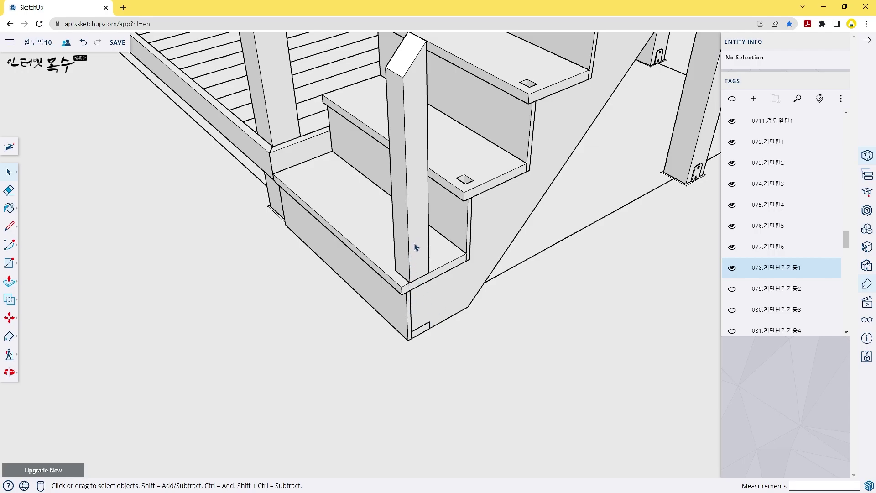
Show the three landing railing posts, tags 079.계단난간기둥2, 080.계단난간기둥3 and 081.계단난간기둥4, with the whole staircase in view.
{"action": "scroll", "coordinate": [418, 273], "scroll_direction": "down", "scroll_amount": 5}
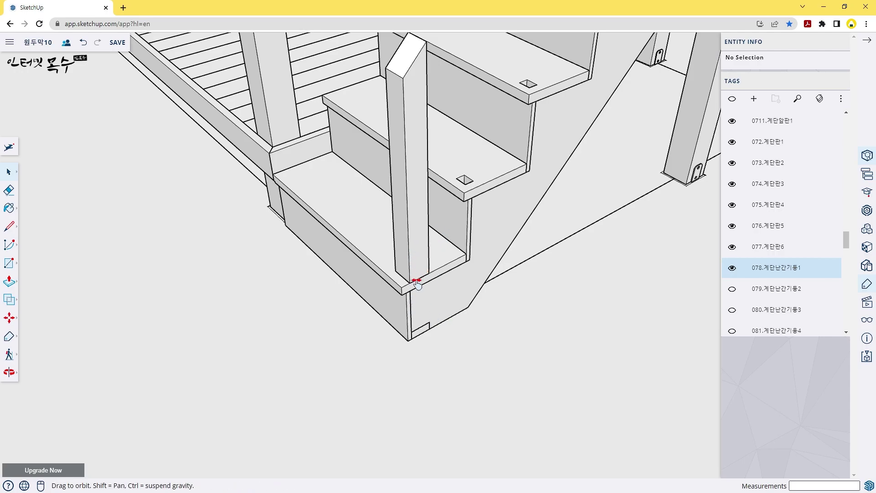
{"action": "scroll", "coordinate": [420, 271], "scroll_direction": "down", "scroll_amount": 2}
{"action": "middle_click_drag", "start_coordinate": [450, 249], "coordinate": [384, 306]}
{"action": "scroll", "coordinate": [385, 304], "scroll_direction": "up", "scroll_amount": 1}
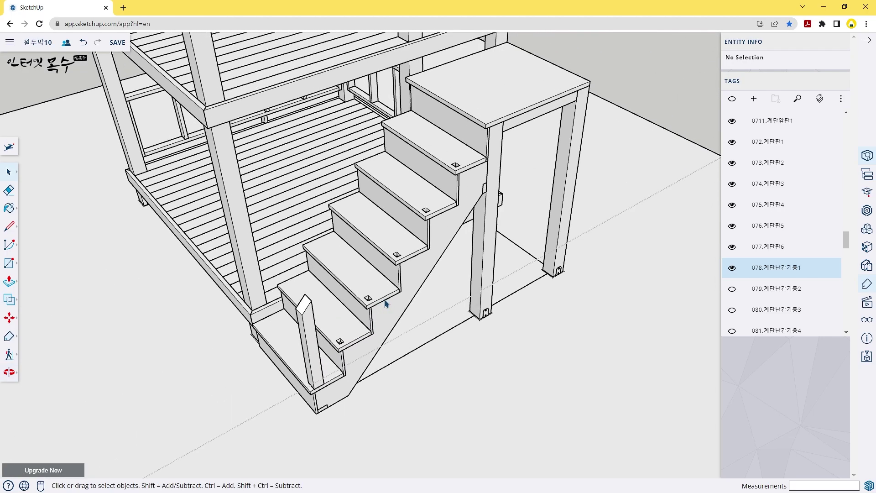
{"action": "scroll", "coordinate": [385, 303], "scroll_direction": "down", "scroll_amount": 1}
{"action": "middle_click_drag", "start_coordinate": [459, 336], "coordinate": [479, 281]}
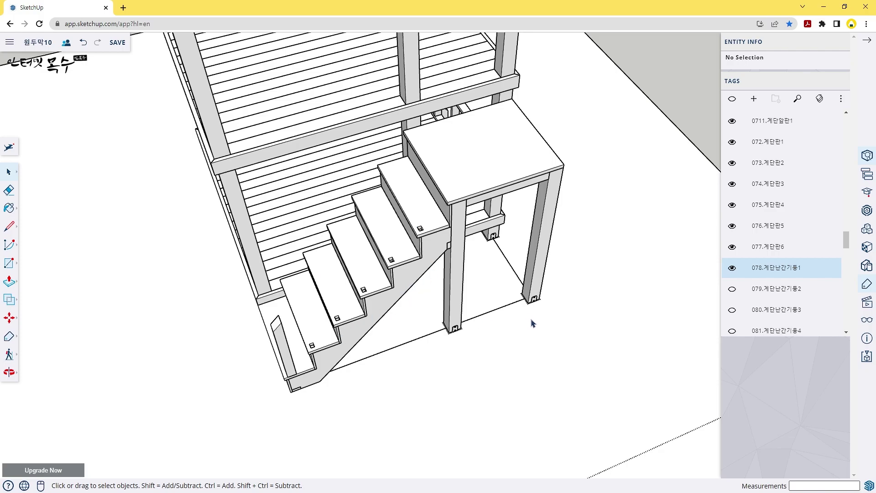
{"action": "left_click", "coordinate": [732, 289]}
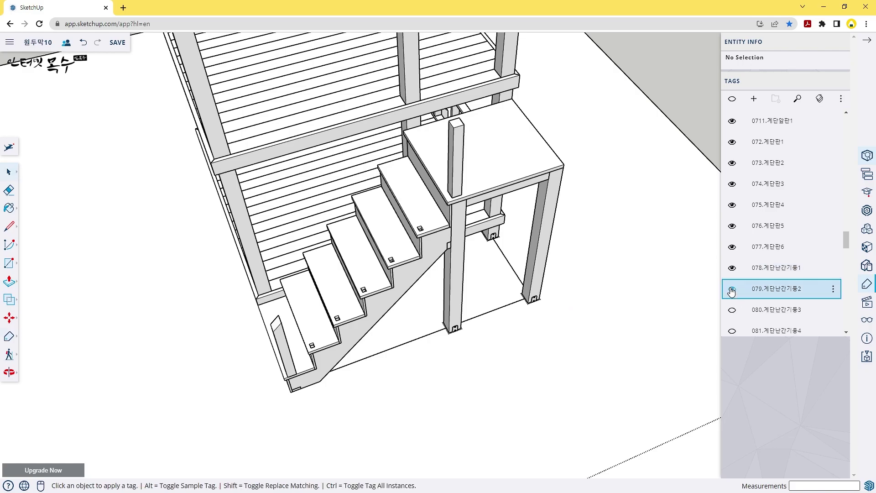
{"action": "left_click", "coordinate": [732, 311]}
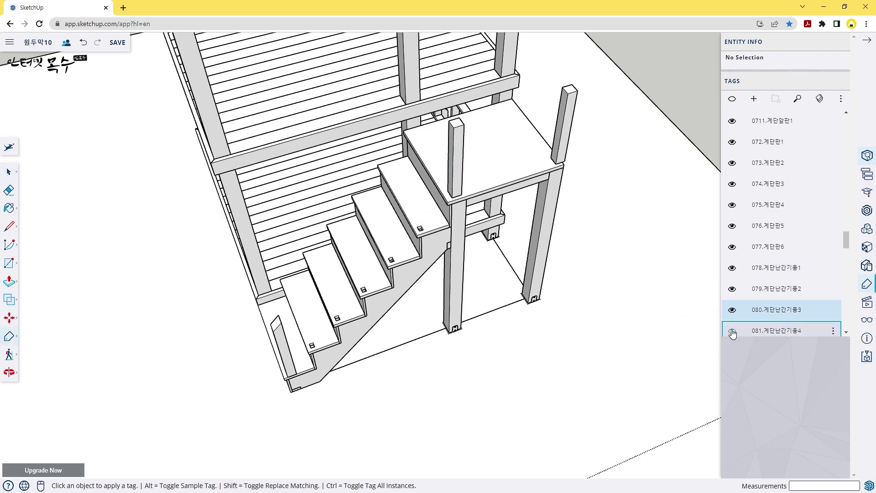
{"action": "left_click", "coordinate": [732, 333]}
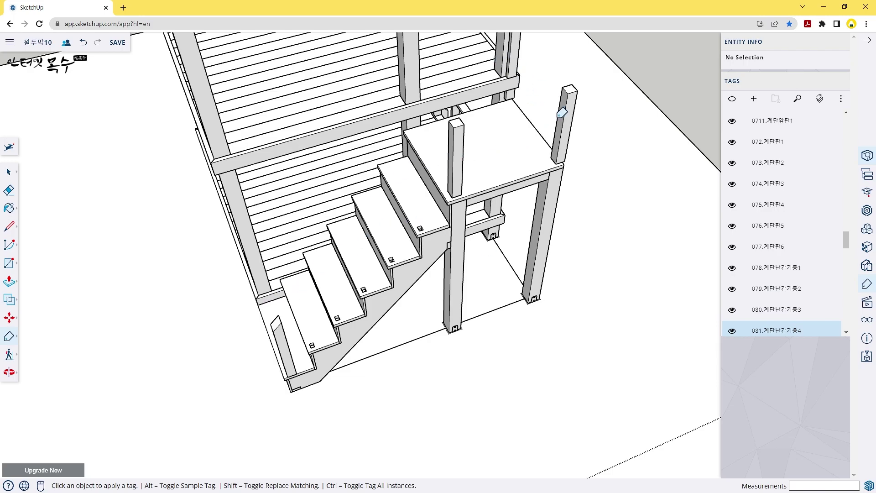
Show the two railing base rails along the landing edges, tags 082.계단난간받침1 and 083.계단난간받침2.
{"action": "scroll", "coordinate": [612, 209], "scroll_direction": "down", "scroll_amount": 3}
{"action": "scroll", "coordinate": [728, 220], "scroll_direction": "down", "scroll_amount": 3}
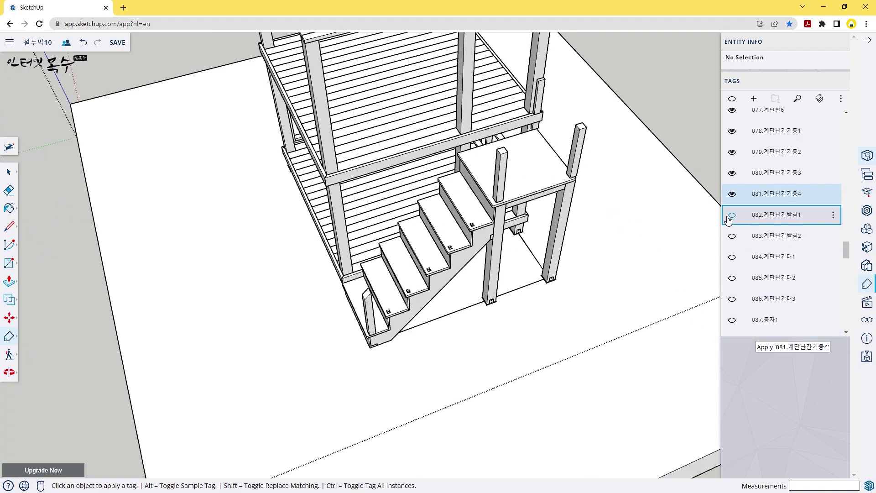
{"action": "left_click", "coordinate": [732, 215]}
{"action": "scroll", "coordinate": [616, 201], "scroll_direction": "up", "scroll_amount": 5}
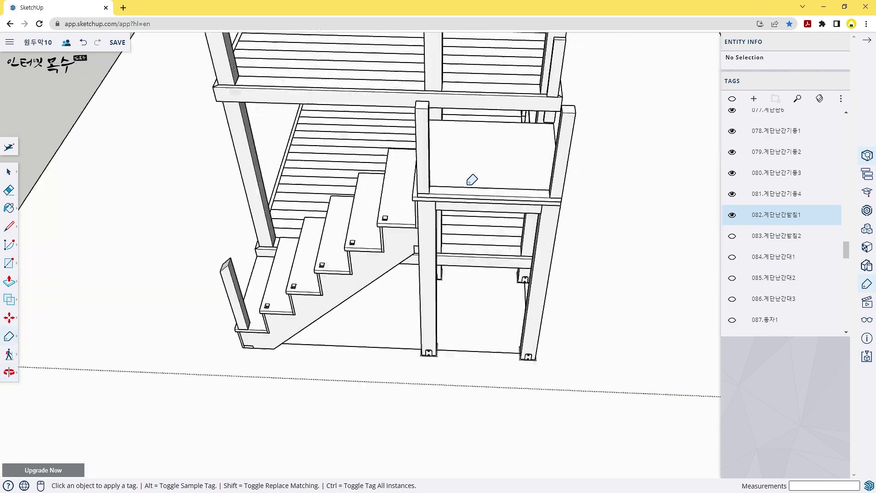
{"action": "scroll", "coordinate": [383, 193], "scroll_direction": "down", "scroll_amount": 3}
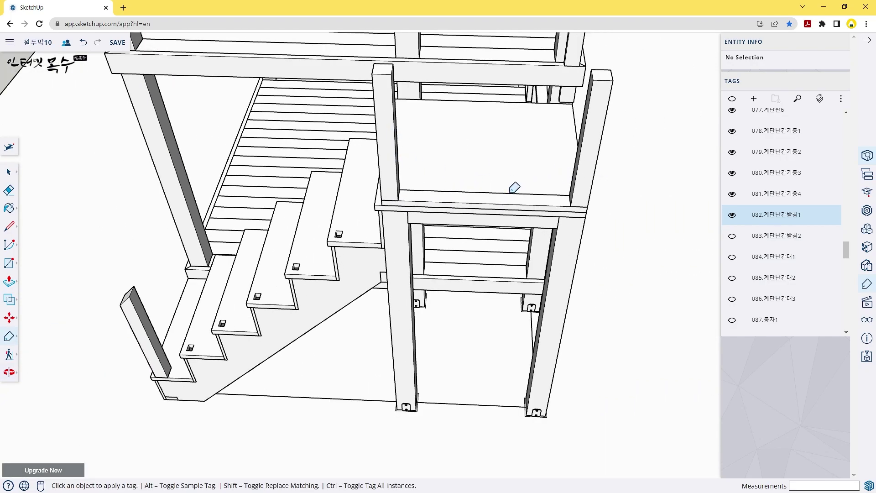
{"action": "middle_click_drag", "start_coordinate": [589, 210], "coordinate": [461, 211]}
{"action": "middle_click_drag", "start_coordinate": [320, 210], "coordinate": [505, 247]}
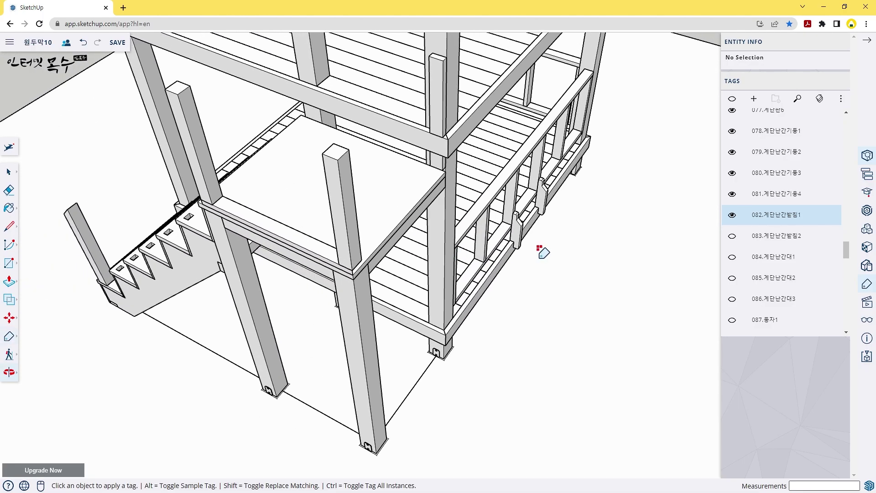
{"action": "left_click", "coordinate": [733, 237]}
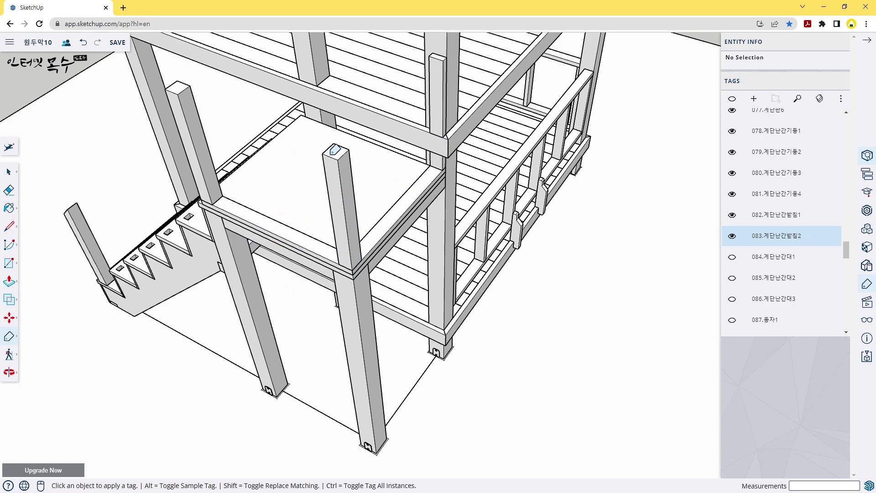
Show the sloped stair handrail and the two landing handrails, tags 084.계단난간대1, 085.계단난간대2 and 086.계단난간대3.
{"action": "left_click", "coordinate": [733, 257]}
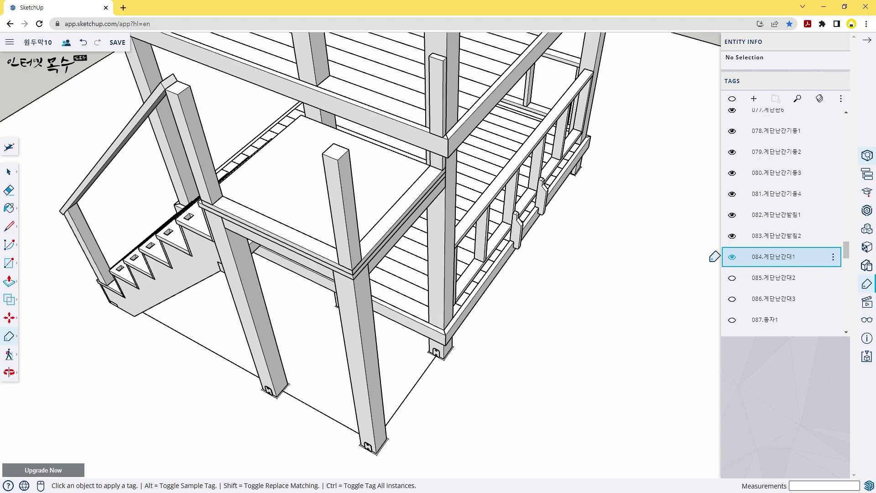
{"action": "middle_click_drag", "start_coordinate": [457, 256], "coordinate": [417, 258]}
{"action": "middle_click_drag", "start_coordinate": [251, 301], "coordinate": [229, 335]}
{"action": "middle_click_drag", "start_coordinate": [214, 366], "coordinate": [241, 287]}
{"action": "scroll", "coordinate": [297, 290], "scroll_direction": "up", "scroll_amount": 5}
{"action": "scroll", "coordinate": [298, 290], "scroll_direction": "down", "scroll_amount": 5}
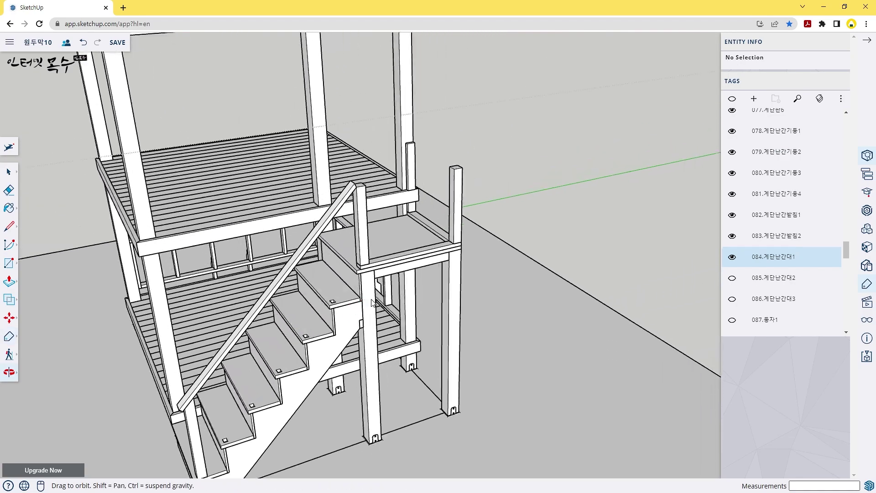
{"action": "left_click", "coordinate": [733, 279]}
{"action": "left_click", "coordinate": [732, 299]}
{"action": "scroll", "coordinate": [620, 294], "scroll_direction": "down", "scroll_amount": 4}
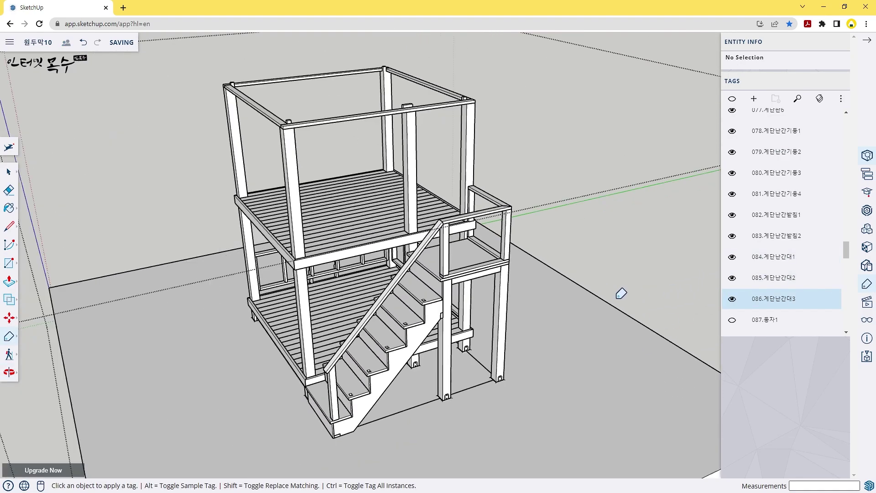
Show the five balusters under the sloped stair handrail from the lowest upward, tags 087.동자1 through 091.동자5.
{"action": "scroll", "coordinate": [757, 320], "scroll_direction": "down", "scroll_amount": 2}
{"action": "left_click", "coordinate": [732, 229]}
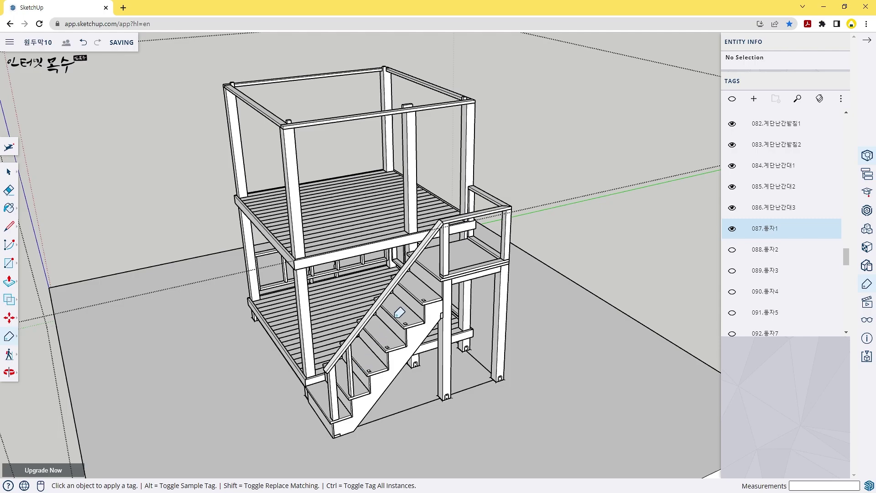
{"action": "left_click", "coordinate": [732, 250]}
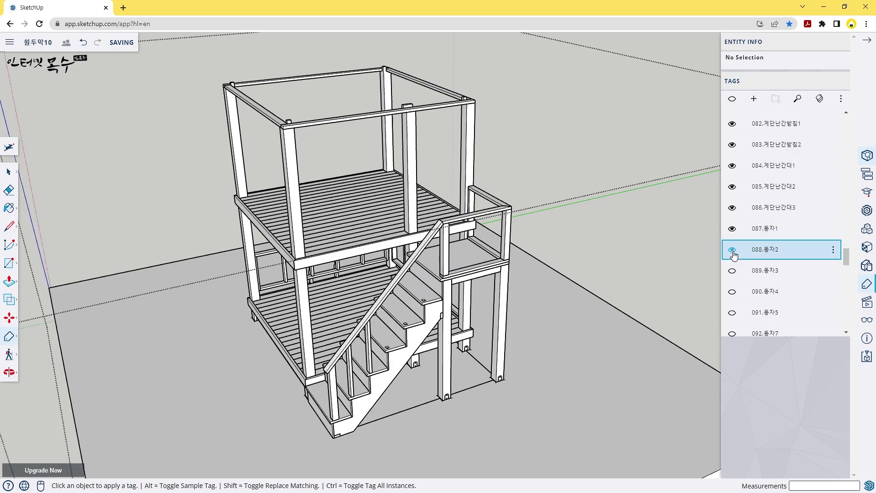
{"action": "left_click", "coordinate": [730, 273]}
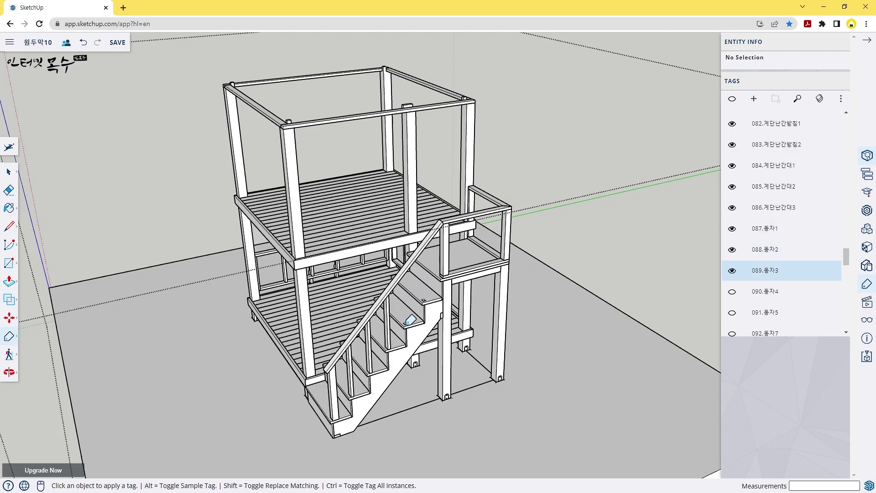
{"action": "scroll", "coordinate": [406, 317], "scroll_direction": "up", "scroll_amount": 5}
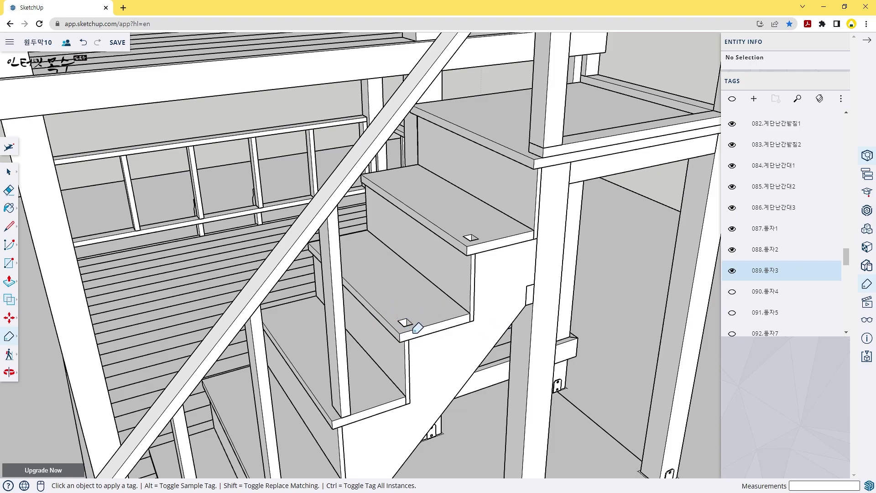
{"action": "left_click", "coordinate": [758, 292]}
{"action": "scroll", "coordinate": [753, 274], "scroll_direction": "down", "scroll_amount": 2}
{"action": "left_click", "coordinate": [745, 223]}
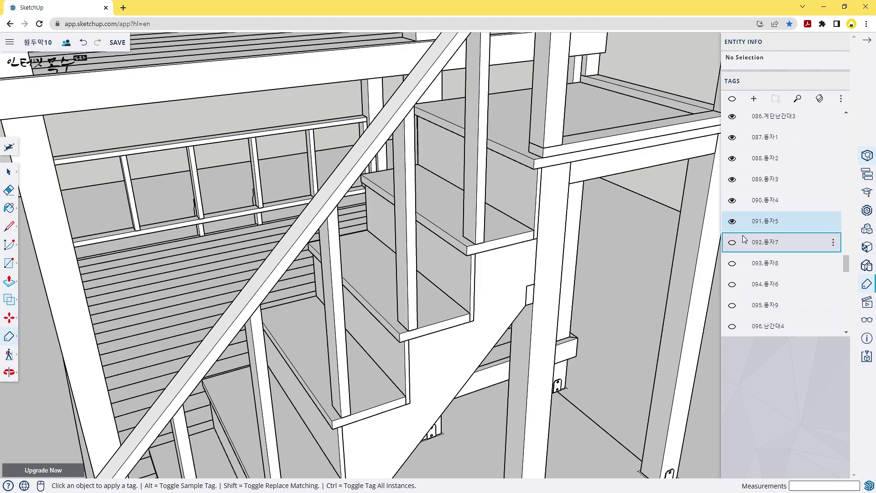
Show the four balusters of the landing railing, tags 092.동자7, 093.동자8, 094.동자6 and 095.동자9, with the landing in view.
{"action": "scroll", "coordinate": [758, 247], "scroll_direction": "down", "scroll_amount": 3}
{"action": "scroll", "coordinate": [765, 250], "scroll_direction": "up", "scroll_amount": 3}
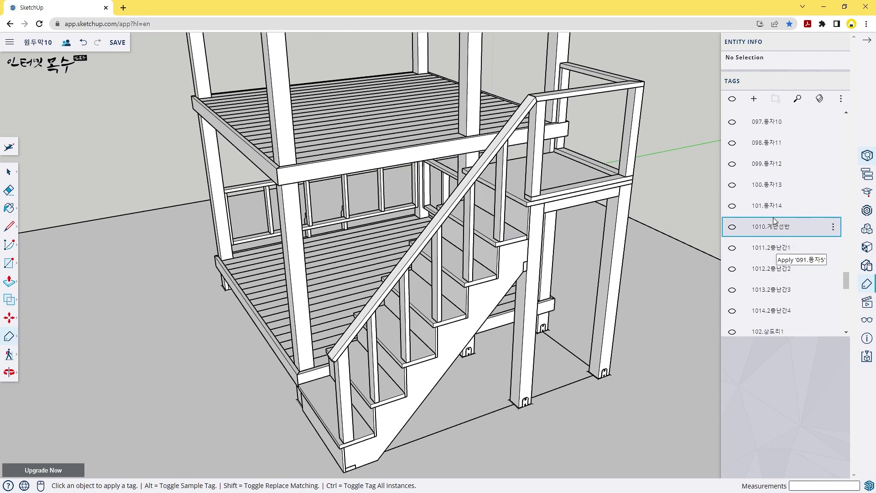
{"action": "left_click", "coordinate": [732, 130]}
{"action": "left_click", "coordinate": [732, 150]}
{"action": "left_click", "coordinate": [732, 172]}
{"action": "middle_click_drag", "start_coordinate": [652, 208], "coordinate": [501, 231]}
{"action": "left_click", "coordinate": [732, 193]}
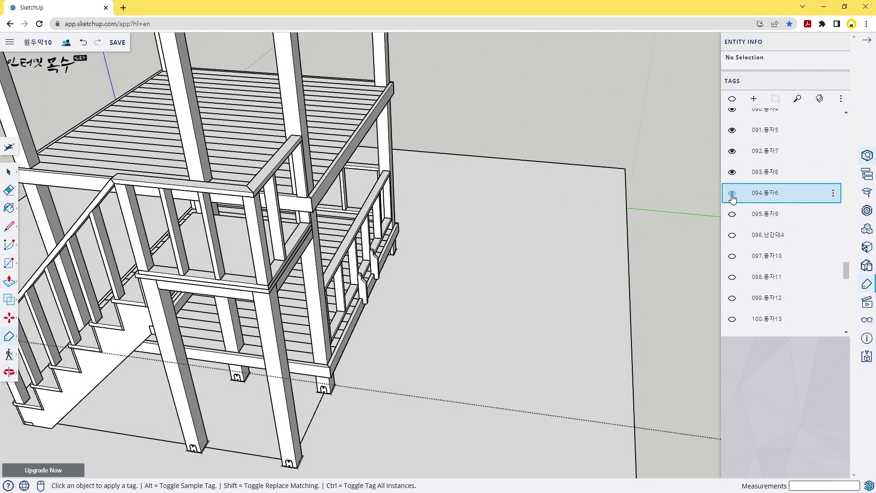
{"action": "left_click", "coordinate": [732, 214]}
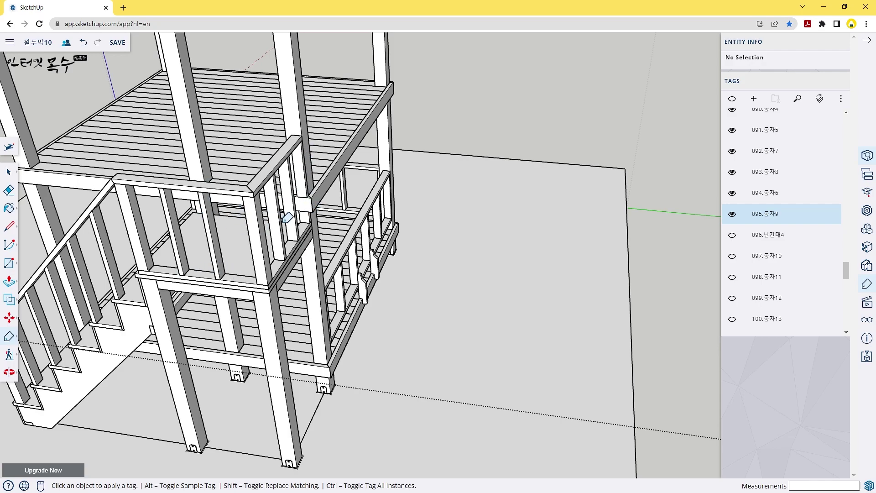
Show the inner sloped stair handrail, tag 096.난간대4, with the stairs in view from the front corner.
{"action": "scroll", "coordinate": [287, 218], "scroll_direction": "down", "scroll_amount": 5}
{"action": "middle_click_drag", "start_coordinate": [292, 219], "coordinate": [384, 252]}
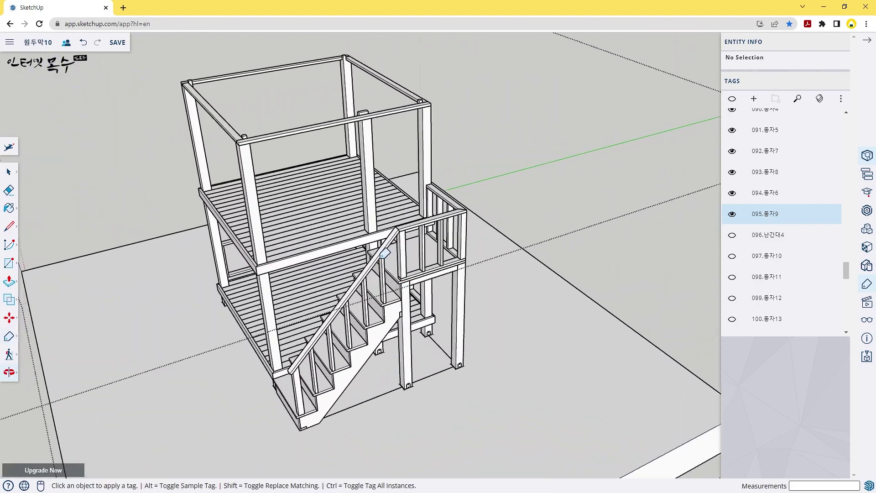
{"action": "middle_click_drag", "start_coordinate": [333, 294], "coordinate": [414, 284]}
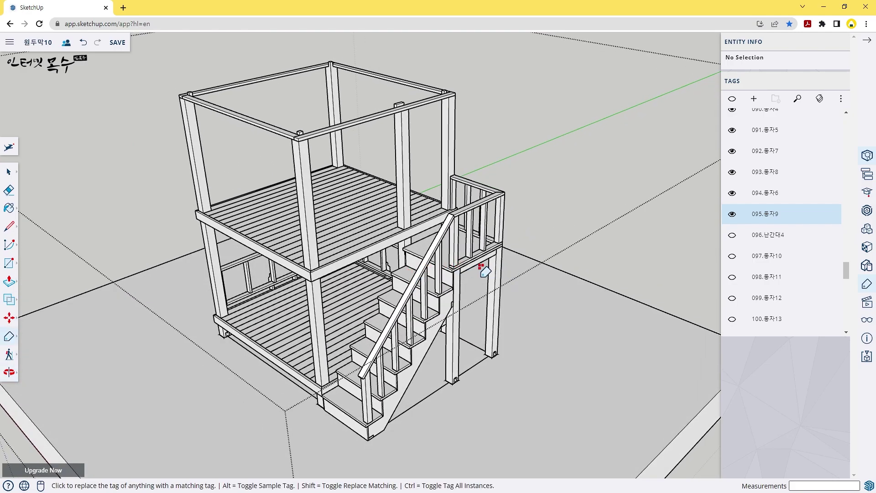
{"action": "left_click", "coordinate": [733, 237]}
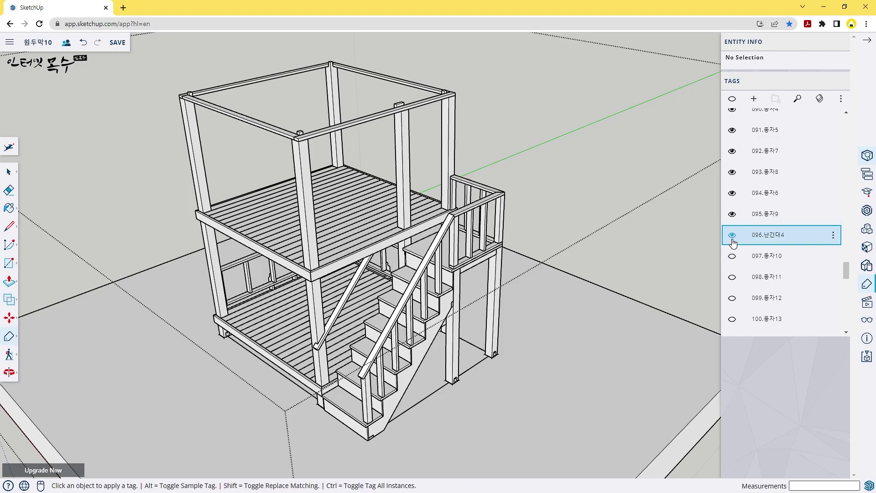
{"action": "middle_click_drag", "start_coordinate": [350, 365], "coordinate": [454, 297]}
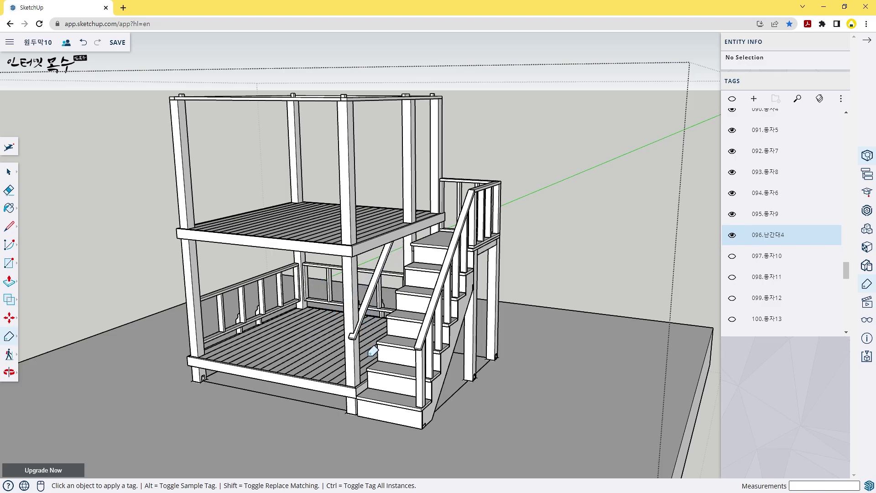
Show the five balusters under the inner stair handrail, tags 097.동자10 through 101.동자14.
{"action": "left_click", "coordinate": [732, 257]}
{"action": "left_click", "coordinate": [733, 277]}
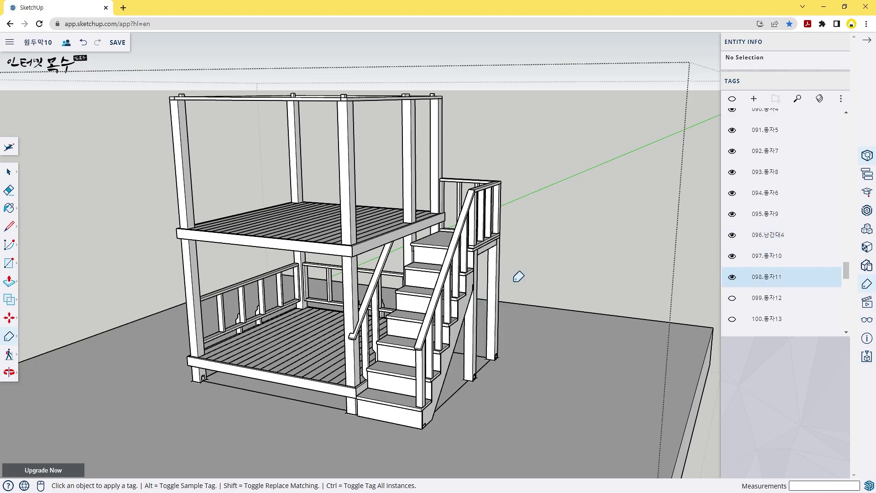
{"action": "left_click", "coordinate": [732, 298]}
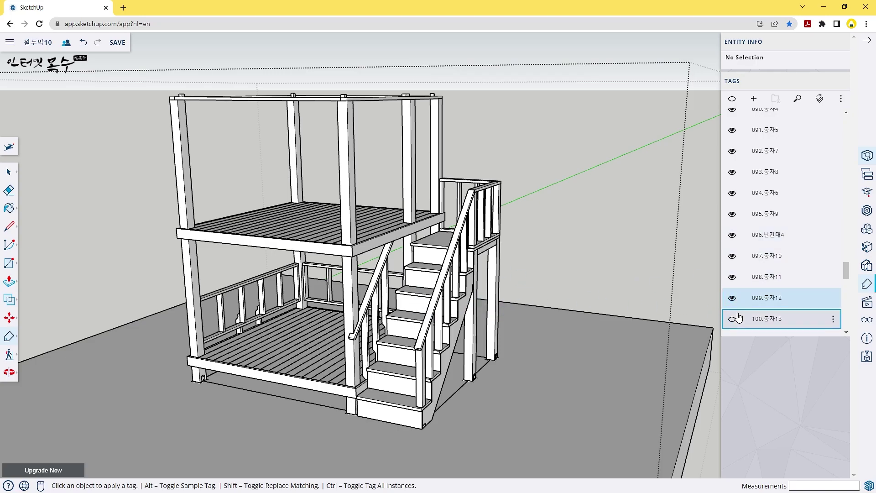
{"action": "left_click", "coordinate": [732, 319]}
{"action": "scroll", "coordinate": [546, 300], "scroll_direction": "down", "scroll_amount": 1}
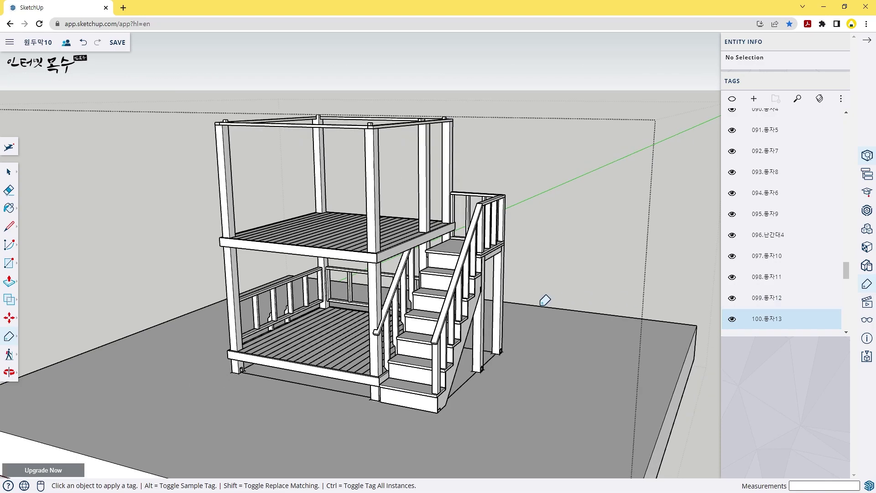
{"action": "scroll", "coordinate": [742, 299], "scroll_direction": "down", "scroll_amount": 3}
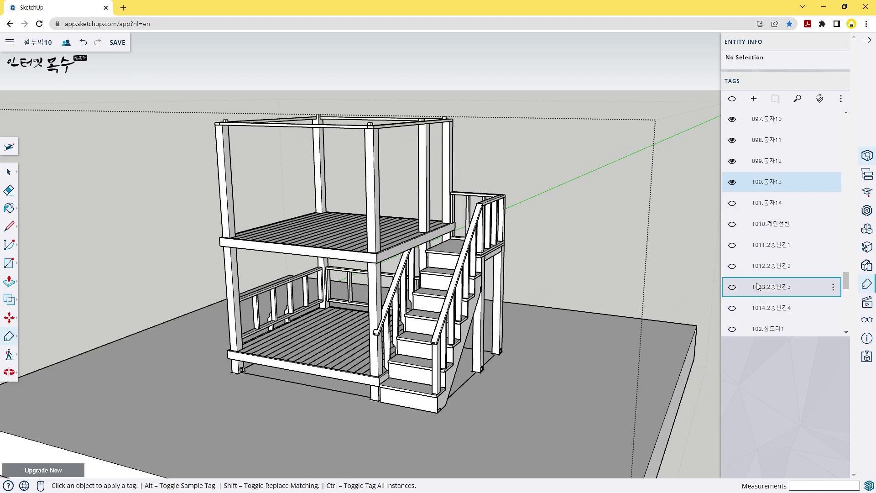
{"action": "left_click", "coordinate": [733, 205]}
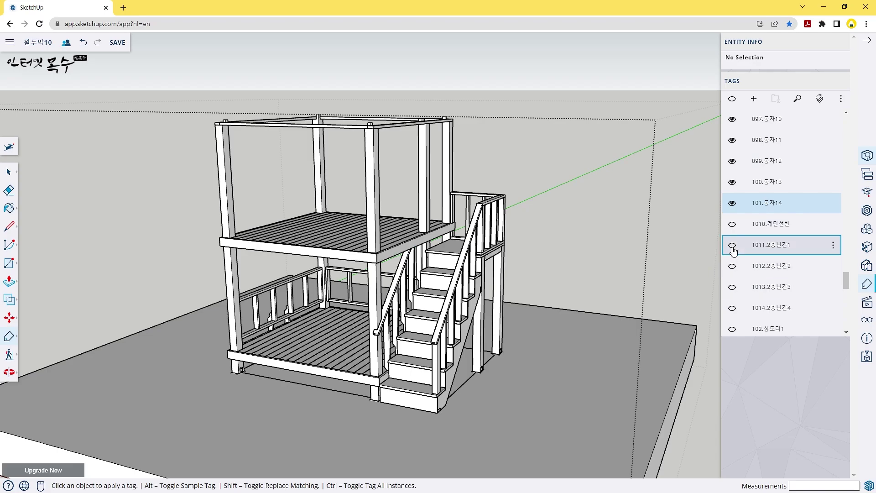
Examine the inner stair handrail and its balusters, including their joints to the beam, post and stair stringer, from several sides.
{"action": "middle_click_drag", "start_coordinate": [317, 346], "coordinate": [411, 274]}
{"action": "scroll", "coordinate": [504, 182], "scroll_direction": "up", "scroll_amount": 10}
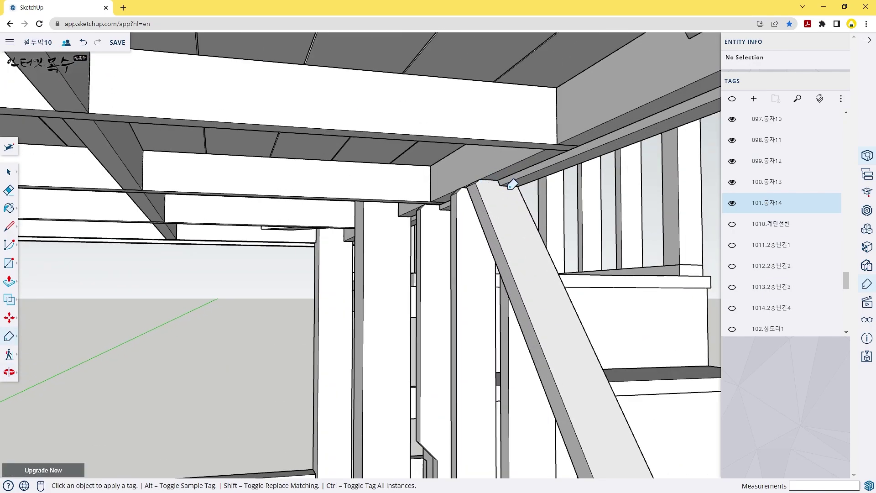
{"action": "scroll", "coordinate": [512, 185], "scroll_direction": "down", "scroll_amount": 5}
{"action": "middle_click_drag", "start_coordinate": [513, 195], "coordinate": [475, 305]}
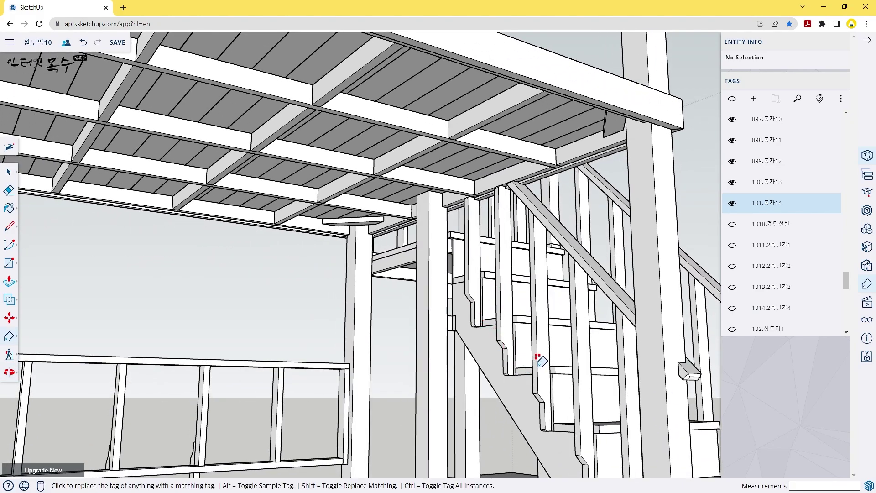
{"action": "scroll", "coordinate": [540, 358], "scroll_direction": "down", "scroll_amount": 10}
{"action": "middle_click_drag", "start_coordinate": [571, 362], "coordinate": [484, 356]}
{"action": "scroll", "coordinate": [426, 332], "scroll_direction": "up", "scroll_amount": 6}
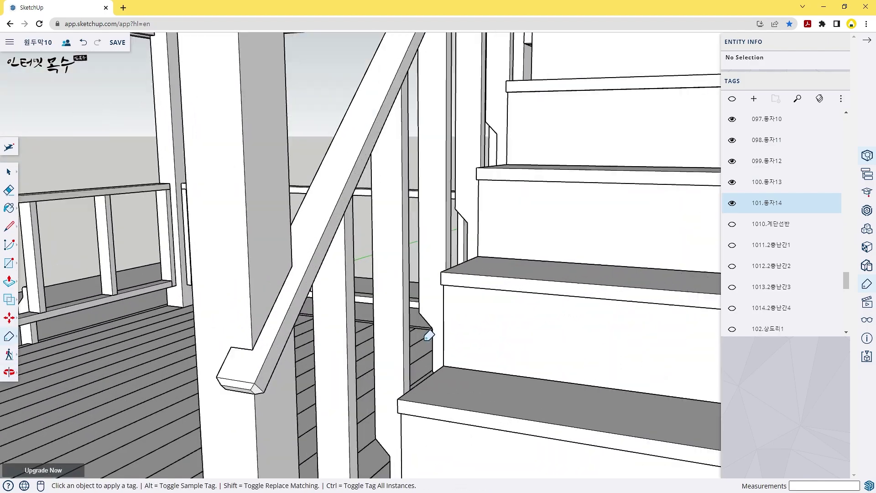
{"action": "scroll", "coordinate": [429, 290], "scroll_direction": "down", "scroll_amount": 3}
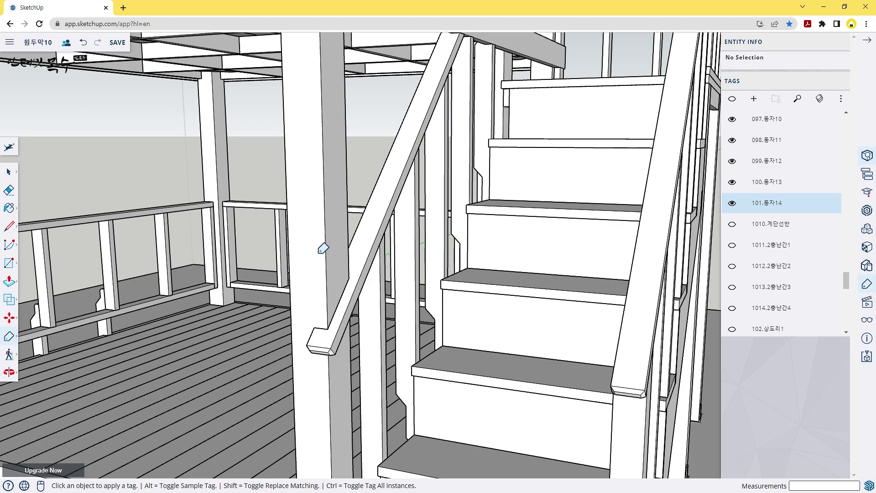
{"action": "middle_click_drag", "start_coordinate": [294, 337], "coordinate": [349, 338]}
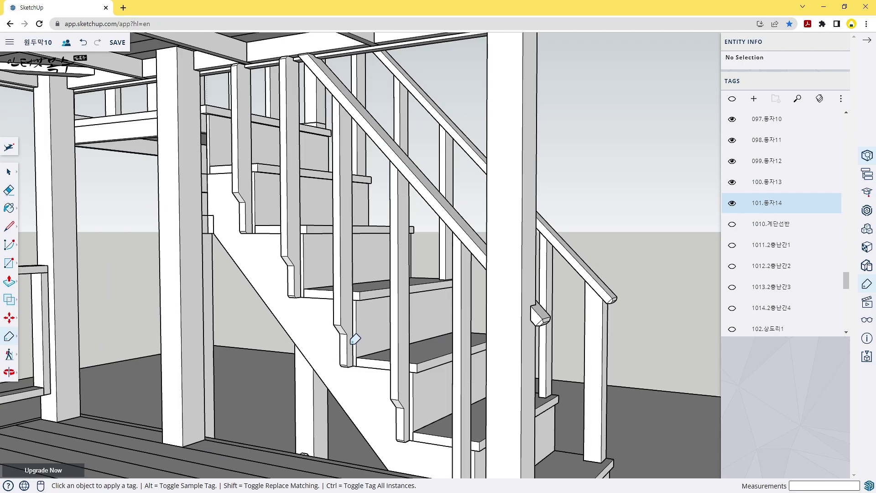
{"action": "middle_click_drag", "start_coordinate": [301, 389], "coordinate": [225, 285]}
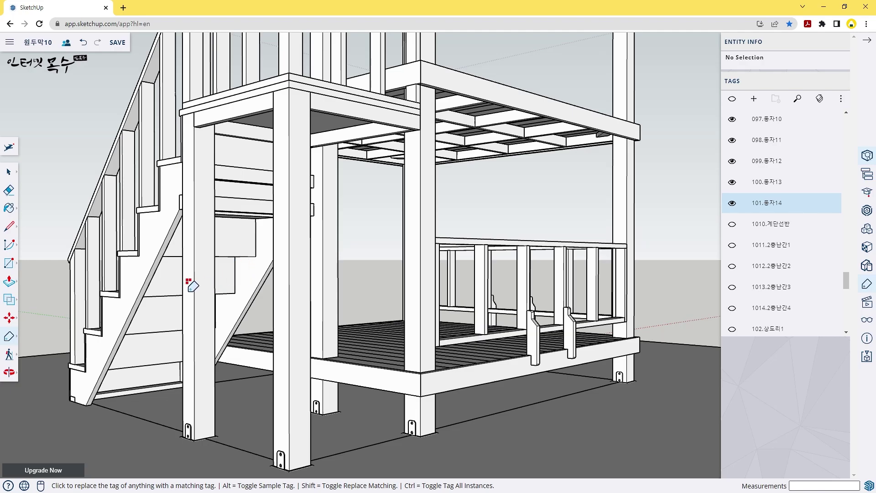
{"action": "middle_click_drag", "start_coordinate": [424, 350], "coordinate": [458, 274]}
{"action": "scroll", "coordinate": [458, 274], "scroll_direction": "down", "scroll_amount": 5}
{"action": "scroll", "coordinate": [459, 274], "scroll_direction": "up", "scroll_amount": 2}
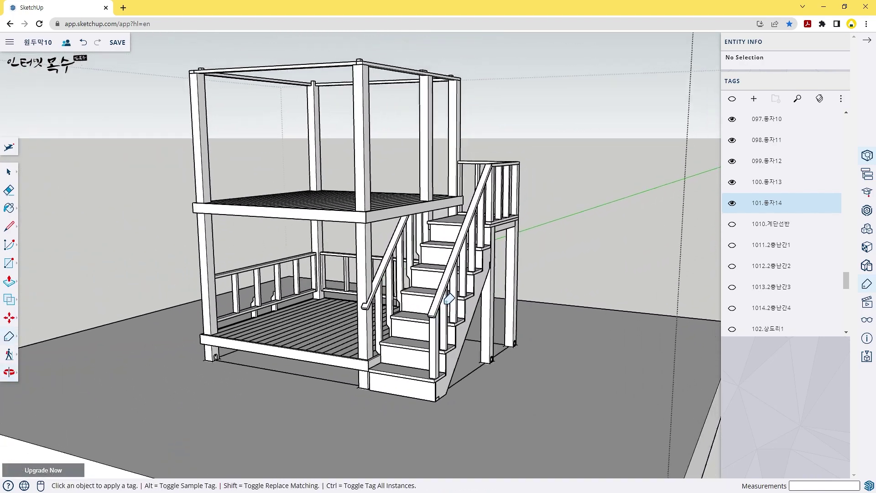
Show the shelf below the stair landing, tag 1010.계단선반, with the landing side in view.
{"action": "left_click", "coordinate": [732, 225]}
{"action": "middle_click_drag", "start_coordinate": [574, 294], "coordinate": [238, 316]}
{"action": "scroll", "coordinate": [317, 254], "scroll_direction": "up", "scroll_amount": 3}
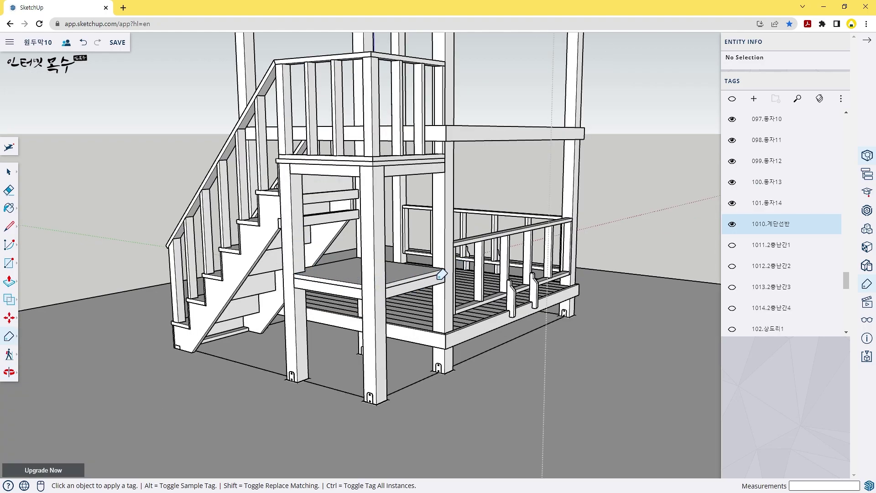
Show the four second-floor railings, tags 1011.2층난간1, 1012.2층난간2, 1013.2층난간3 and 1014.2층난간4.
{"action": "middle_click_drag", "start_coordinate": [389, 270], "coordinate": [404, 280]}
{"action": "left_click", "coordinate": [733, 245]}
{"action": "middle_click_drag", "start_coordinate": [322, 230], "coordinate": [404, 280]}
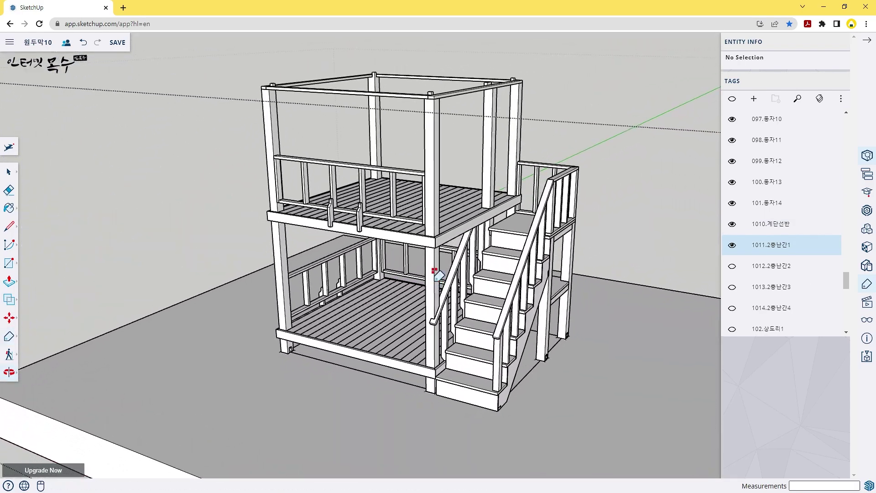
{"action": "scroll", "coordinate": [397, 276], "scroll_direction": "up", "scroll_amount": 2}
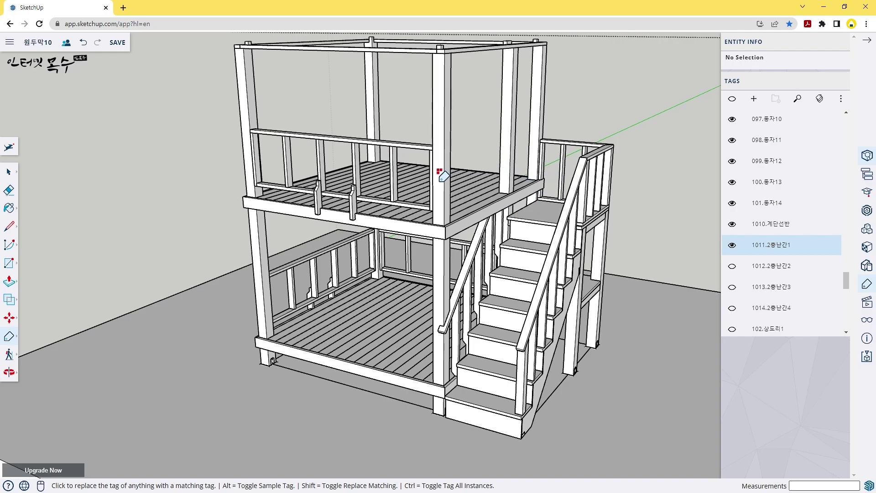
{"action": "left_click", "coordinate": [731, 267]}
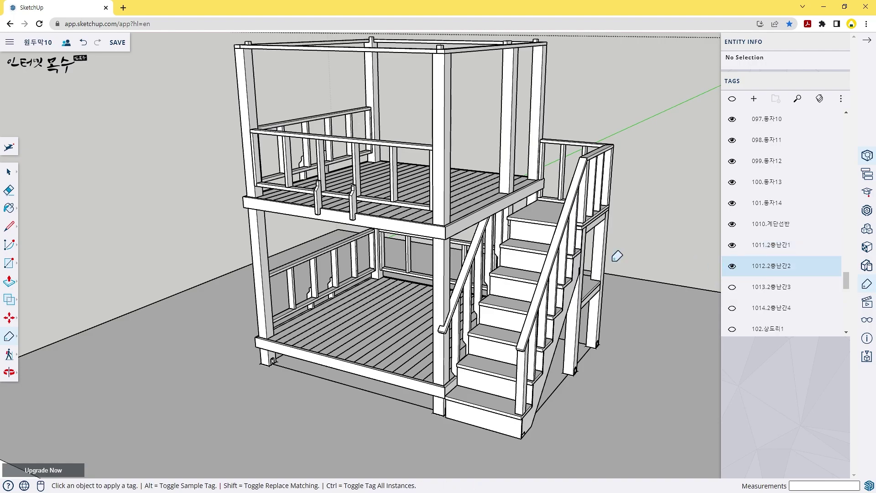
{"action": "left_click", "coordinate": [732, 287]}
{"action": "left_click", "coordinate": [732, 309]}
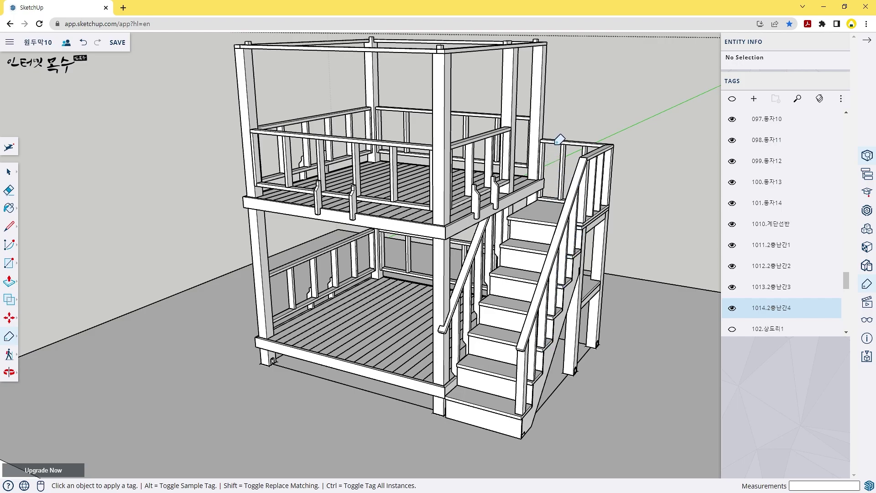
Show the first upper roof plate, tag 102.상도리1, and examine how it sits on top of the posts.
{"action": "scroll", "coordinate": [796, 267], "scroll_direction": "down", "scroll_amount": 2}
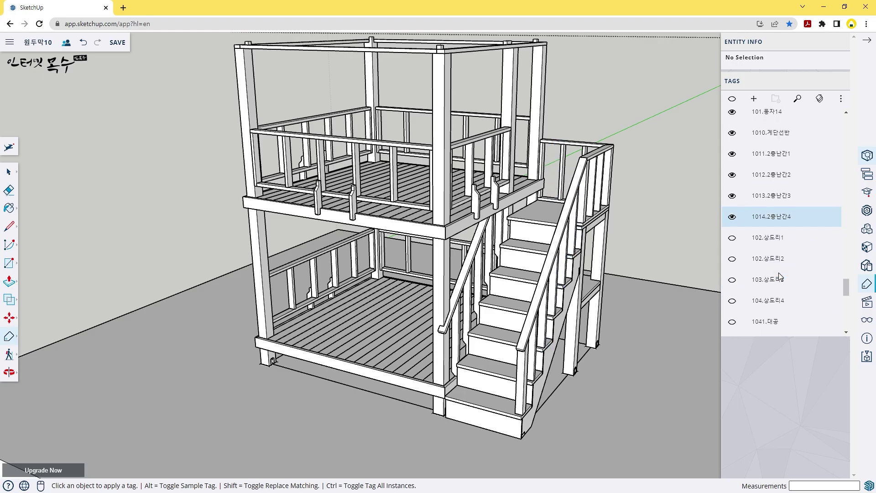
{"action": "left_click", "coordinate": [733, 238]}
{"action": "scroll", "coordinate": [614, 208], "scroll_direction": "down", "scroll_amount": 3}
{"action": "middle_click_drag", "start_coordinate": [461, 183], "coordinate": [441, 253]}
{"action": "middle_click_drag", "start_coordinate": [441, 254], "coordinate": [397, 232], "text": "shift"}
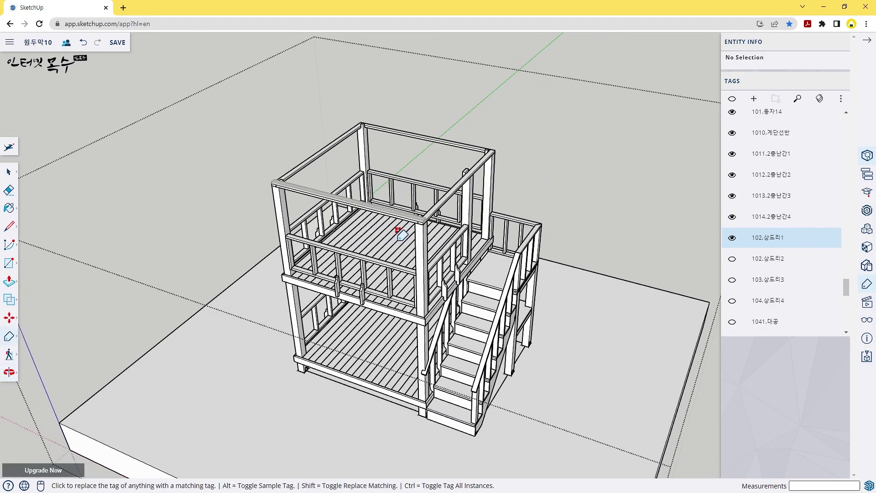
{"action": "scroll", "coordinate": [402, 210], "scroll_direction": "up", "scroll_amount": 6}
{"action": "mouse_move", "coordinate": [493, 180]}
{"action": "middle_mouse_down"}
{"action": "mouse_move", "coordinate": [485, 181]}
{"action": "mouse_move", "coordinate": [493, 172]}
{"action": "mouse_move", "coordinate": [488, 179]}
{"action": "middle_mouse_up"}
{"action": "scroll", "coordinate": [487, 173], "scroll_direction": "down", "scroll_amount": 2}
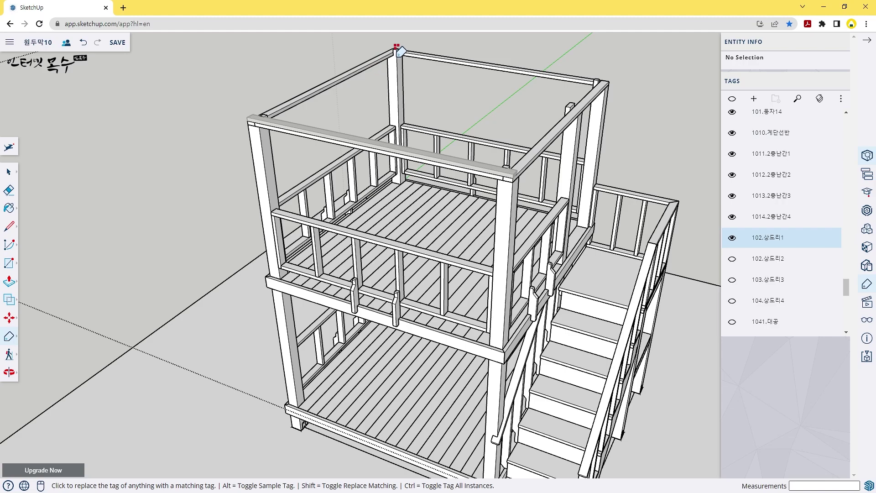
{"action": "scroll", "coordinate": [212, 216], "scroll_direction": "down", "scroll_amount": 1}
{"action": "scroll", "coordinate": [211, 216], "scroll_direction": "down", "scroll_amount": 3}
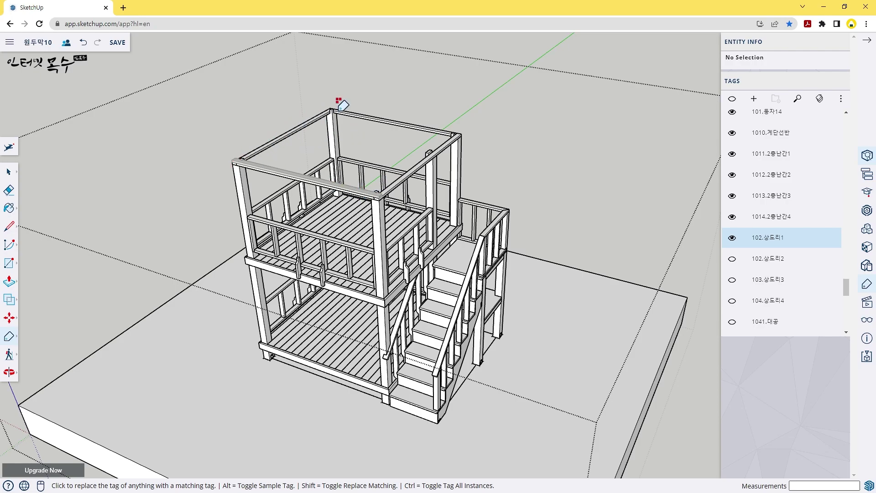
{"action": "scroll", "coordinate": [383, 169], "scroll_direction": "up", "scroll_amount": 2}
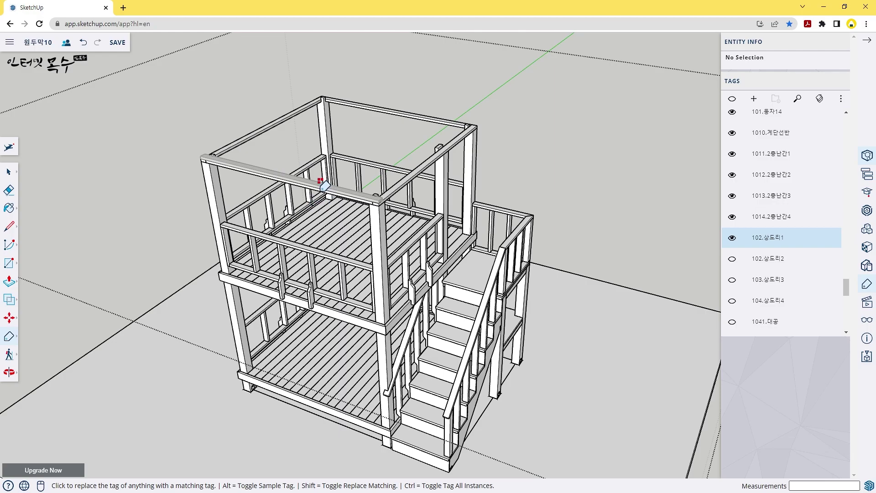
Show the three remaining upper roof plates, tags 102.상도리2, 103.상도리3 and 104.상도리4.
{"action": "left_click", "coordinate": [731, 257]}
{"action": "key", "text": "space"}
{"action": "scroll", "coordinate": [346, 161], "scroll_direction": "up", "scroll_amount": 3}
{"action": "left_click", "coordinate": [732, 280]}
{"action": "left_click", "coordinate": [732, 301]}
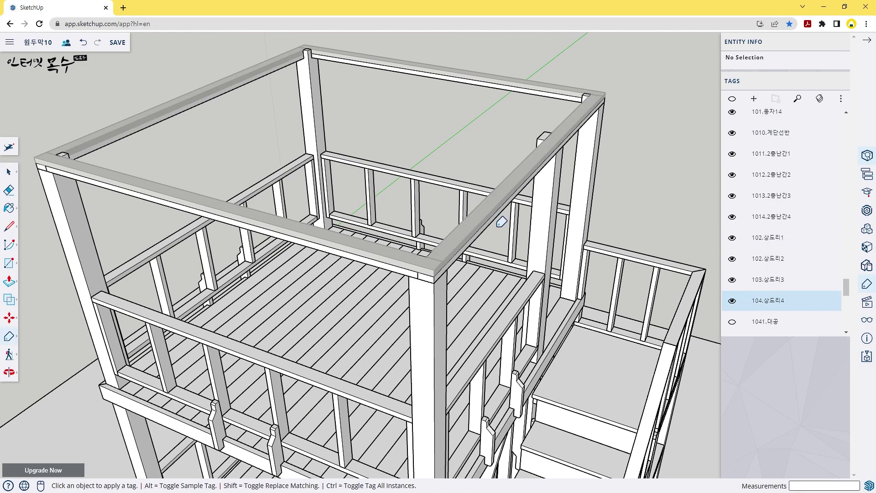
Select the upper roof plates one after another to identify each separate piece of the top frame.
{"action": "key", "text": "space"}
{"action": "double_click", "coordinate": [481, 225]}
{"action": "key", "text": "Escape"}
{"action": "scroll", "coordinate": [482, 225], "scroll_direction": "down", "scroll_amount": 5}
{"action": "left_click", "coordinate": [457, 83]}
{"action": "left_click", "coordinate": [285, 215]}
{"action": "left_click", "coordinate": [487, 212]}
{"action": "left_click", "coordinate": [274, 83]}
Try to isolate the top frame by deleting the structure below it, and undo the deletion.
{"action": "scroll", "coordinate": [417, 162], "scroll_direction": "down", "scroll_amount": 4}
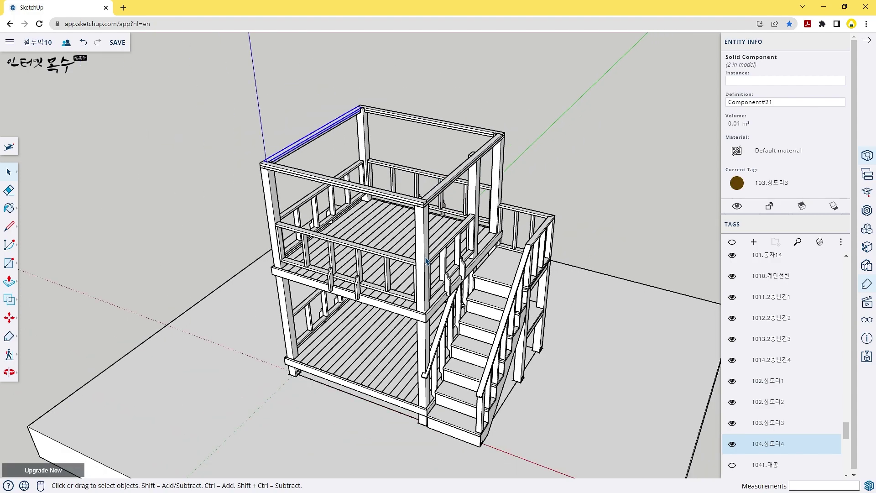
{"action": "left_click", "coordinate": [425, 261]}
{"action": "key", "text": "Delete"}
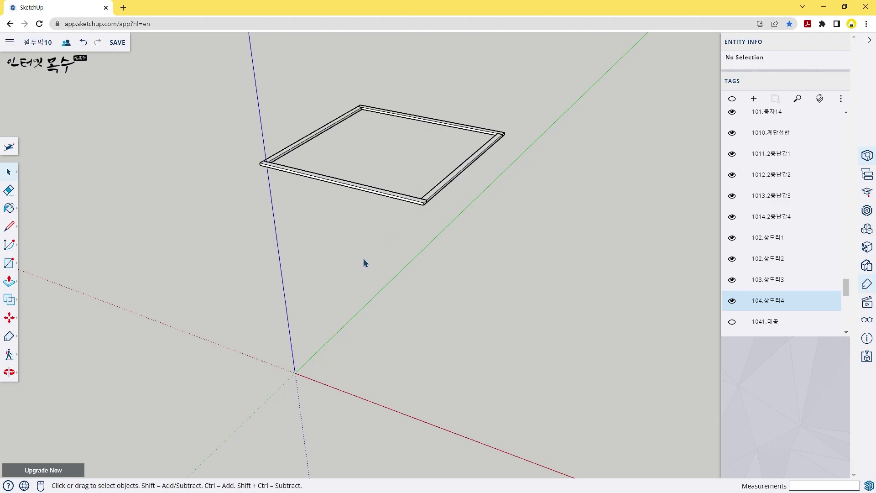
{"action": "key", "text": "ctrl+z"}
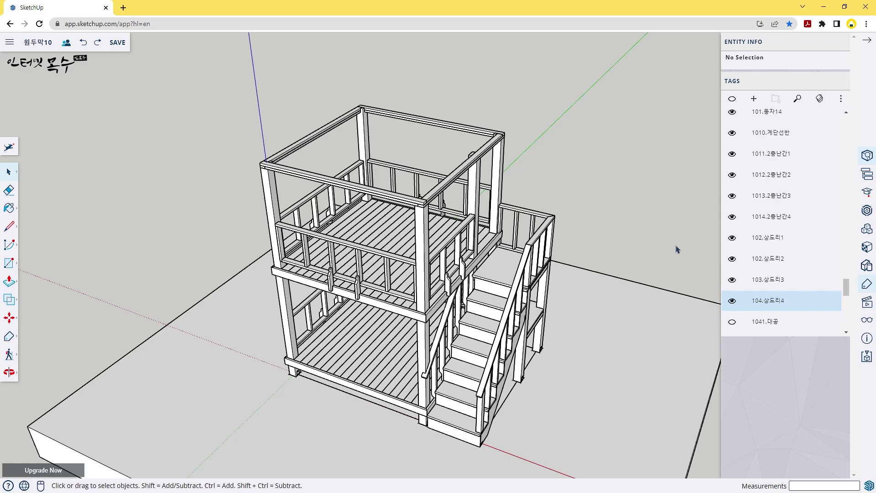
Show the central roof king post, tag 1041.대공, with the top frame in close view.
{"action": "scroll", "coordinate": [733, 237], "scroll_direction": "down", "scroll_amount": 2}
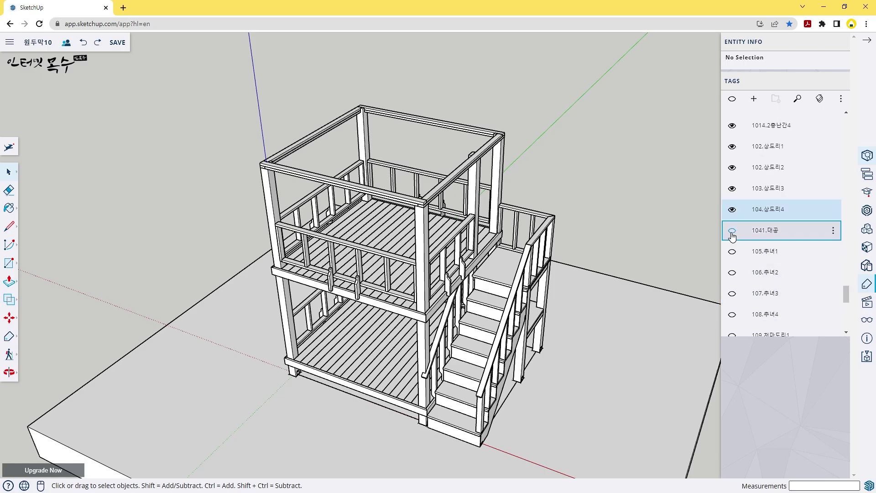
{"action": "left_click", "coordinate": [733, 235]}
{"action": "scroll", "coordinate": [382, 105], "scroll_direction": "up", "scroll_amount": 5}
{"action": "scroll", "coordinate": [401, 114], "scroll_direction": "up", "scroll_amount": 3}
{"action": "scroll", "coordinate": [433, 109], "scroll_direction": "down", "scroll_amount": 1}
{"action": "scroll", "coordinate": [426, 123], "scroll_direction": "up", "scroll_amount": 2}
{"action": "scroll", "coordinate": [426, 123], "scroll_direction": "down", "scroll_amount": 3}
{"action": "scroll", "coordinate": [429, 131], "scroll_direction": "up", "scroll_amount": 2}
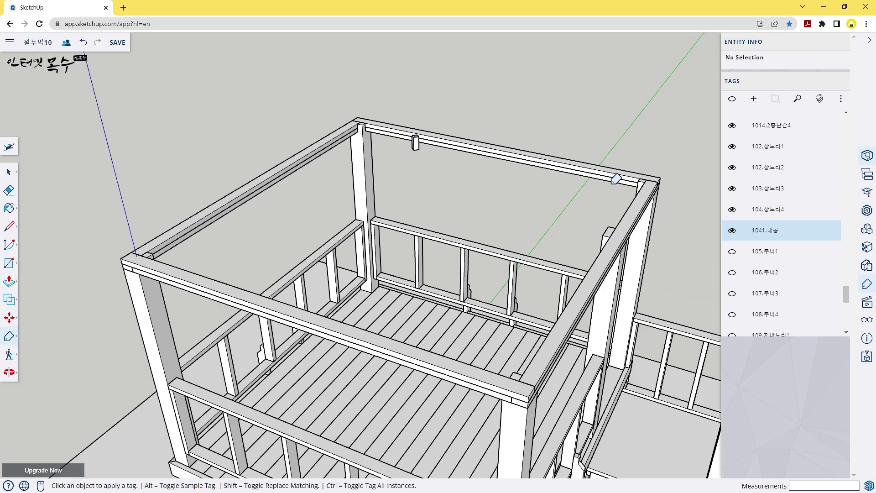
Show the first two hip rafters of the roof, tags 105.추녀1 and 106.추녀2.
{"action": "left_click", "coordinate": [734, 254]}
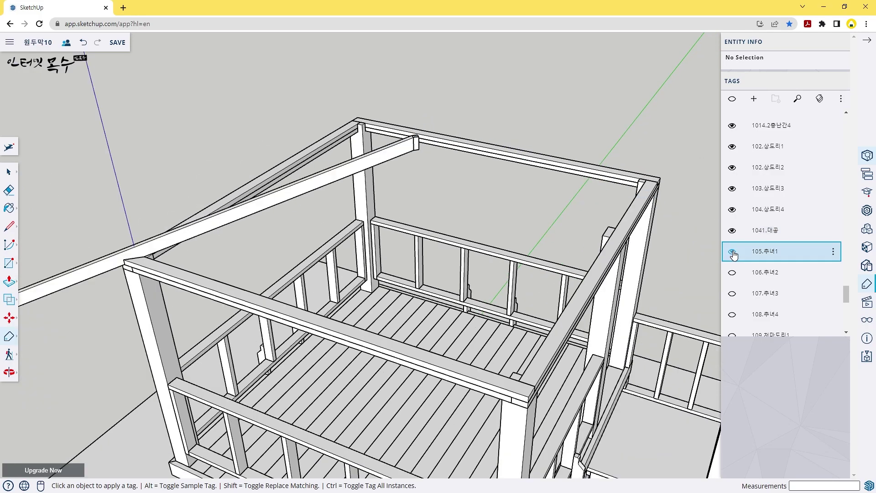
{"action": "middle_click_drag", "start_coordinate": [393, 215], "coordinate": [303, 205]}
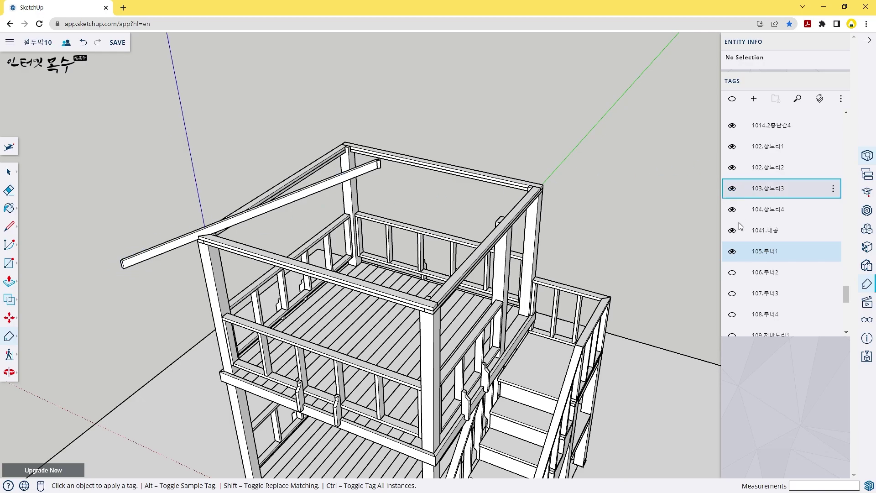
{"action": "left_click", "coordinate": [733, 274]}
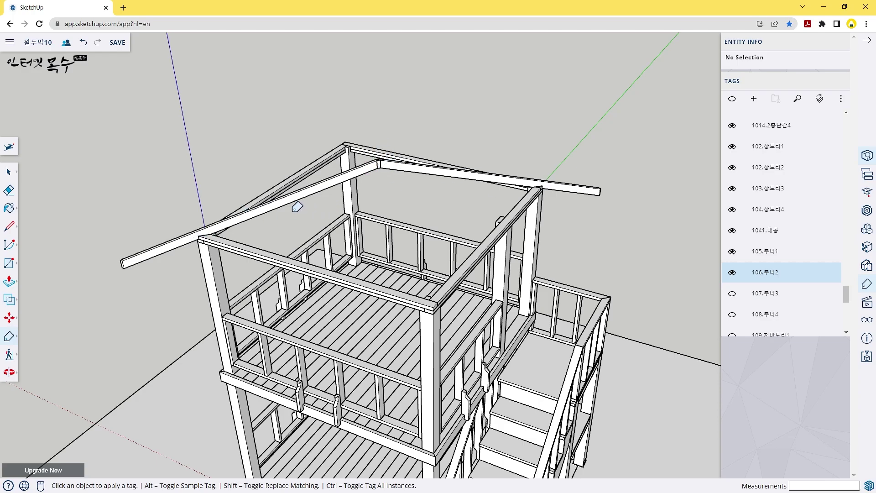
Open the hip rafter component for editing and examine the notch cut into its underside from below.
{"action": "key", "text": "space"}
{"action": "left_click", "coordinate": [205, 247]}
{"action": "double_click", "coordinate": [205, 246]}
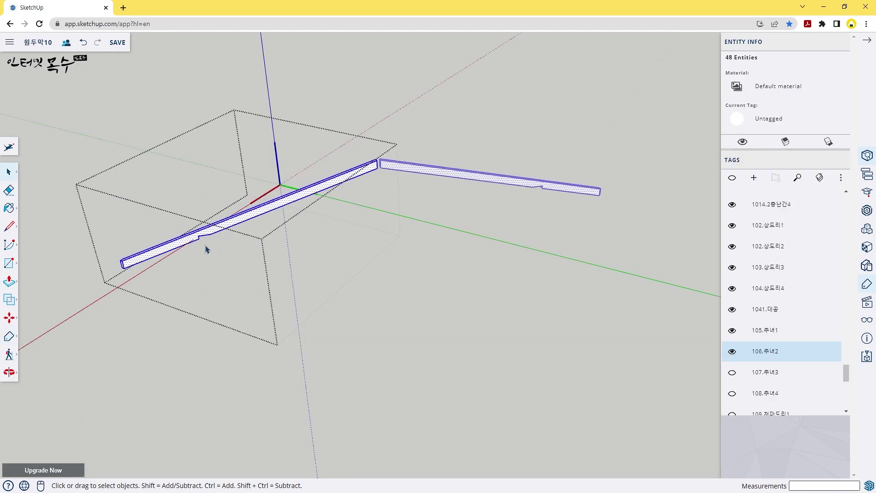
{"action": "left_click", "coordinate": [217, 264]}
{"action": "middle_click_drag", "start_coordinate": [206, 260], "coordinate": [295, 190]}
{"action": "scroll", "coordinate": [289, 145], "scroll_direction": "up", "scroll_amount": 3}
{"action": "scroll", "coordinate": [289, 145], "scroll_direction": "up", "scroll_amount": 3}
{"action": "middle_click_drag", "start_coordinate": [289, 145], "coordinate": [385, 133]}
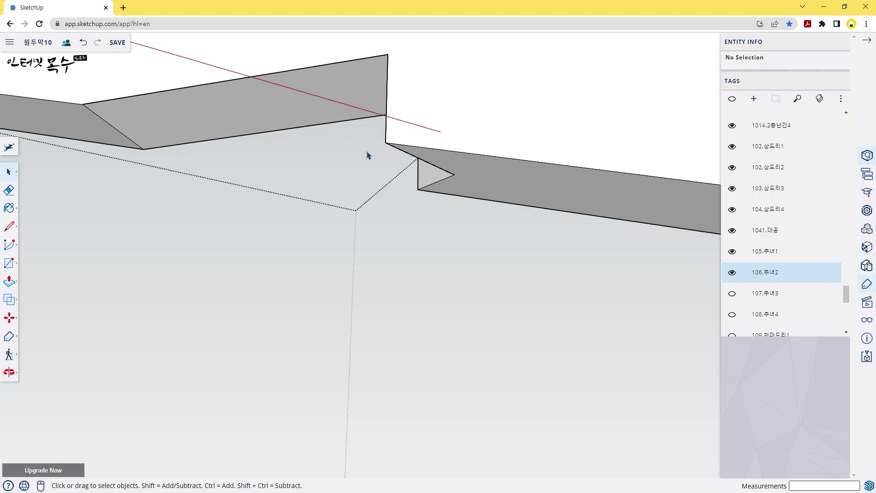
{"action": "middle_click_drag", "start_coordinate": [382, 169], "coordinate": [383, 274]}
{"action": "scroll", "coordinate": [404, 243], "scroll_direction": "down", "scroll_amount": 6}
{"action": "middle_click_drag", "start_coordinate": [569, 238], "coordinate": [347, 255]}
Show the remaining two hip rafters, tags 107.추녀3 and 108.추녀4.
{"action": "left_click", "coordinate": [731, 294]}
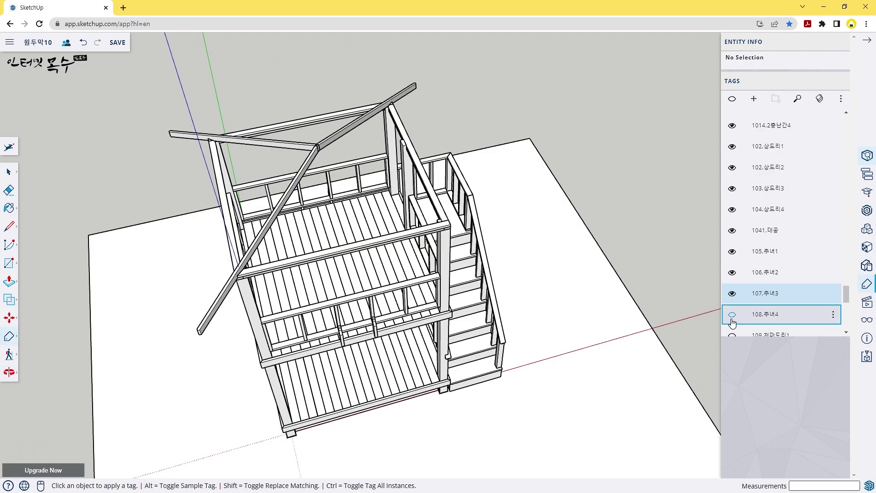
{"action": "left_click", "coordinate": [732, 315]}
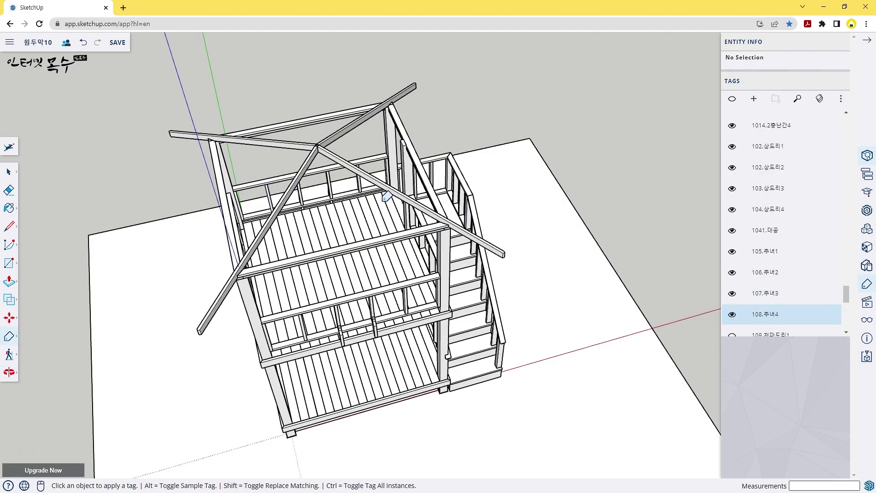
{"action": "middle_click_drag", "start_coordinate": [484, 224], "coordinate": [475, 174]}
Show the four eaves beams joining the hip rafter ends, tags 109.처마도리1, 110.처마도리2, 111.처마도리3 and 112.처마도리4.
{"action": "scroll", "coordinate": [733, 204], "scroll_direction": "down", "scroll_amount": 3}
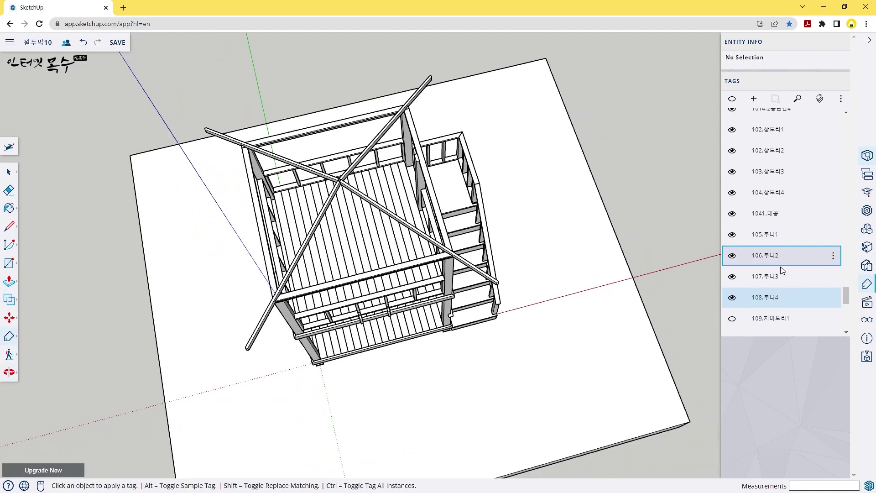
{"action": "left_click", "coordinate": [733, 201]}
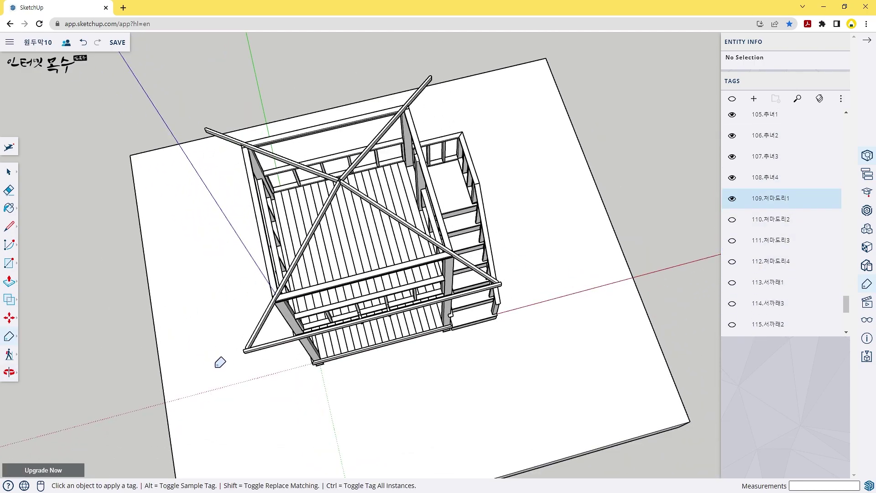
{"action": "middle_click_drag", "start_coordinate": [477, 307], "coordinate": [397, 189]}
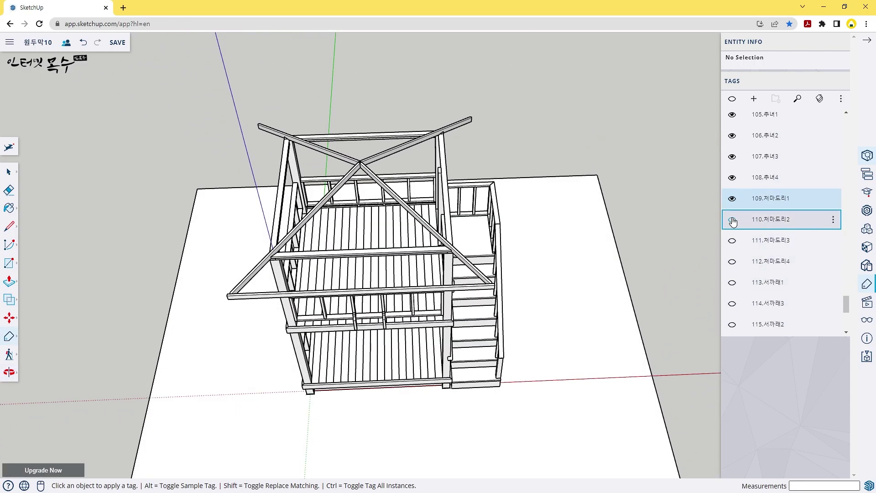
{"action": "left_click", "coordinate": [733, 222]}
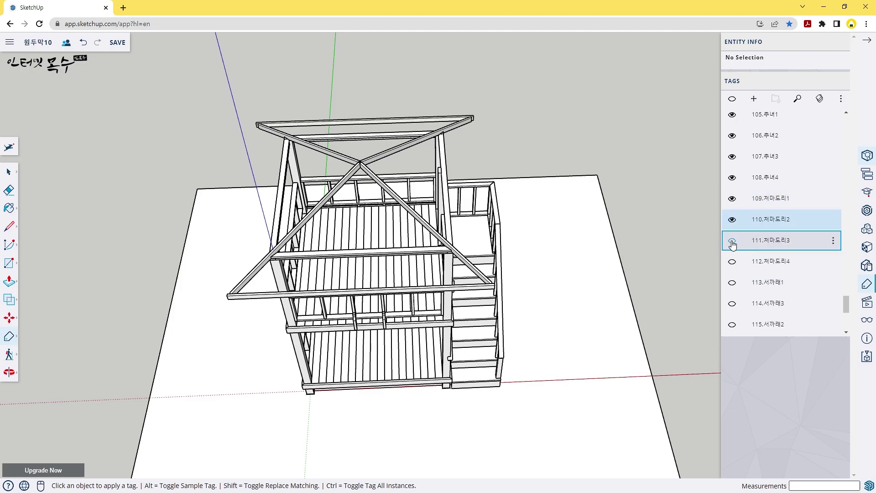
{"action": "left_click", "coordinate": [733, 242]}
{"action": "left_click", "coordinate": [733, 263]}
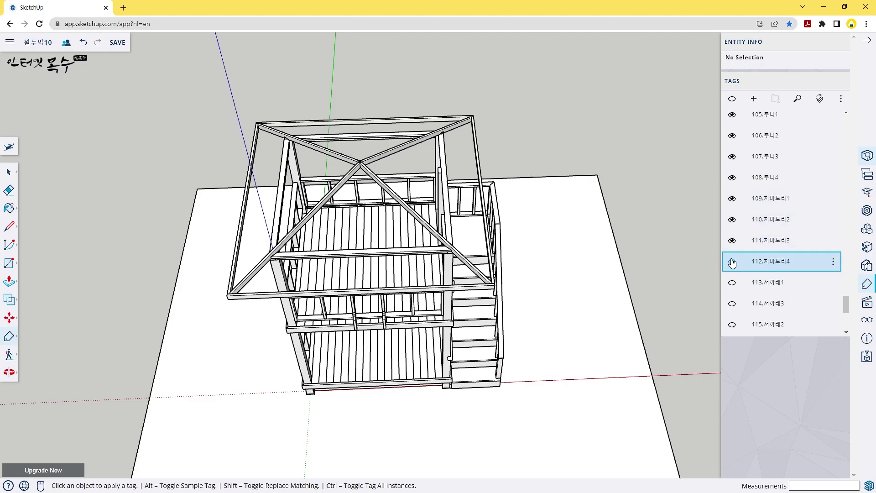
Show the central common rafters on all four roof sides, tags 113.서까래1 and 114.서까래3.
{"action": "scroll", "coordinate": [602, 251], "scroll_direction": "up", "scroll_amount": 2}
{"action": "middle_click_drag", "start_coordinate": [603, 251], "coordinate": [540, 266]}
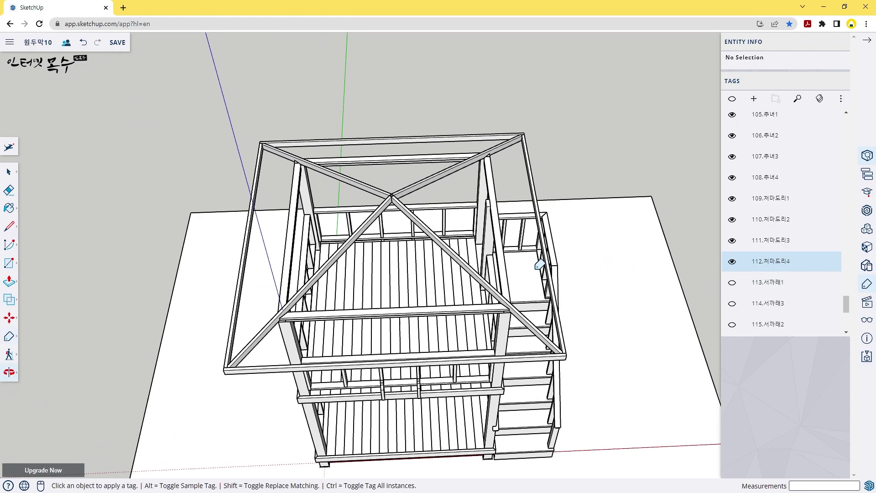
{"action": "left_click", "coordinate": [732, 283]}
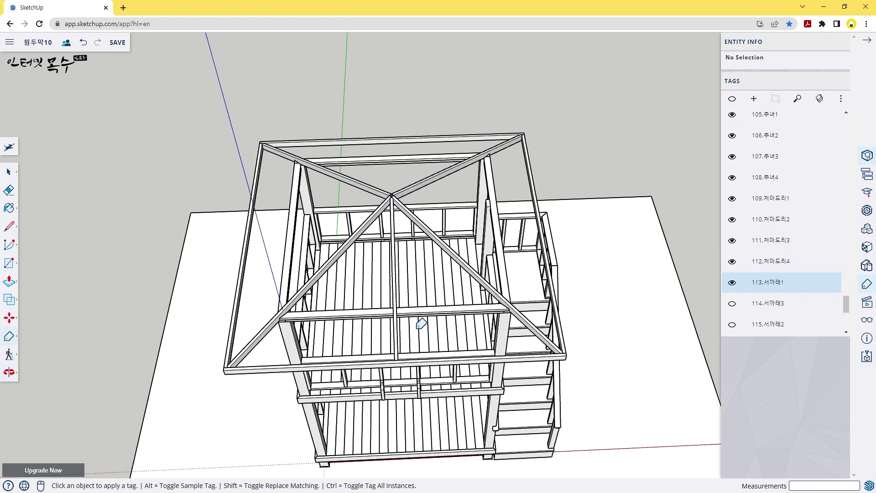
{"action": "middle_click_drag", "start_coordinate": [574, 266], "coordinate": [260, 276]}
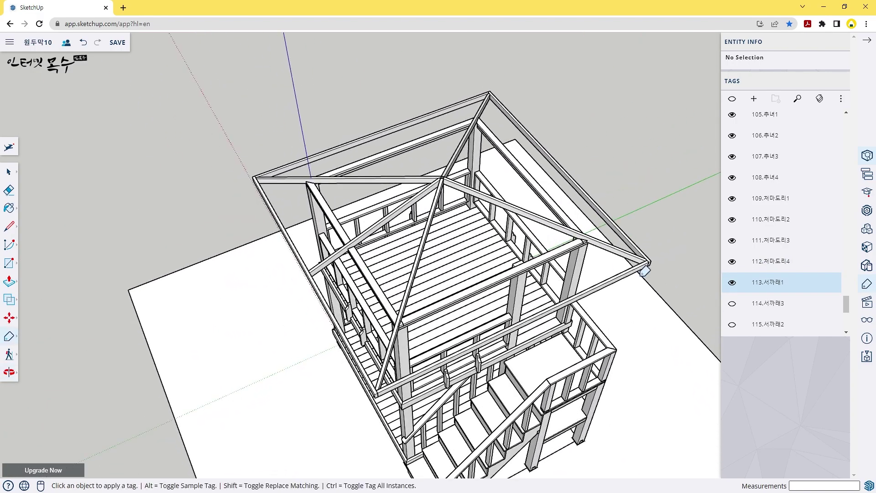
{"action": "left_click", "coordinate": [732, 304]}
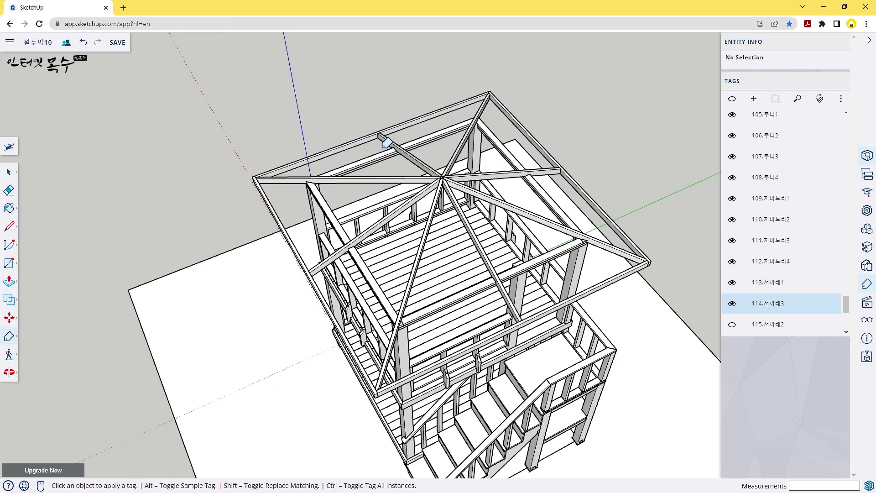
Open a central common rafter for editing, select all its geometry and examine the angled cut at its peak end.
{"action": "scroll", "coordinate": [432, 205], "scroll_direction": "up", "scroll_amount": 6}
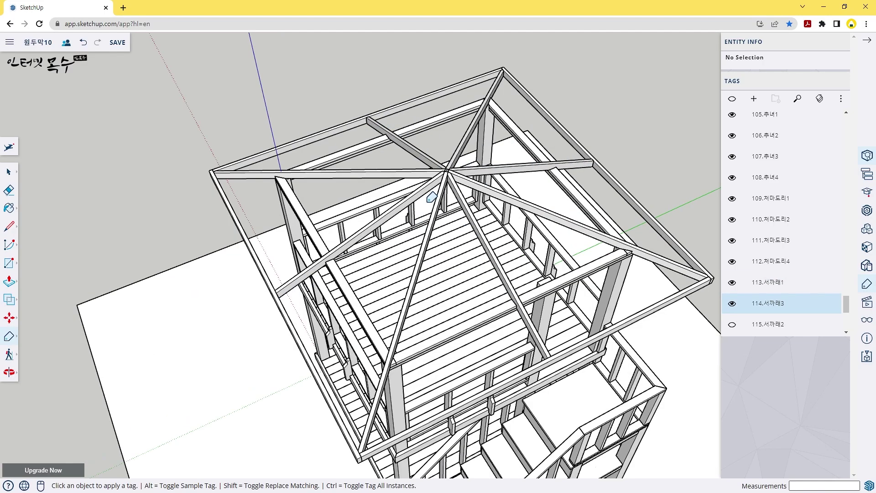
{"action": "scroll", "coordinate": [423, 198], "scroll_direction": "down", "scroll_amount": 5}
{"action": "scroll", "coordinate": [379, 230], "scroll_direction": "up", "scroll_amount": 3}
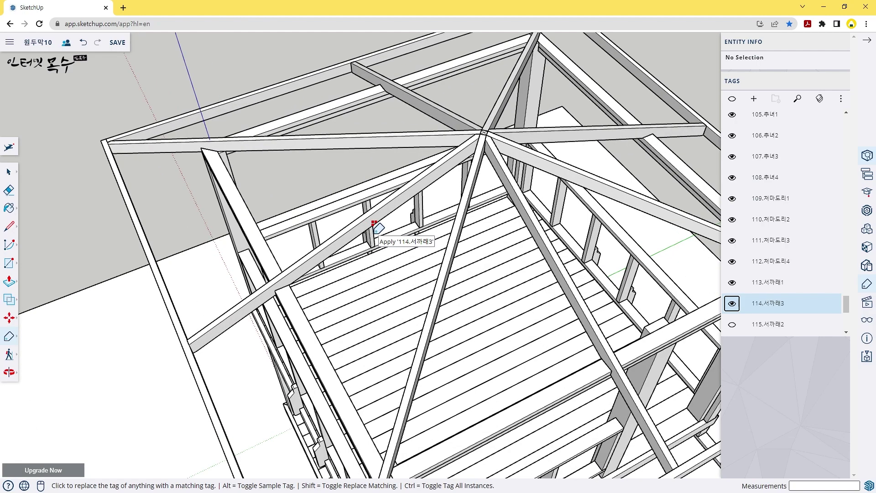
{"action": "key", "text": "space"}
{"action": "double_click", "coordinate": [367, 225]}
{"action": "key", "text": "ctrl+a"}
{"action": "middle_click_drag", "start_coordinate": [366, 225], "coordinate": [293, 210]}
{"action": "scroll", "coordinate": [541, 137], "scroll_direction": "up", "scroll_amount": 4}
{"action": "middle_click_drag", "start_coordinate": [592, 111], "coordinate": [589, 153]}
{"action": "scroll", "coordinate": [640, 138], "scroll_direction": "down", "scroll_amount": 2}
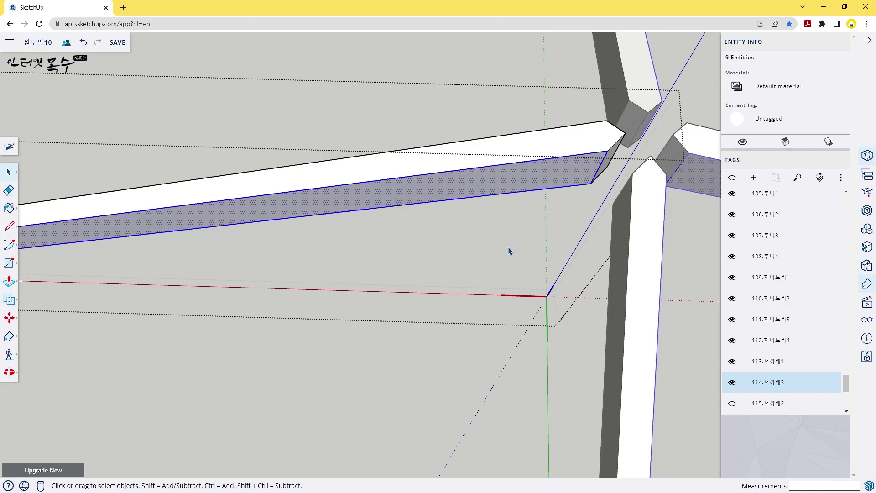
Examine the open rafter's underside notch and lower end from the side, and leave the component.
{"action": "scroll", "coordinate": [601, 180], "scroll_direction": "down", "scroll_amount": 3}
{"action": "middle_click_drag", "start_coordinate": [225, 215], "coordinate": [344, 193]}
{"action": "scroll", "coordinate": [338, 222], "scroll_direction": "up", "scroll_amount": 5}
{"action": "scroll", "coordinate": [339, 223], "scroll_direction": "down", "scroll_amount": 2}
{"action": "scroll", "coordinate": [351, 222], "scroll_direction": "up", "scroll_amount": 3}
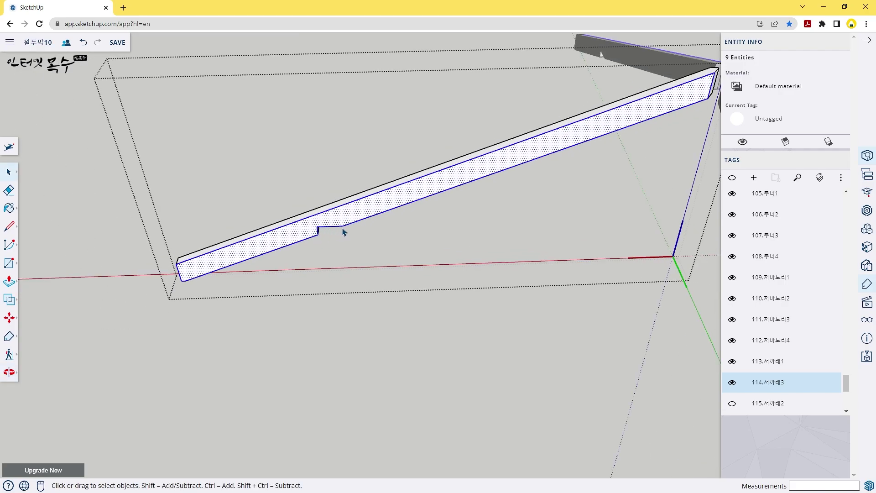
{"action": "scroll", "coordinate": [325, 241], "scroll_direction": "up", "scroll_amount": 3}
{"action": "middle_click_drag", "start_coordinate": [325, 241], "coordinate": [333, 209]}
{"action": "scroll", "coordinate": [377, 114], "scroll_direction": "down", "scroll_amount": 3}
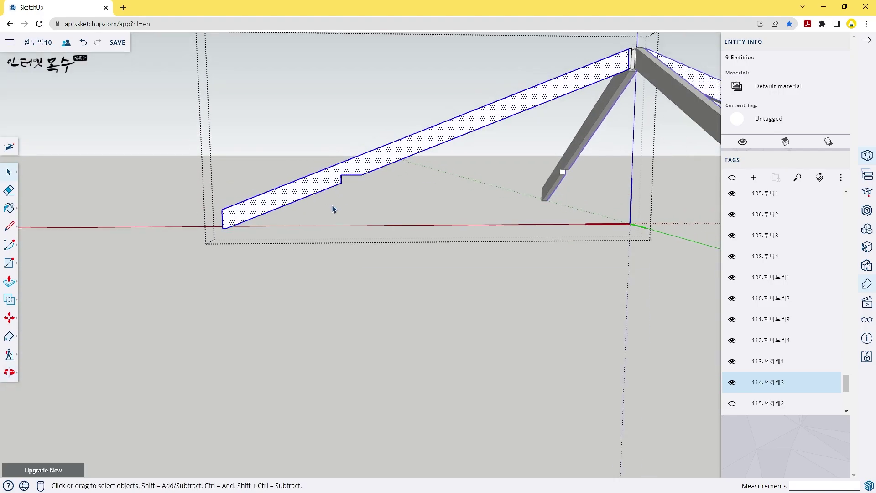
{"action": "scroll", "coordinate": [171, 199], "scroll_direction": "up", "scroll_amount": 5}
{"action": "scroll", "coordinate": [171, 198], "scroll_direction": "down", "scroll_amount": 5}
{"action": "middle_click_drag", "start_coordinate": [171, 199], "coordinate": [262, 225]}
{"action": "scroll", "coordinate": [262, 225], "scroll_direction": "up", "scroll_amount": 2}
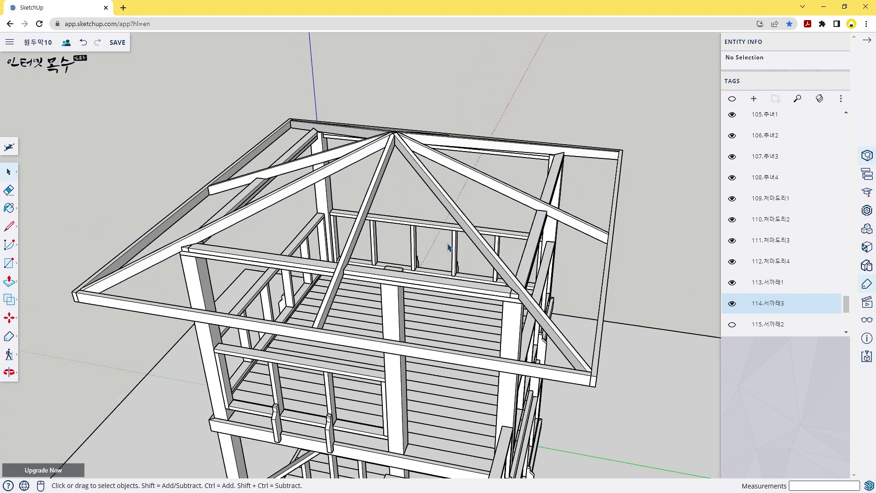
Show the shorter rafters on either side of the central ones, tags 115.서까래2 and 116.서까래.
{"action": "scroll", "coordinate": [767, 278], "scroll_direction": "down", "scroll_amount": 1}
{"action": "left_click", "coordinate": [733, 282]}
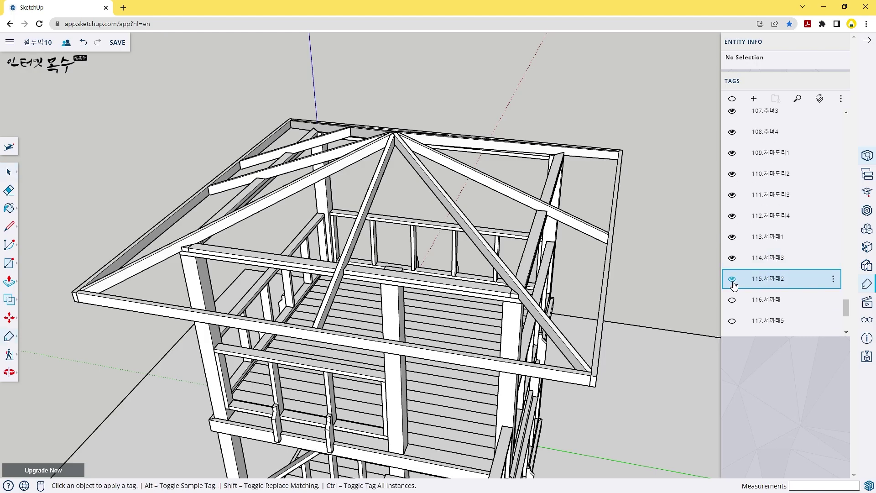
{"action": "middle_click_drag", "start_coordinate": [332, 249], "coordinate": [411, 293]}
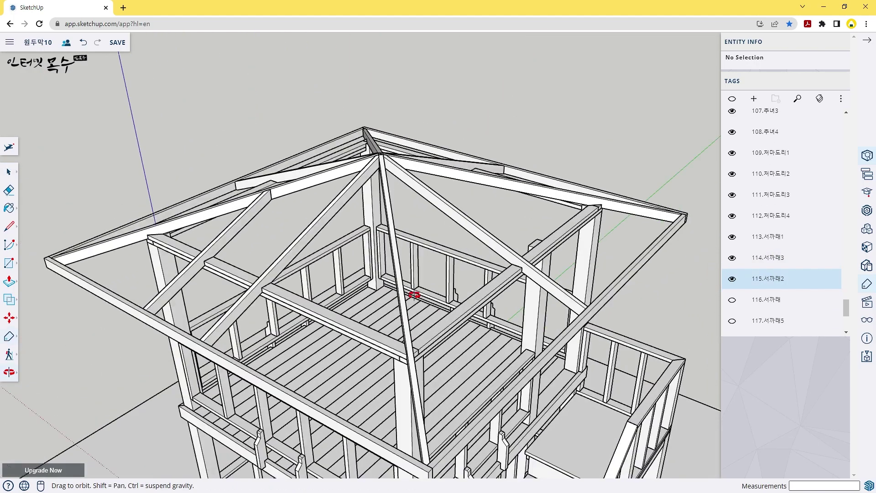
{"action": "scroll", "coordinate": [386, 315], "scroll_direction": "down", "scroll_amount": 3}
{"action": "middle_click_drag", "start_coordinate": [362, 323], "coordinate": [358, 378]}
{"action": "scroll", "coordinate": [310, 306], "scroll_direction": "up", "scroll_amount": 4}
{"action": "scroll", "coordinate": [310, 307], "scroll_direction": "up", "scroll_amount": 2}
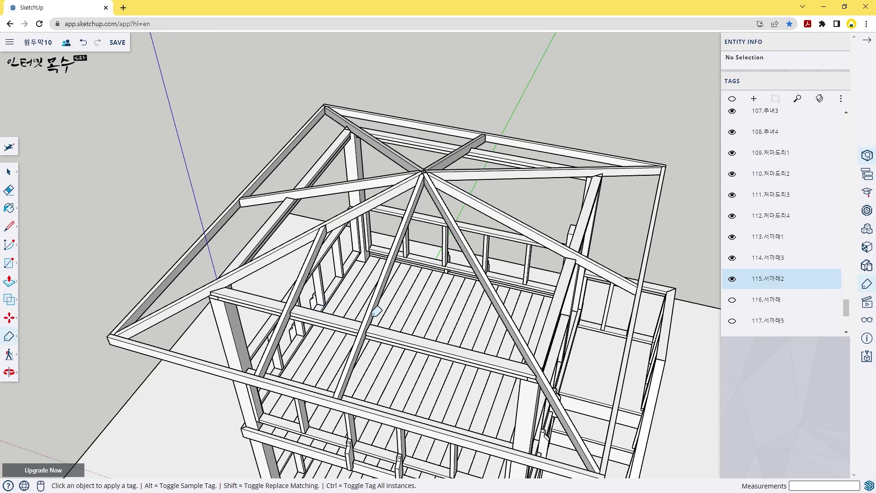
{"action": "middle_click_drag", "start_coordinate": [376, 315], "coordinate": [675, 313]}
{"action": "left_click", "coordinate": [732, 300]}
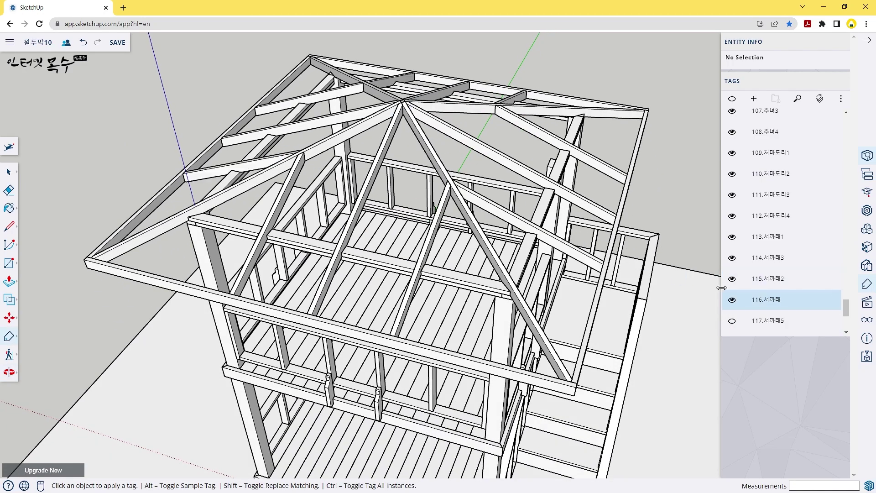
Show the shortest corner rafters of the roof, tags 117.서까래5 and 1171.서까래.
{"action": "scroll", "coordinate": [726, 290], "scroll_direction": "down", "scroll_amount": 2}
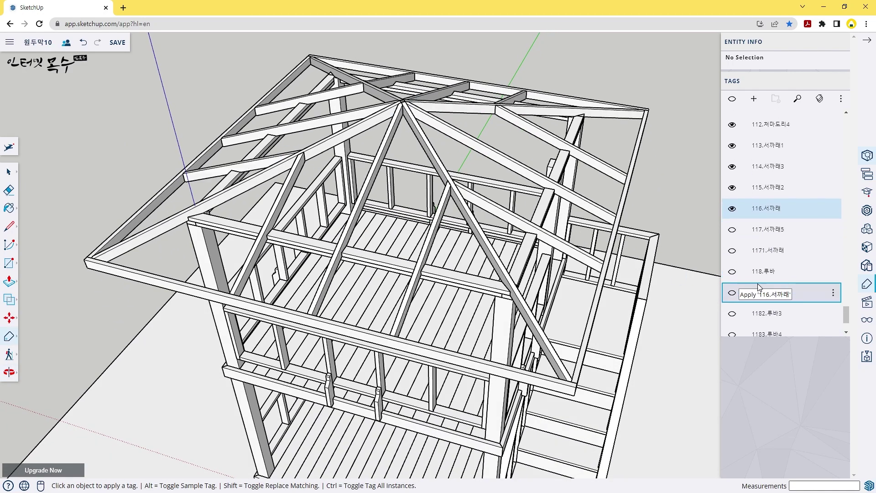
{"action": "left_click", "coordinate": [732, 230]}
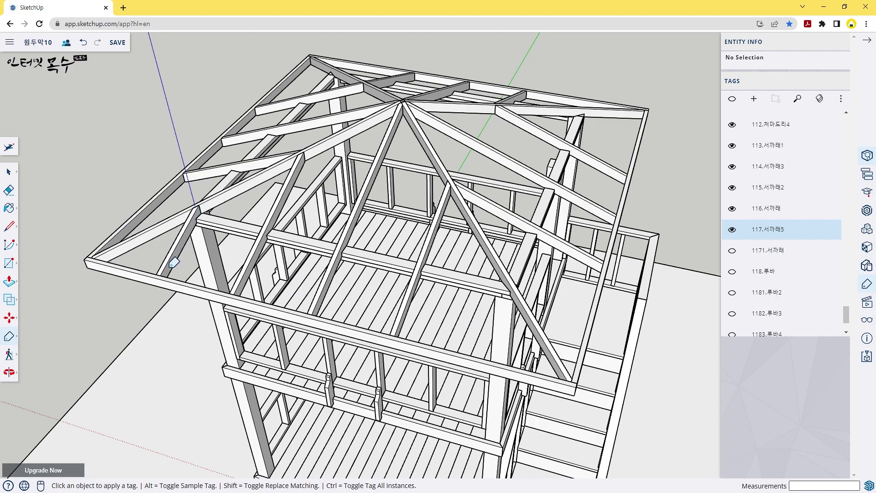
{"action": "left_click", "coordinate": [732, 250]}
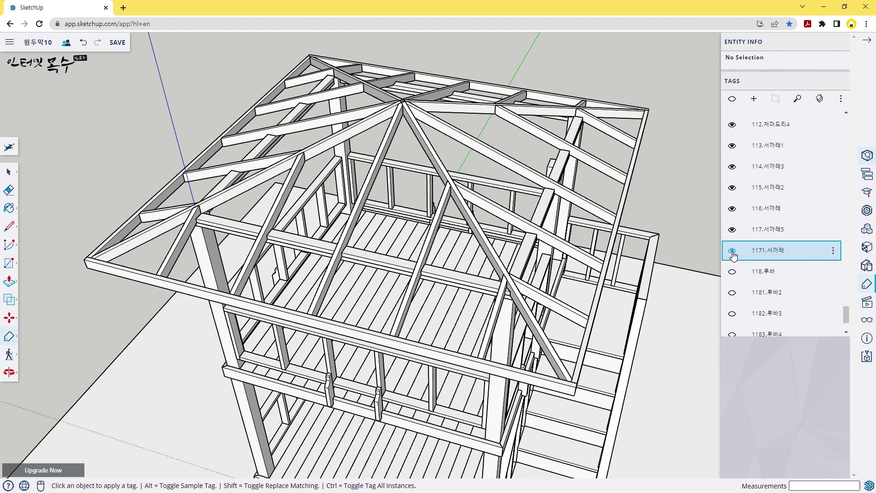
Show the four roof boarding panels, tags 118.루바, 1181.루바2, 1182.루바3 and 1183.루바4, and the roofing layer 119.지붕재 over them.
{"action": "scroll", "coordinate": [576, 219], "scroll_direction": "down", "scroll_amount": 2}
{"action": "middle_click_drag", "start_coordinate": [390, 346], "coordinate": [215, 294]}
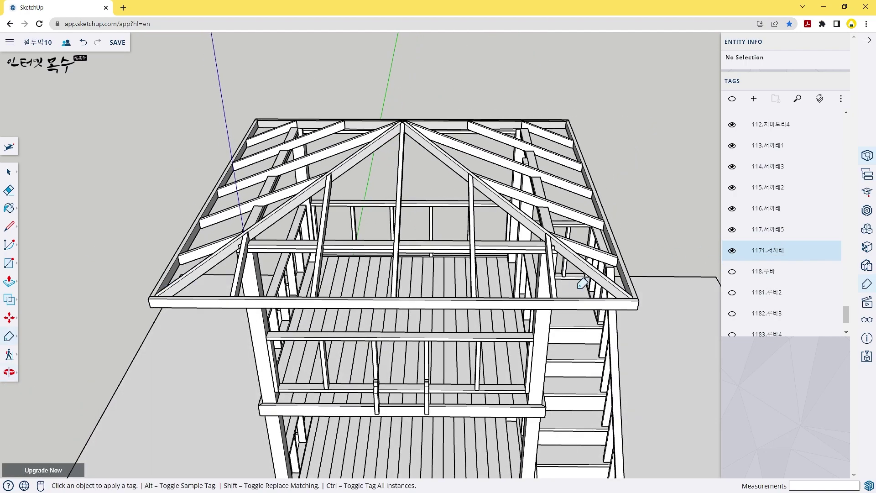
{"action": "left_click", "coordinate": [732, 272]}
{"action": "middle_click_drag", "start_coordinate": [578, 239], "coordinate": [484, 253]}
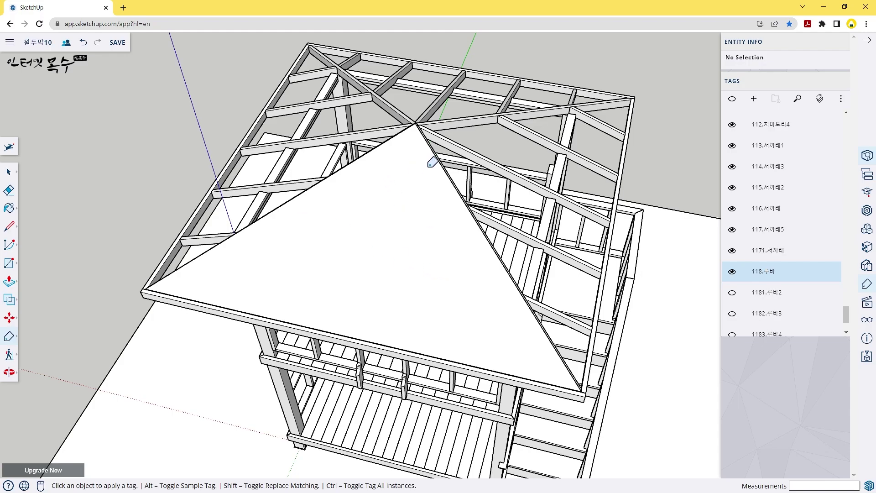
{"action": "left_click", "coordinate": [732, 292]}
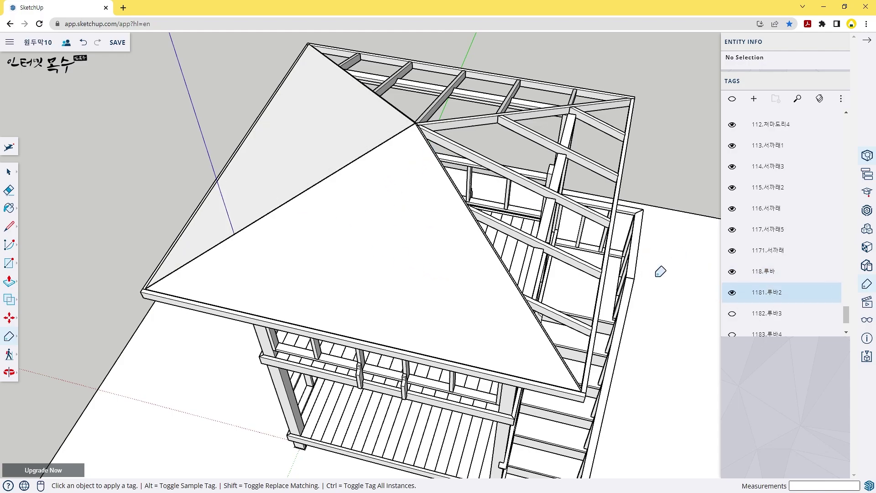
{"action": "left_click", "coordinate": [732, 313]}
{"action": "scroll", "coordinate": [755, 283], "scroll_direction": "down", "scroll_amount": 1}
{"action": "scroll", "coordinate": [755, 283], "scroll_direction": "down", "scroll_amount": 2}
{"action": "left_click", "coordinate": [732, 262]}
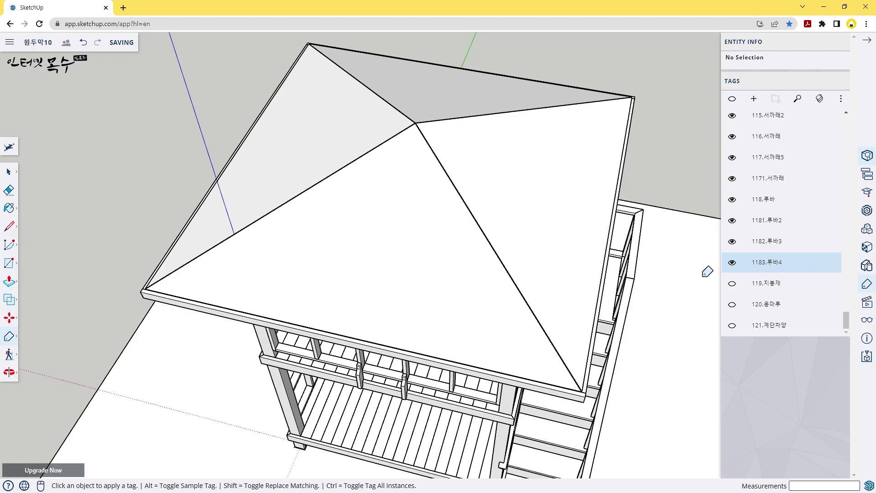
{"action": "left_click", "coordinate": [734, 285]}
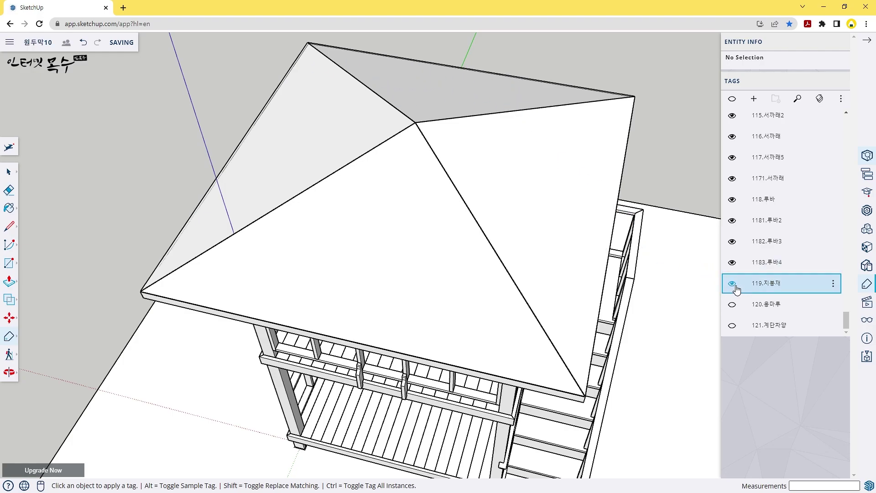
{"action": "middle_click_drag", "start_coordinate": [426, 251], "coordinate": [348, 207]}
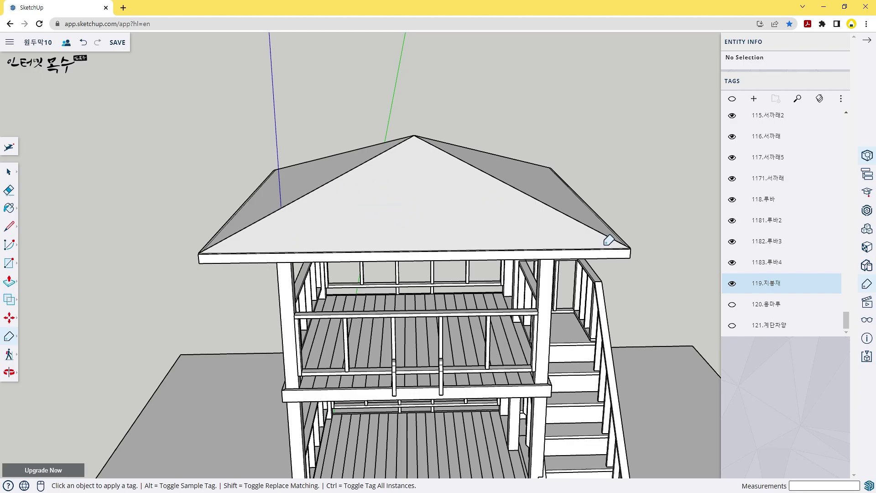
Show the ridge caps along the roof's hips, tag 120.용마루, and bring the whole pavilion into view.
{"action": "middle_click_drag", "start_coordinate": [597, 209], "coordinate": [685, 307]}
{"action": "left_click", "coordinate": [733, 305]}
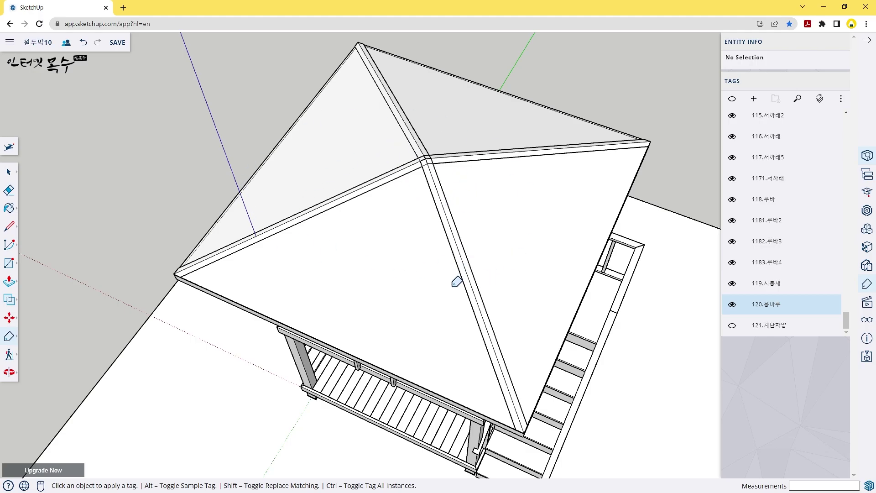
{"action": "middle_click_drag", "start_coordinate": [468, 274], "coordinate": [441, 137]}
{"action": "scroll", "coordinate": [450, 223], "scroll_direction": "down", "scroll_amount": 3}
{"action": "middle_click_drag", "start_coordinate": [459, 266], "coordinate": [379, 174]}
{"action": "middle_click_drag", "start_coordinate": [406, 241], "coordinate": [474, 265]}
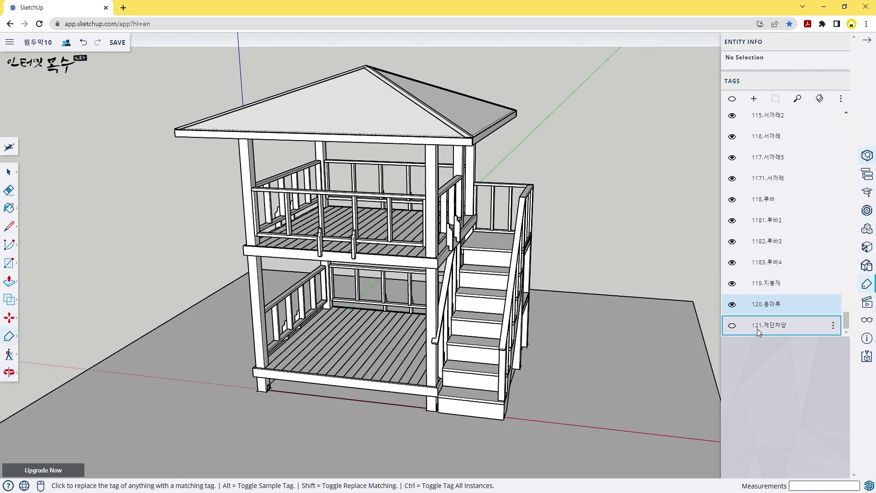
Show the canopy frame over the stairs, tag 121.계단자양, and check how it joins the roof's edge.
{"action": "left_click", "coordinate": [733, 326]}
{"action": "middle_click_drag", "start_coordinate": [520, 178], "coordinate": [426, 227]}
{"action": "scroll", "coordinate": [438, 217], "scroll_direction": "up", "scroll_amount": 8}
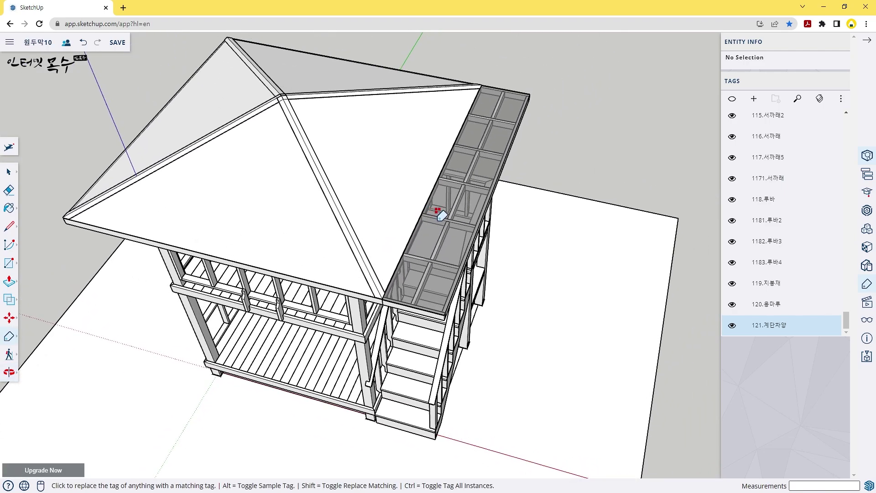
{"action": "scroll", "coordinate": [451, 220], "scroll_direction": "down", "scroll_amount": 3}
{"action": "scroll", "coordinate": [397, 274], "scroll_direction": "up", "scroll_amount": 3}
{"action": "middle_click_drag", "start_coordinate": [410, 286], "coordinate": [438, 230]}
{"action": "scroll", "coordinate": [459, 240], "scroll_direction": "up", "scroll_amount": 2}
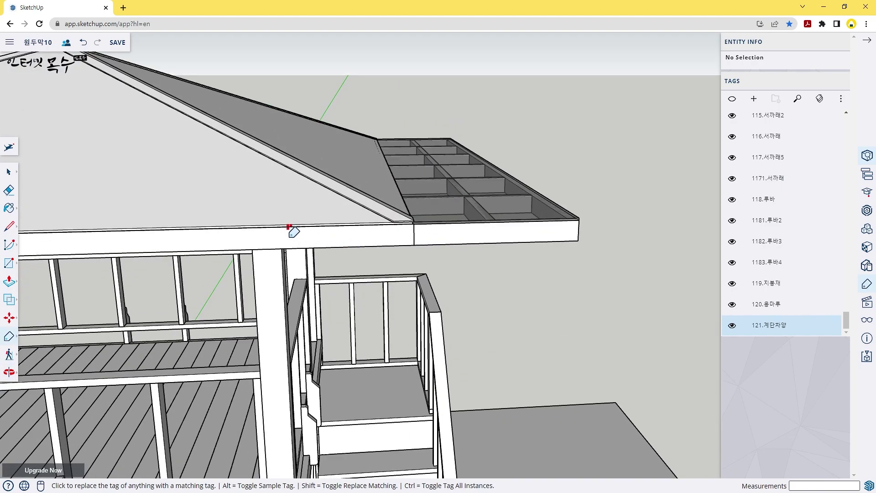
{"action": "scroll", "coordinate": [371, 229], "scroll_direction": "down", "scroll_amount": 3}
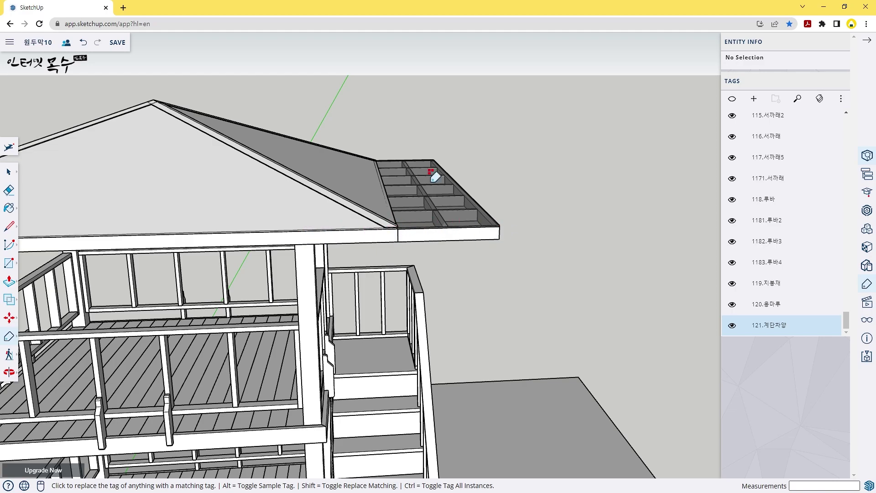
Examine the pavilion from low down, including the lower deck, its railings and the upper floor's joists.
{"action": "scroll", "coordinate": [484, 196], "scroll_direction": "down", "scroll_amount": 5}
{"action": "scroll", "coordinate": [507, 201], "scroll_direction": "down", "scroll_amount": 2}
{"action": "middle_click_drag", "start_coordinate": [508, 220], "coordinate": [219, 174]}
{"action": "scroll", "coordinate": [451, 220], "scroll_direction": "up", "scroll_amount": 5}
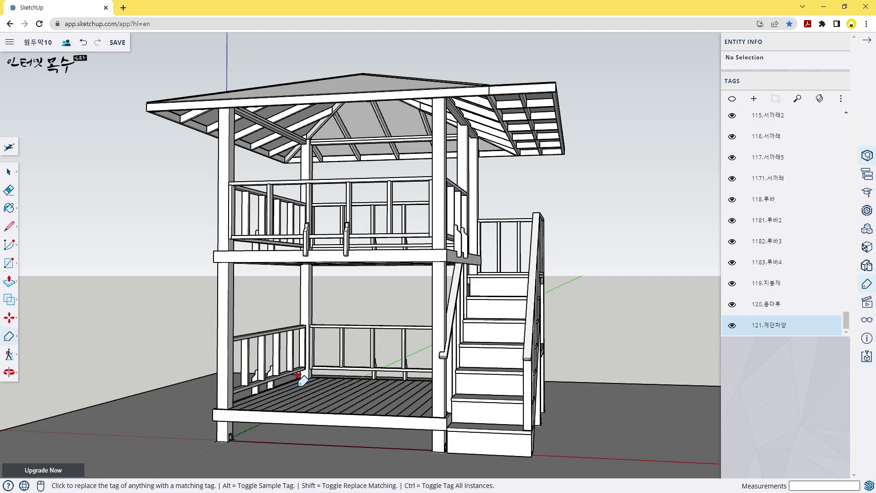
{"action": "scroll", "coordinate": [337, 397], "scroll_direction": "up", "scroll_amount": 5}
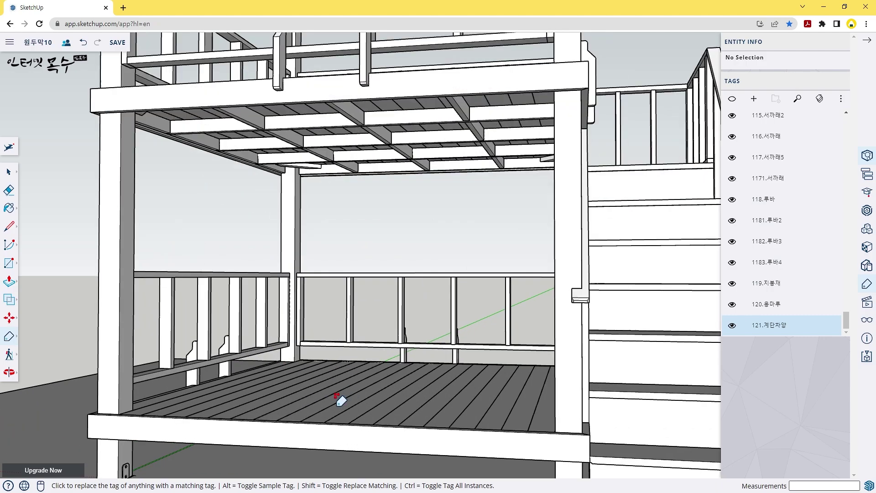
{"action": "scroll", "coordinate": [340, 399], "scroll_direction": "up", "scroll_amount": 5}
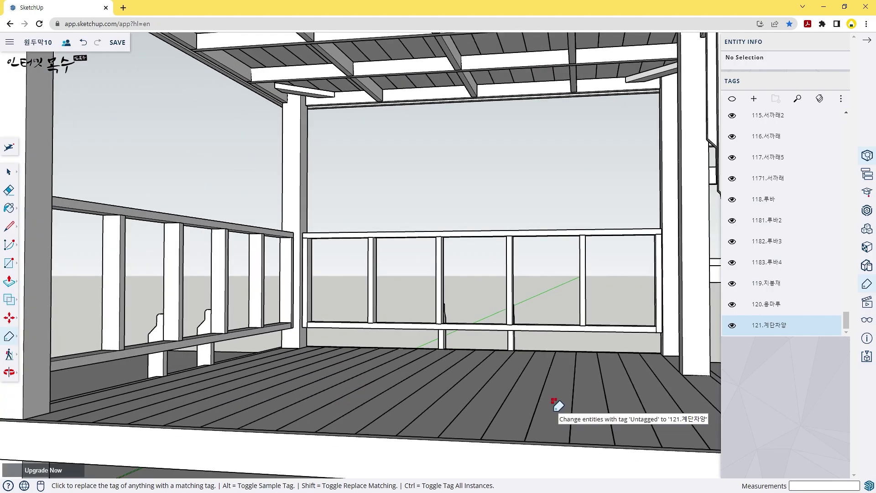
{"action": "scroll", "coordinate": [550, 99], "scroll_direction": "down", "scroll_amount": 3}
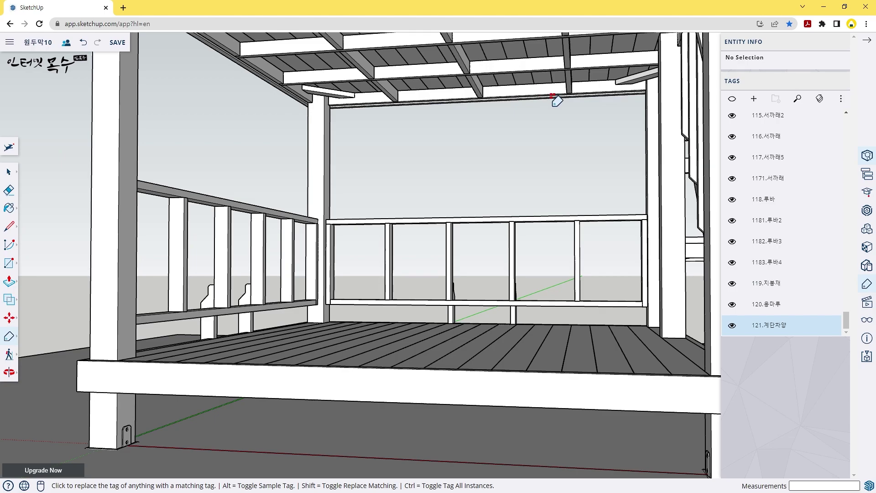
{"action": "scroll", "coordinate": [554, 101], "scroll_direction": "down", "scroll_amount": 5}
{"action": "middle_click_drag", "start_coordinate": [540, 123], "coordinate": [446, 190]}
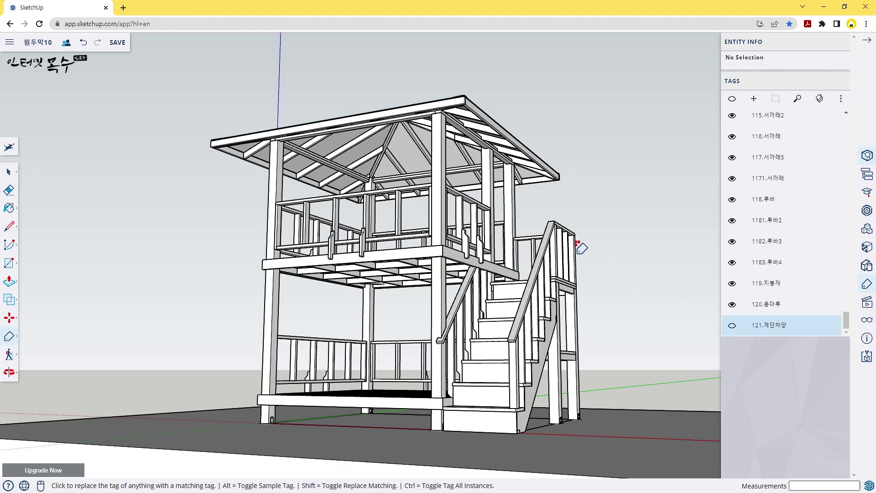
Compare the pavilion with and without the stair canopy, and leave tag 121.계단자양 hidden.
{"action": "middle_click_drag", "start_coordinate": [521, 195], "coordinate": [517, 415]}
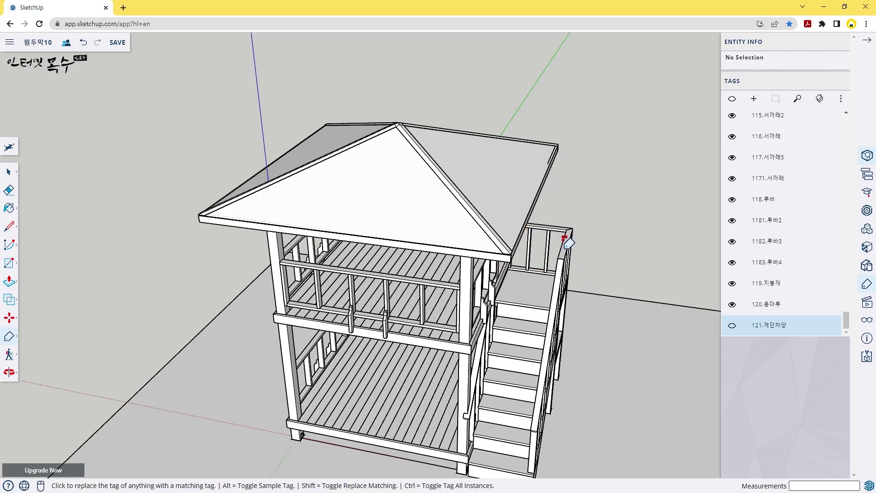
{"action": "middle_click_drag", "start_coordinate": [639, 251], "coordinate": [539, 104]}
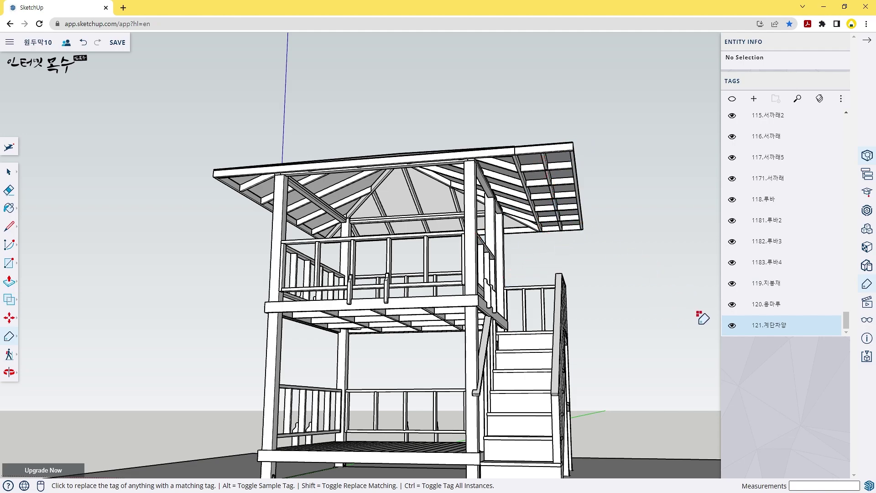
{"action": "left_click", "coordinate": [730, 326]}
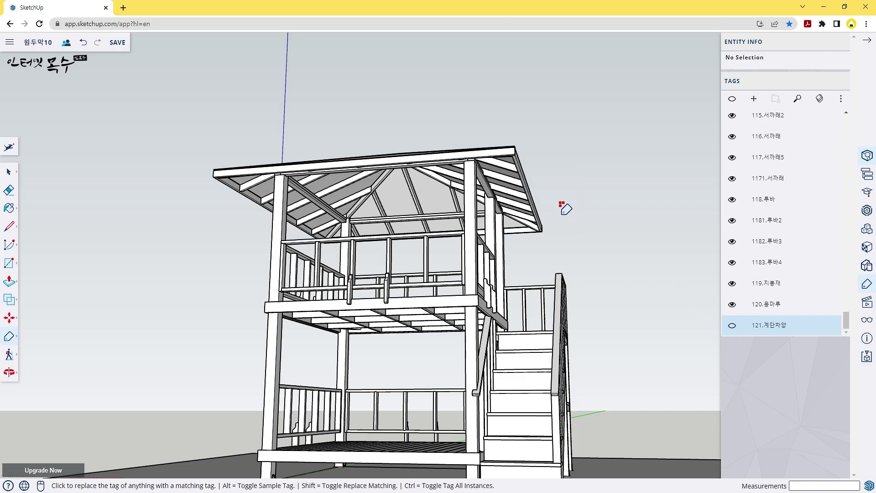
{"action": "mouse_move", "coordinate": [545, 178]}
{"action": "middle_mouse_down"}
{"action": "mouse_move", "coordinate": [552, 282]}
{"action": "mouse_move", "coordinate": [581, 327]}
{"action": "mouse_move", "coordinate": [583, 297]}
{"action": "mouse_move", "coordinate": [534, 283]}
{"action": "mouse_move", "coordinate": [538, 235]}
{"action": "mouse_move", "coordinate": [581, 286]}
{"action": "mouse_move", "coordinate": [576, 321]}
{"action": "mouse_move", "coordinate": [593, 272]}
{"action": "mouse_move", "coordinate": [563, 229]}
{"action": "mouse_move", "coordinate": [513, 211]}
{"action": "mouse_move", "coordinate": [514, 232]}
{"action": "middle_mouse_up"}
{"action": "scroll", "coordinate": [546, 248], "scroll_direction": "up", "scroll_amount": 3}
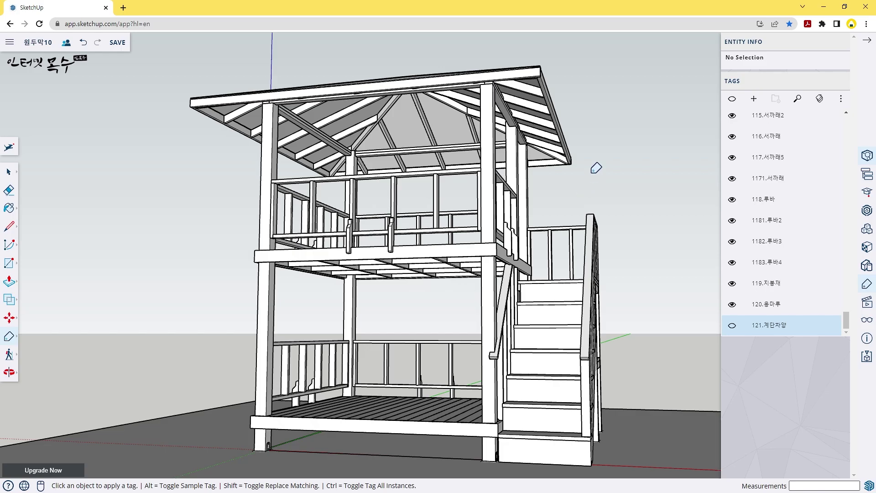
Examine the staircase, its landing and handrails up close, and the pavilion from the stair-side corner.
{"action": "middle_click_drag", "start_coordinate": [596, 168], "coordinate": [504, 251]}
{"action": "scroll", "coordinate": [502, 265], "scroll_direction": "up", "scroll_amount": 6}
{"action": "scroll", "coordinate": [499, 278], "scroll_direction": "down", "scroll_amount": 5}
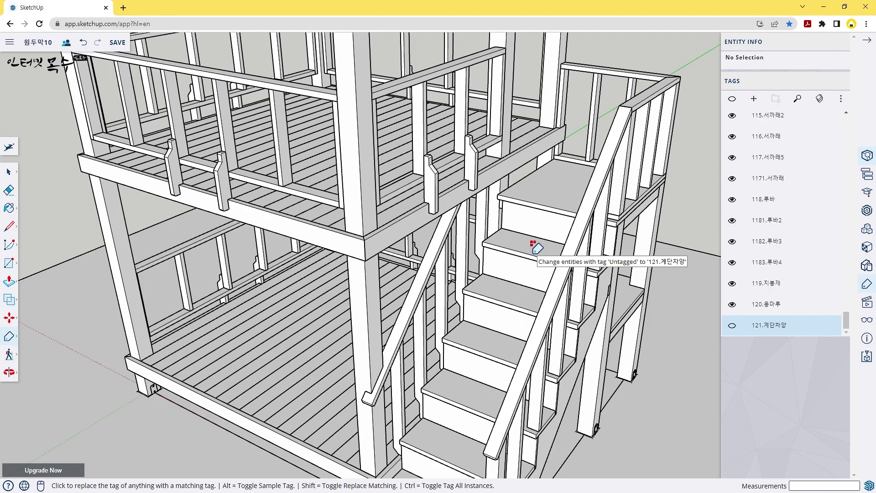
{"action": "scroll", "coordinate": [532, 247], "scroll_direction": "down", "scroll_amount": 10}
{"action": "middle_click_drag", "start_coordinate": [520, 265], "coordinate": [481, 221]}
{"action": "scroll", "coordinate": [470, 256], "scroll_direction": "up", "scroll_amount": 5}
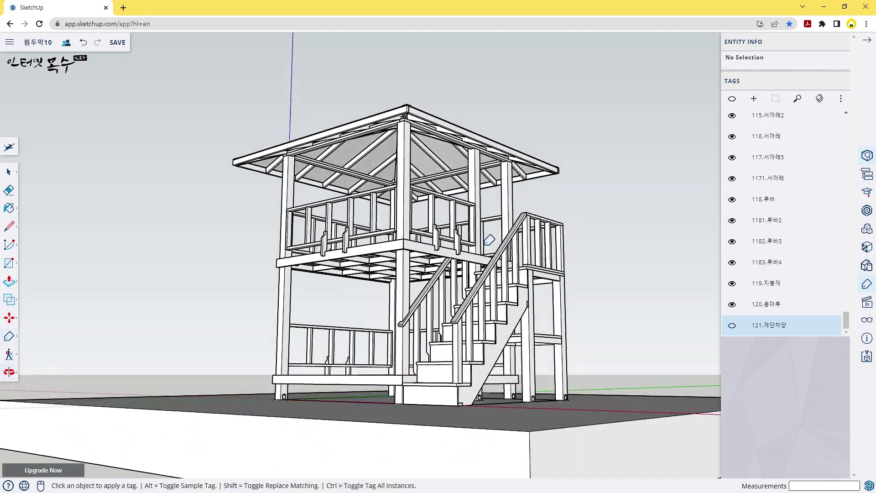
Put the tag list away and frame the completed pavilion from its stair-side corner.
{"action": "middle_click_drag", "start_coordinate": [469, 267], "coordinate": [495, 286]}
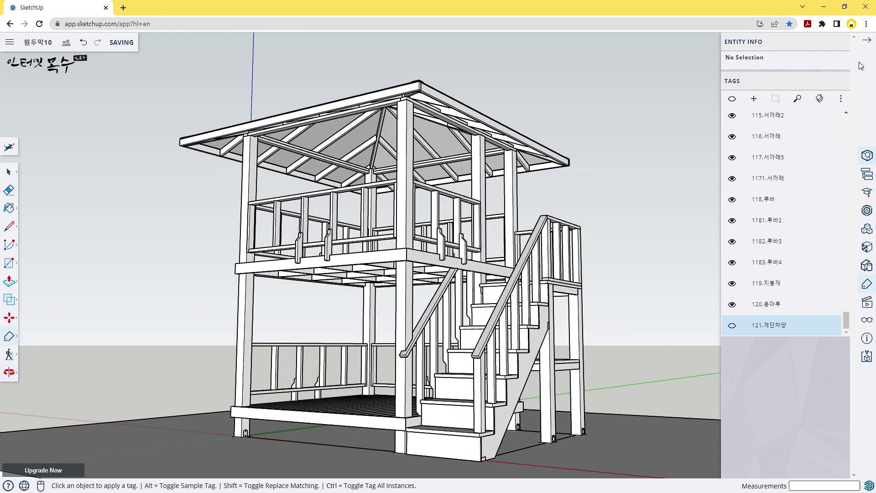
{"action": "left_click", "coordinate": [869, 45]}
{"action": "middle_click_drag", "start_coordinate": [556, 222], "coordinate": [591, 250]}
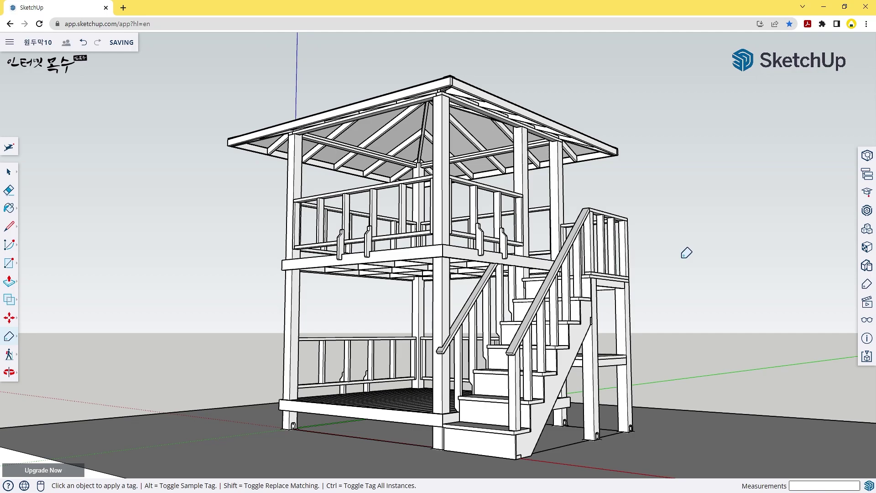